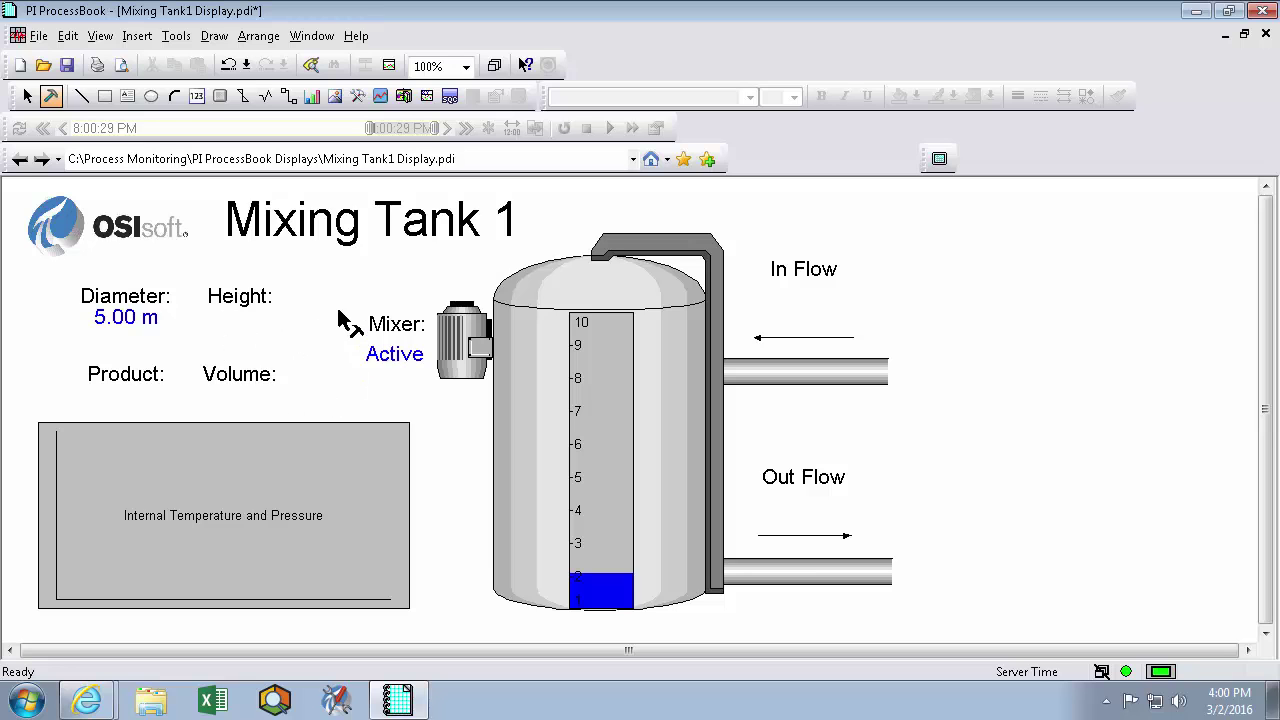
# Step: Add a value under Height linked to the AF attribute Mixing Tank1 > Height
pyautogui.click(214, 36)
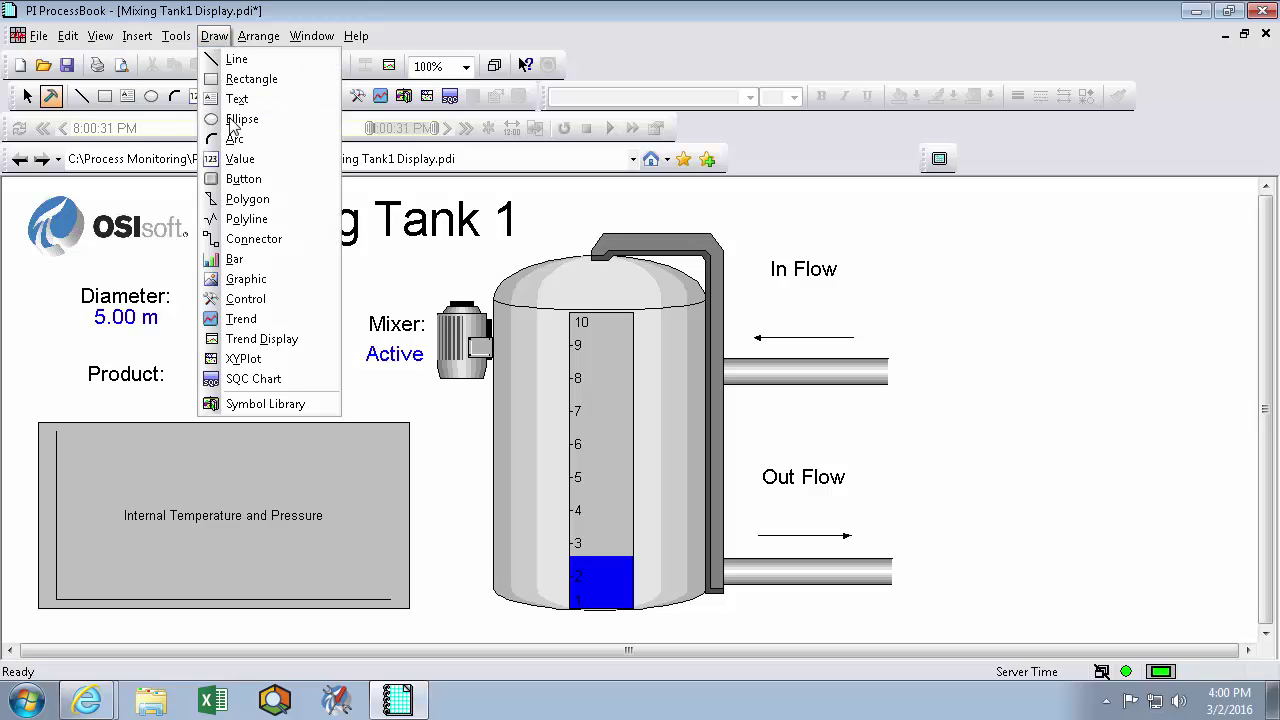
pyautogui.click(240, 159)
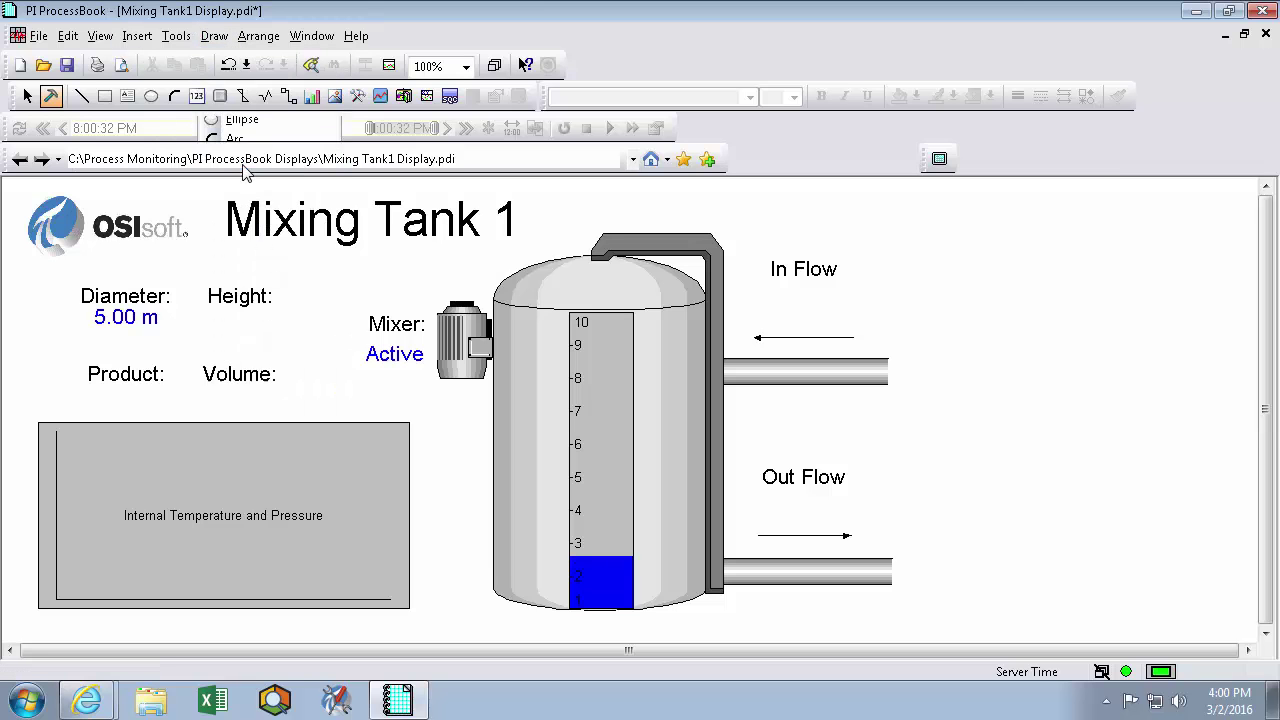
pyautogui.click(209, 328)
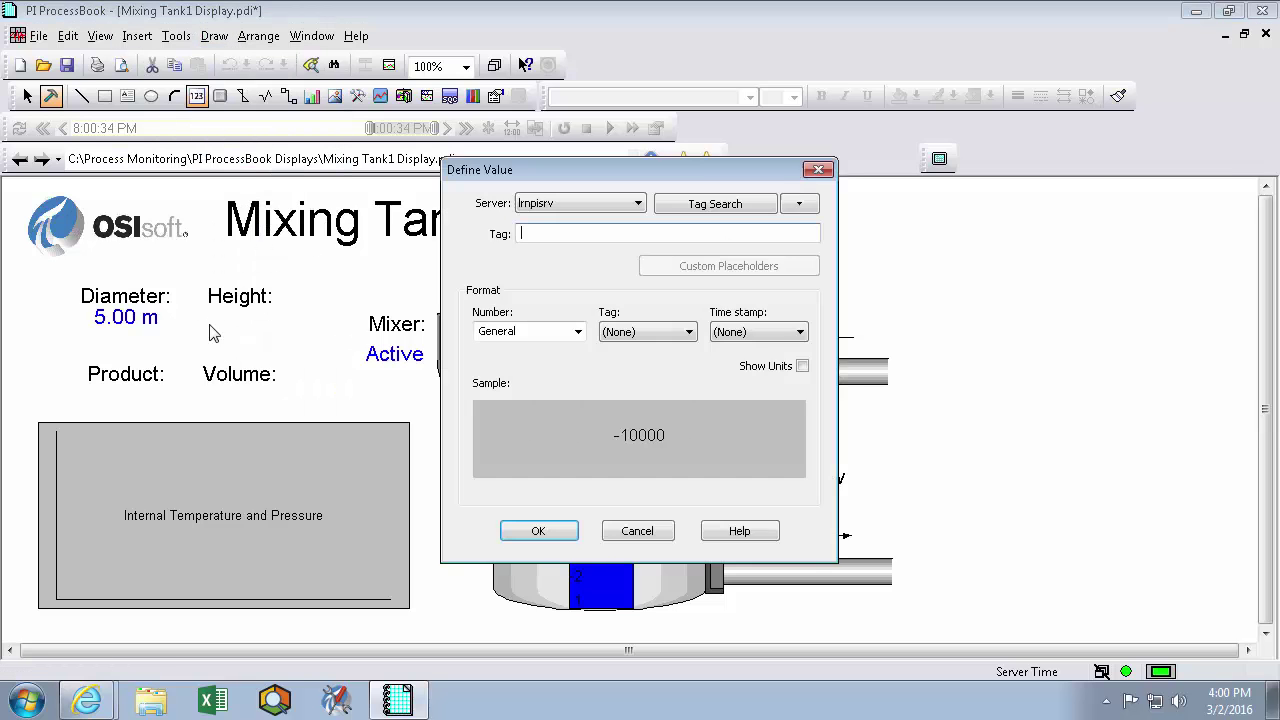
pyautogui.click(800, 205)
pyautogui.click(824, 303)
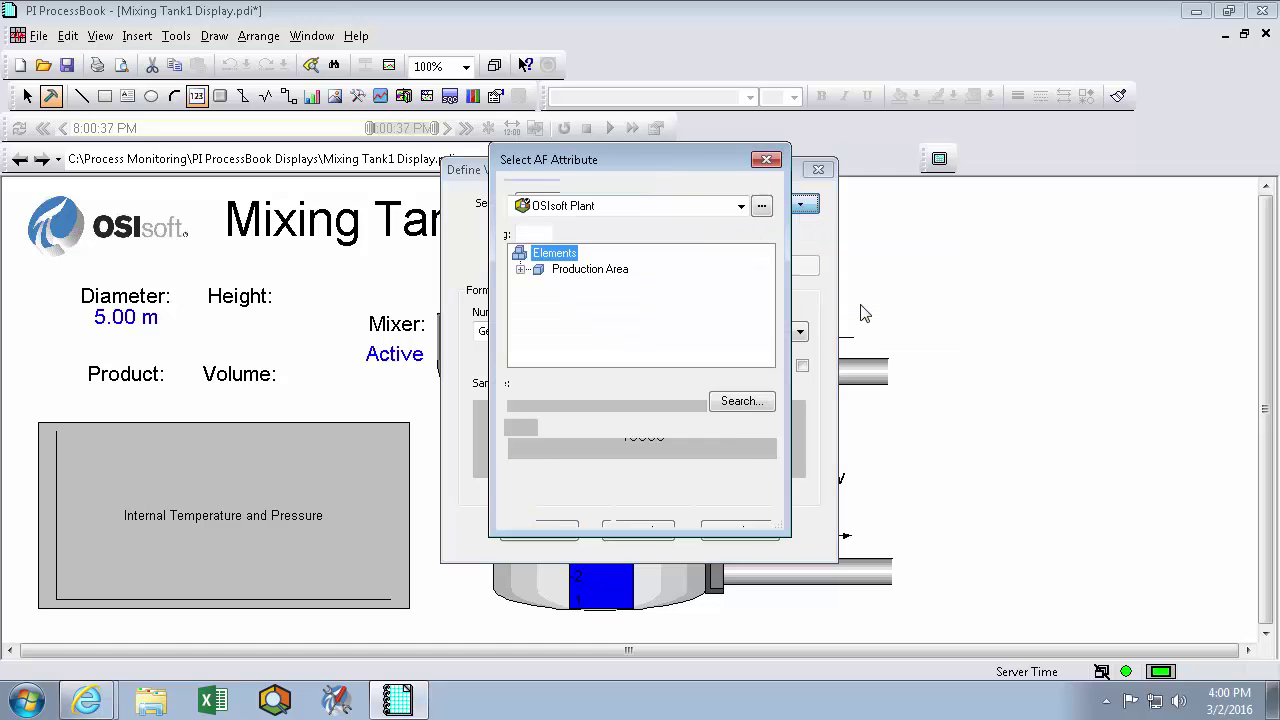
pyautogui.click(519, 269)
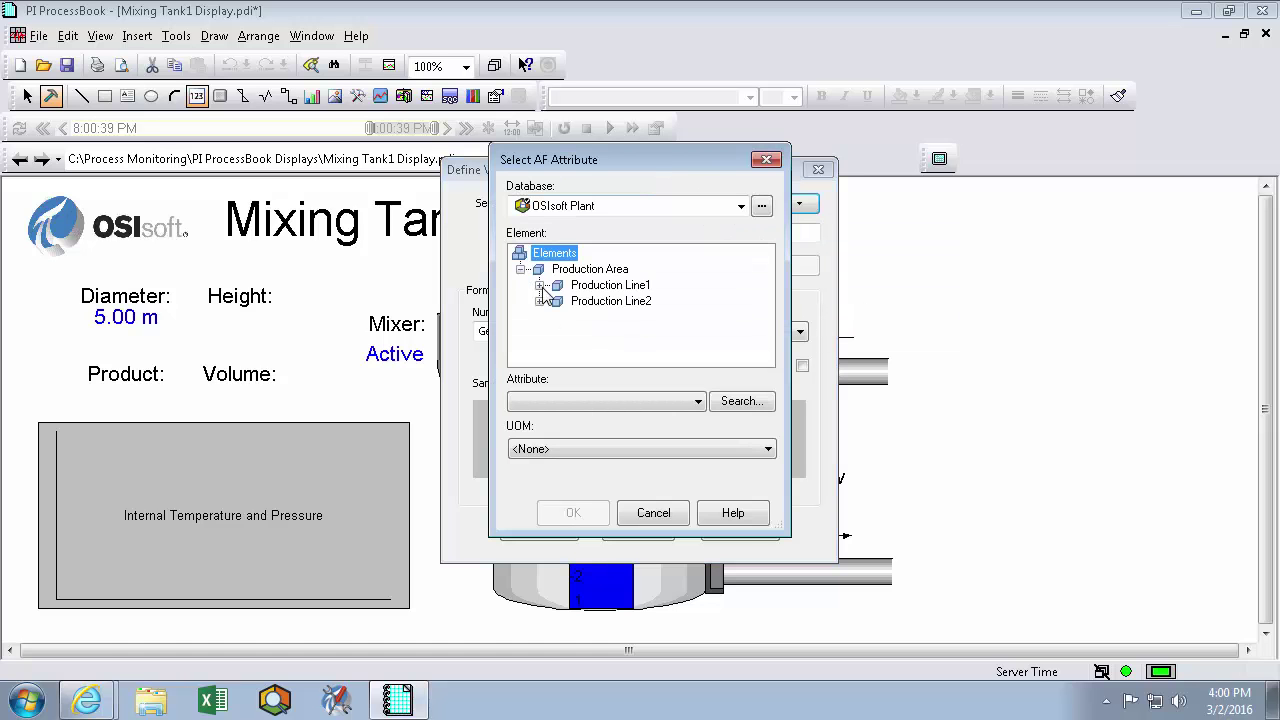
pyautogui.click(539, 285)
pyautogui.click(620, 301)
pyautogui.click(559, 402)
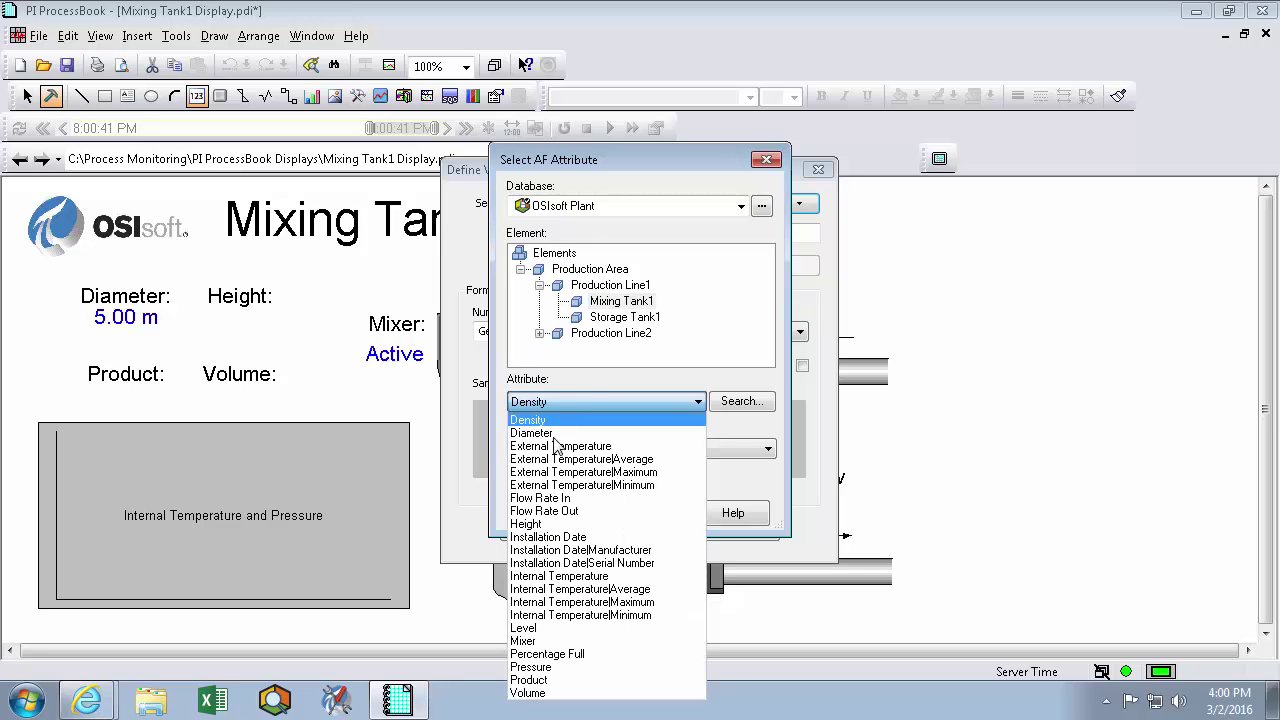
pyautogui.click(553, 530)
pyautogui.click(568, 513)
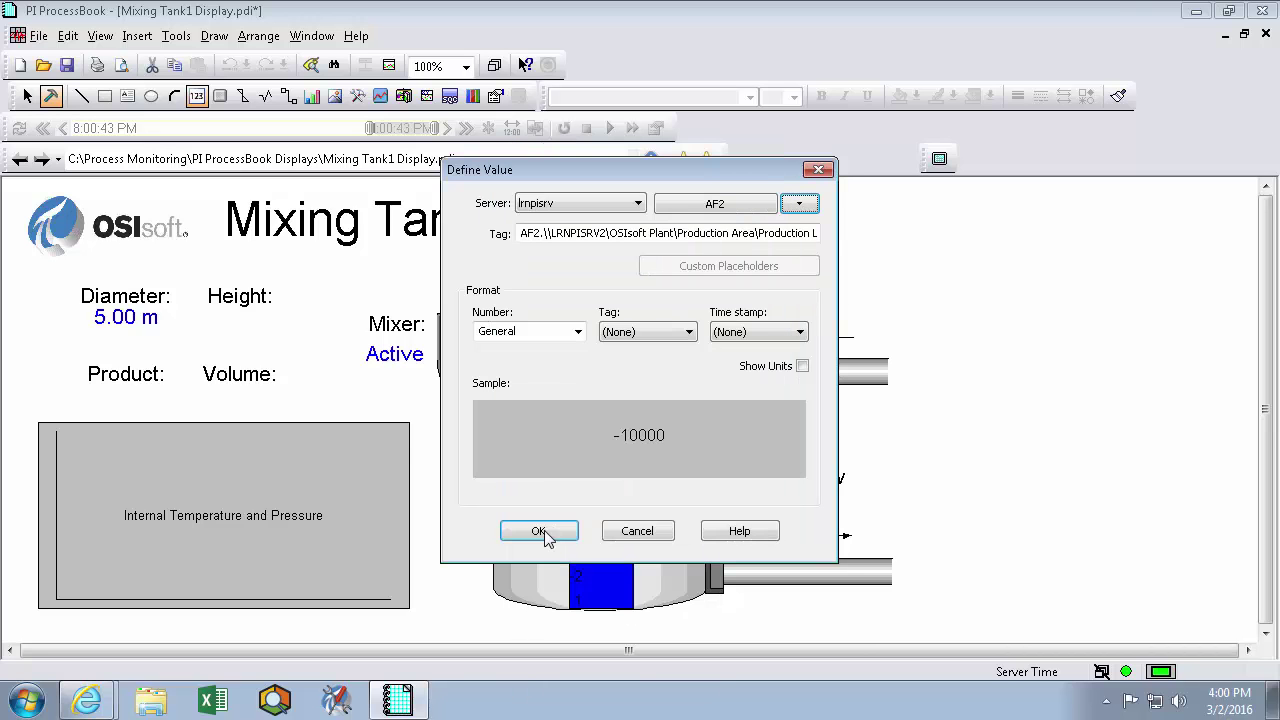
pyautogui.click(544, 530)
# Step: Copy the blue 5.00 m Diameter value's formatting onto the new Height value
pyautogui.click(139, 325)
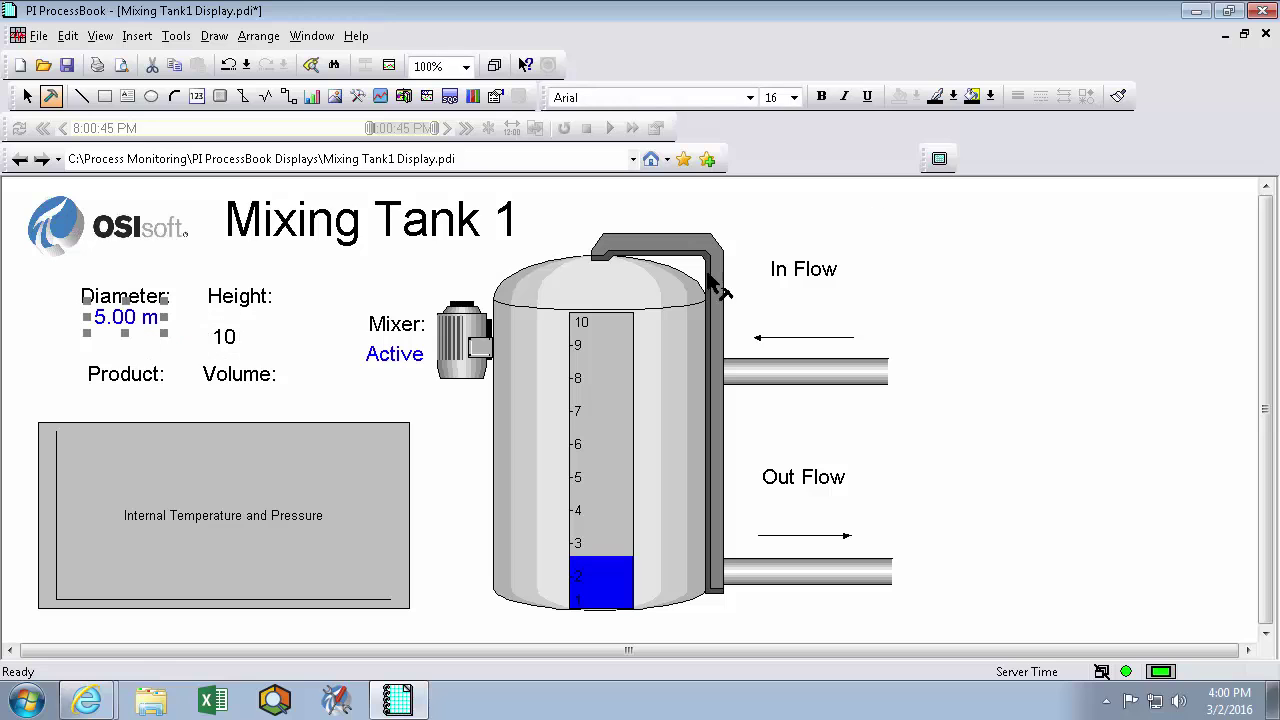
pyautogui.click(1117, 95)
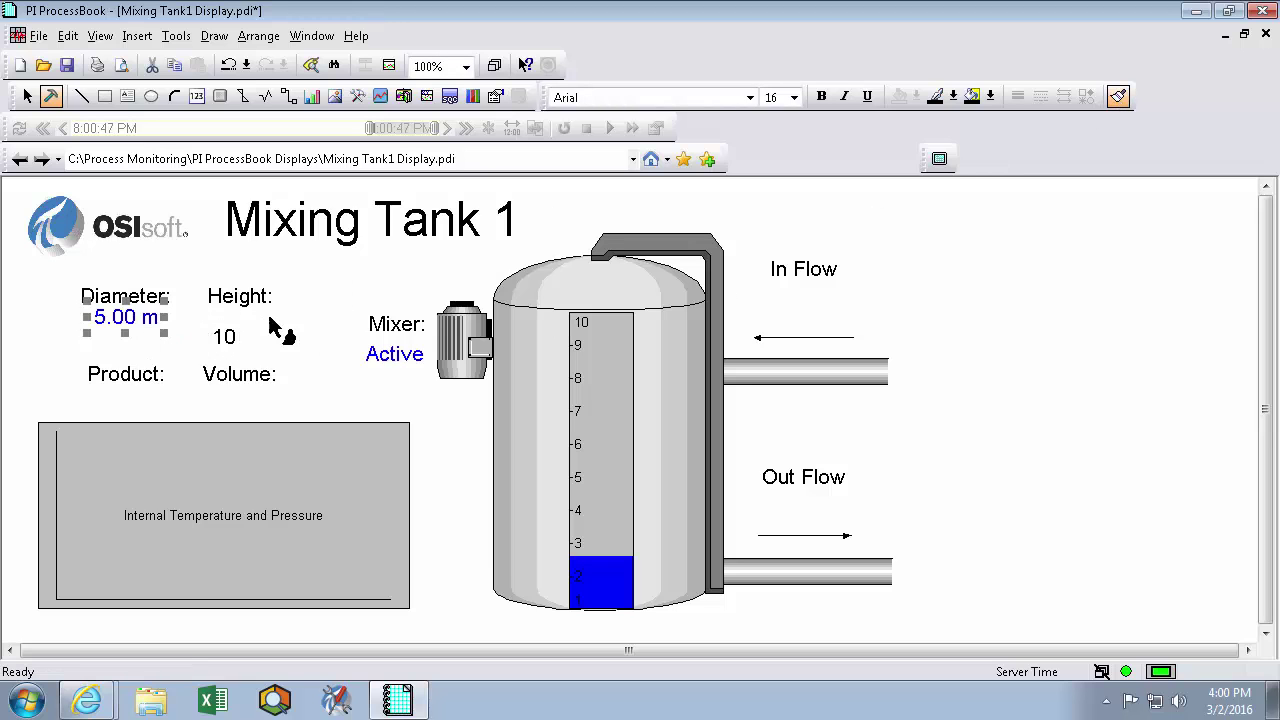
pyautogui.click(228, 338)
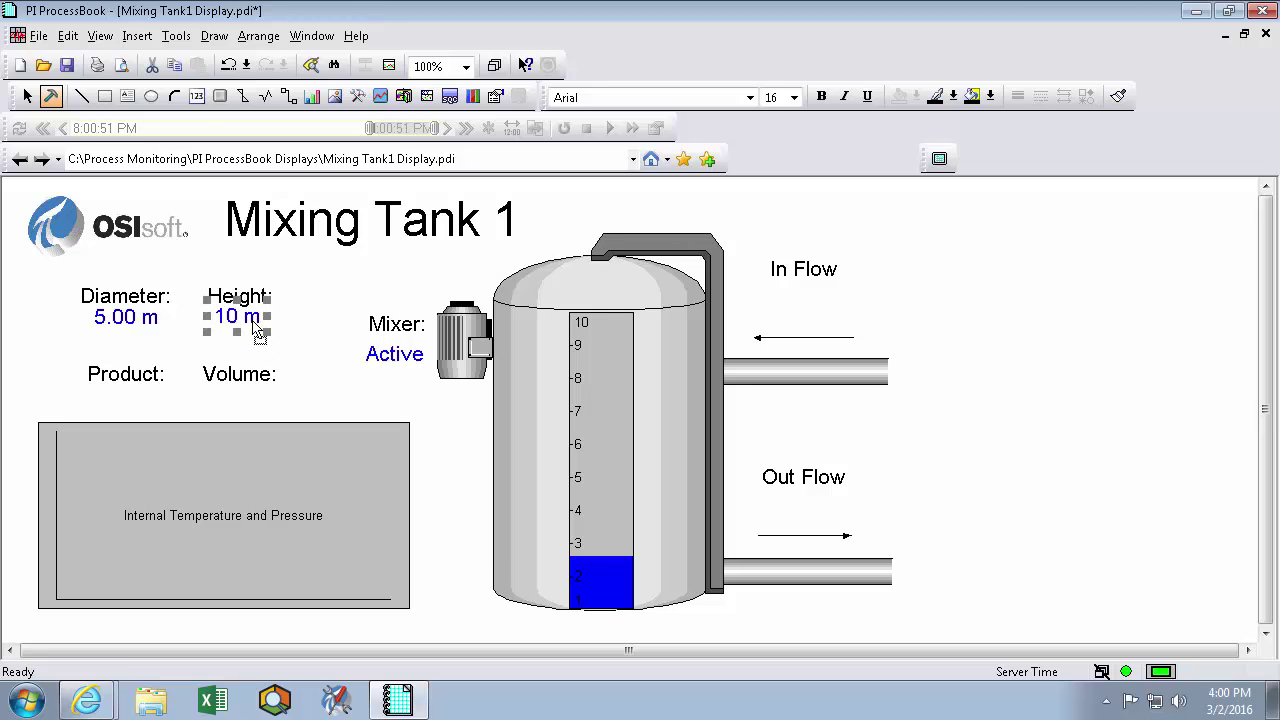
pyautogui.click(322, 340)
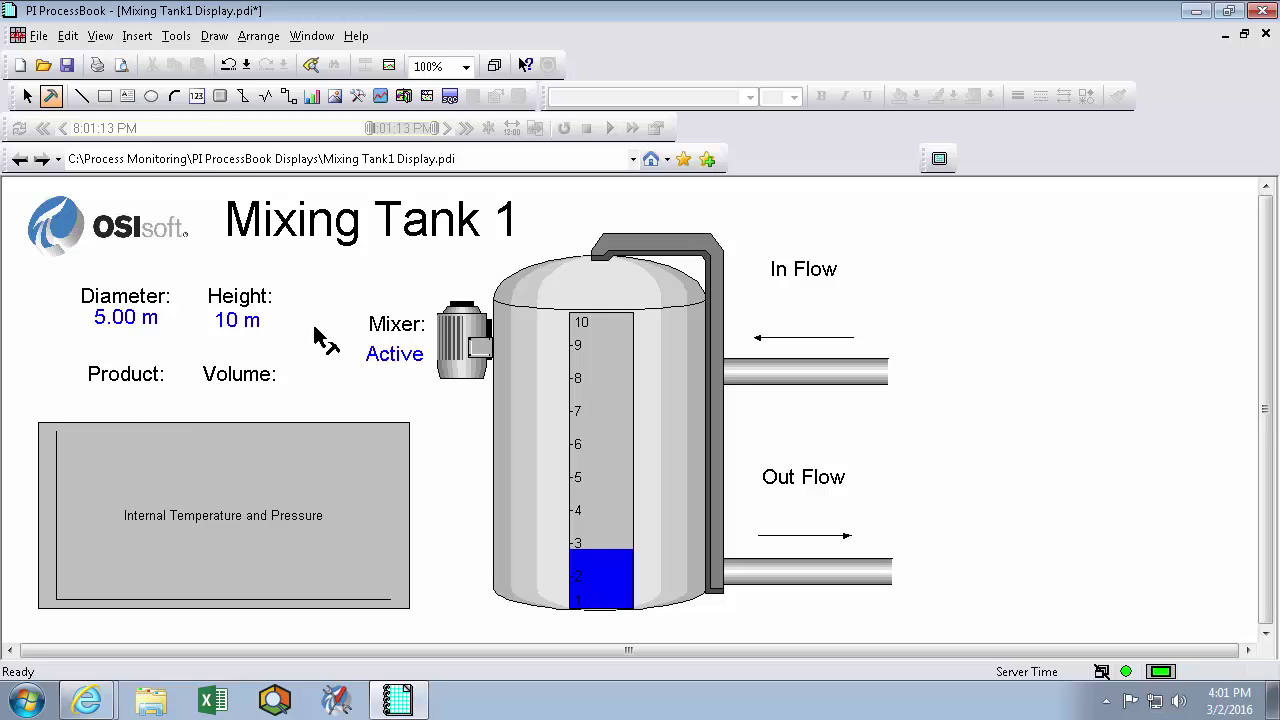
# Step: Show the AF Browser element tree beside the display
pyautogui.click(95, 38)
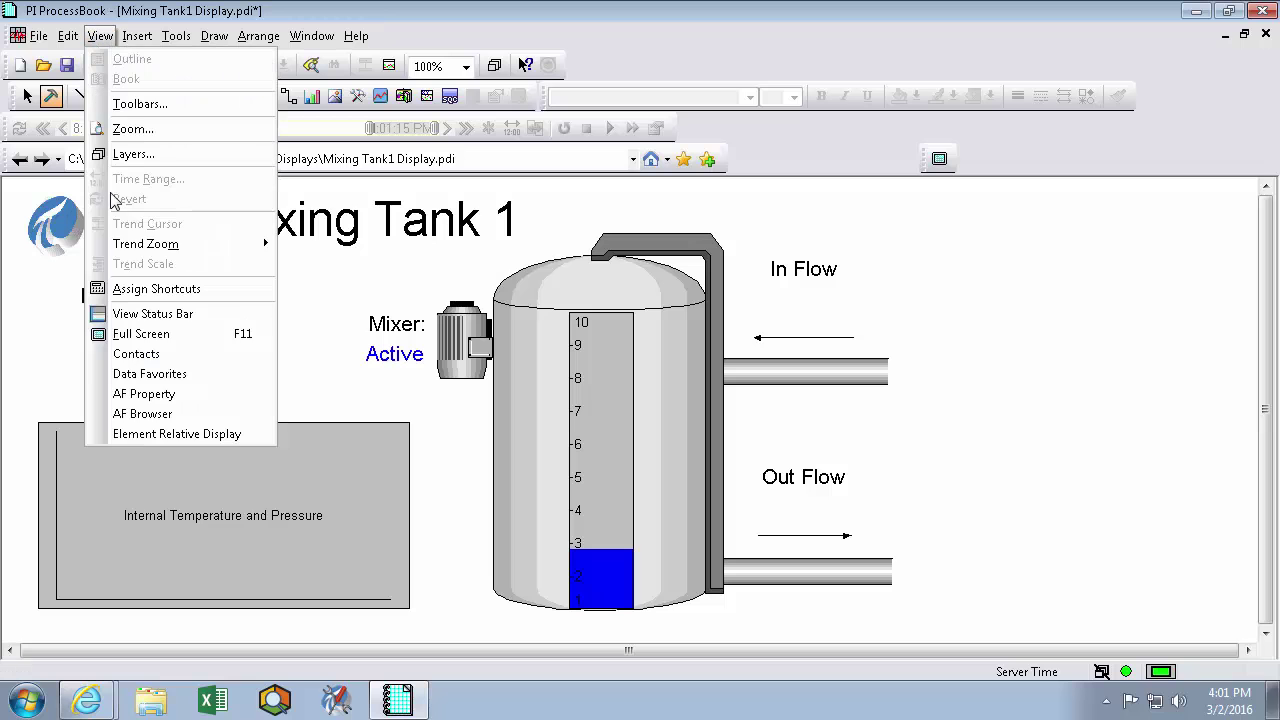
pyautogui.click(143, 413)
pyautogui.click(160, 396)
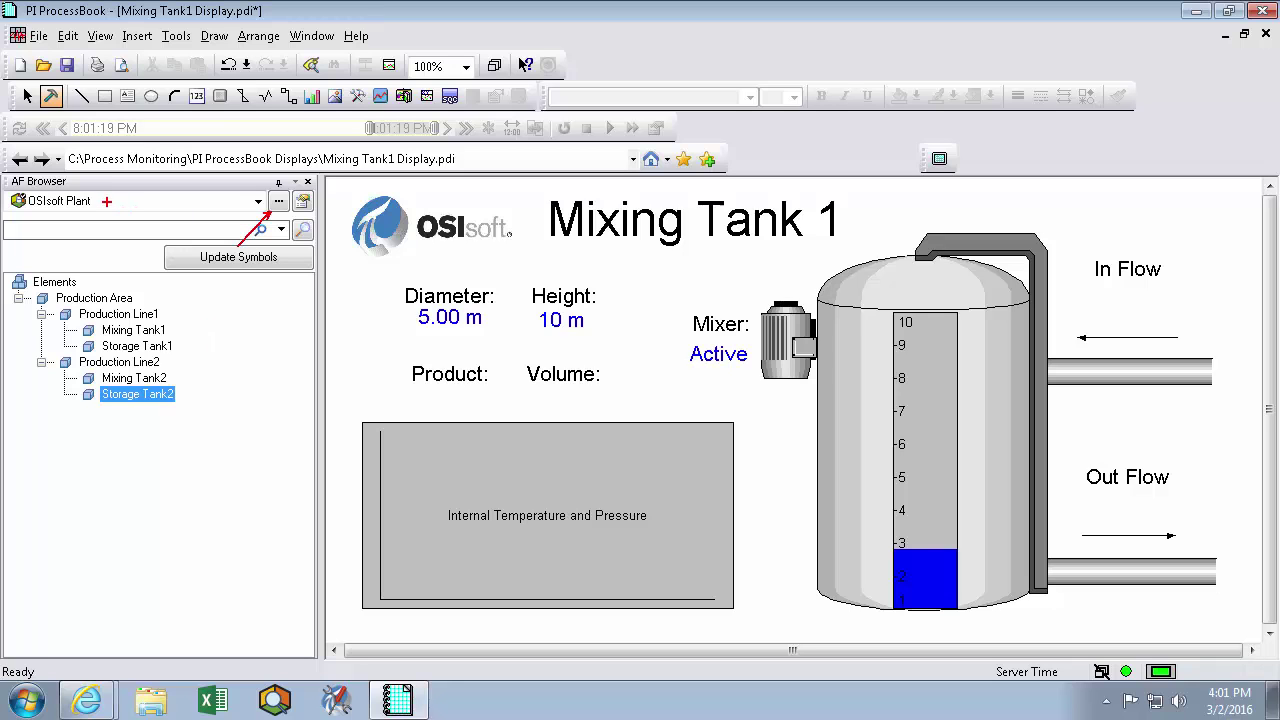
pyautogui.press('Escape')
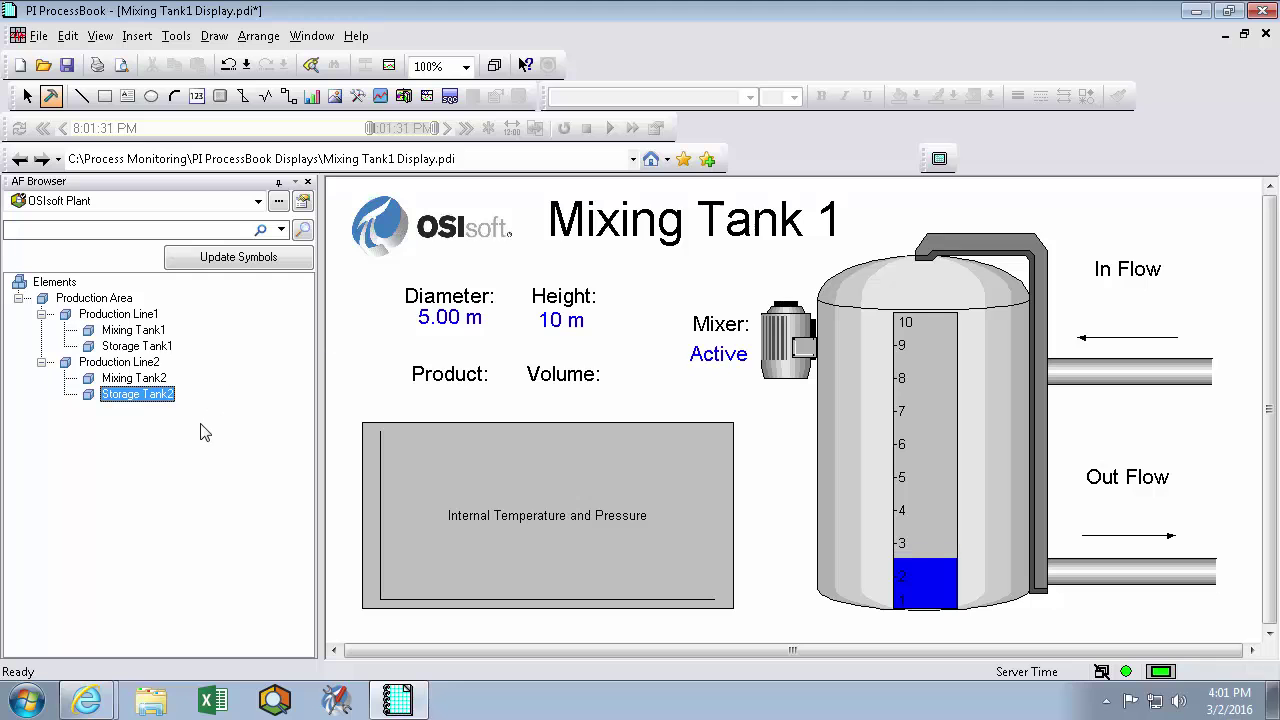
# Step: Show the AF Property attribute list and dock it below the AF Browser
pyautogui.click(100, 37)
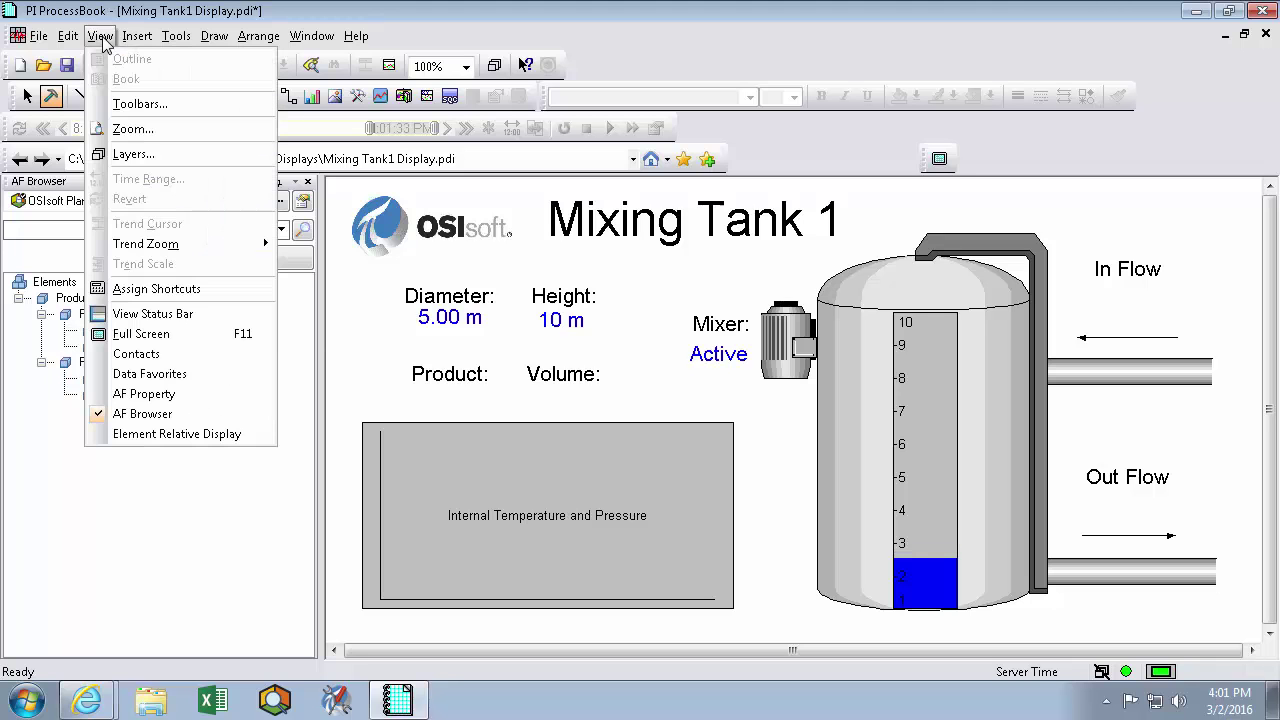
pyautogui.click(190, 398)
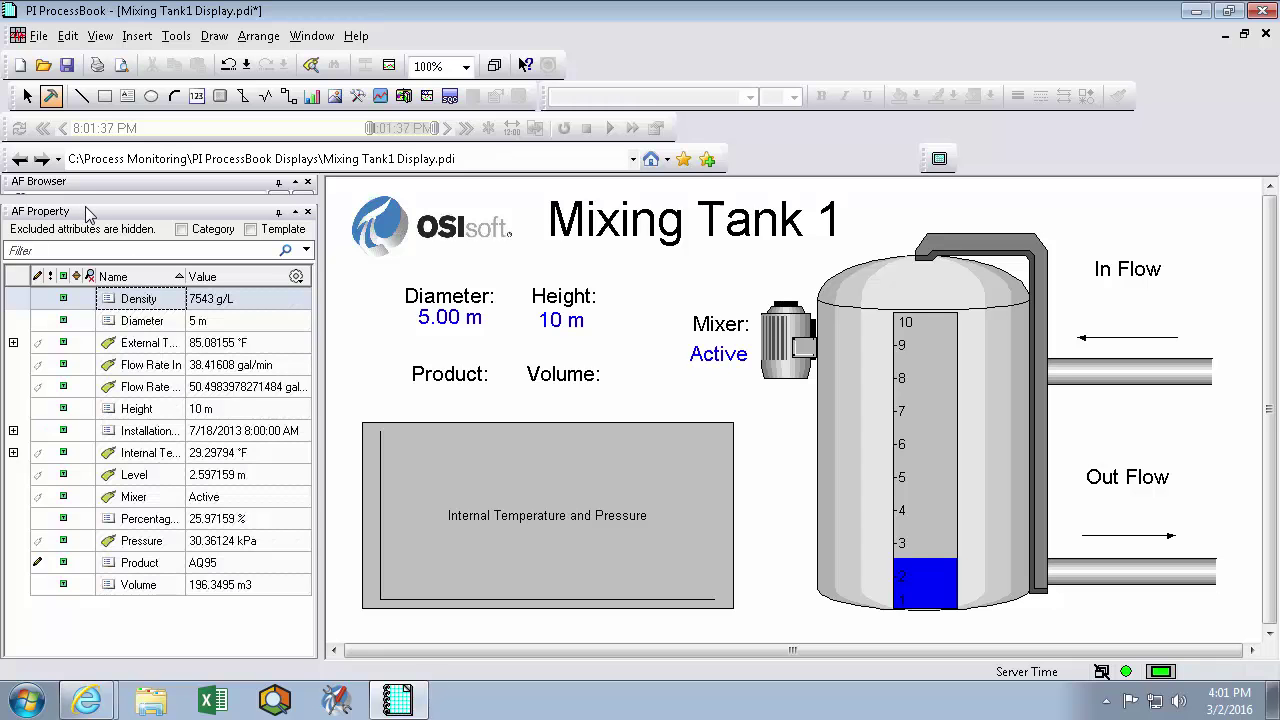
pyautogui.moveTo(84, 208); pyautogui.dragTo(1180, 278)
pyautogui.moveTo(1142, 180); pyautogui.dragTo(186, 440)
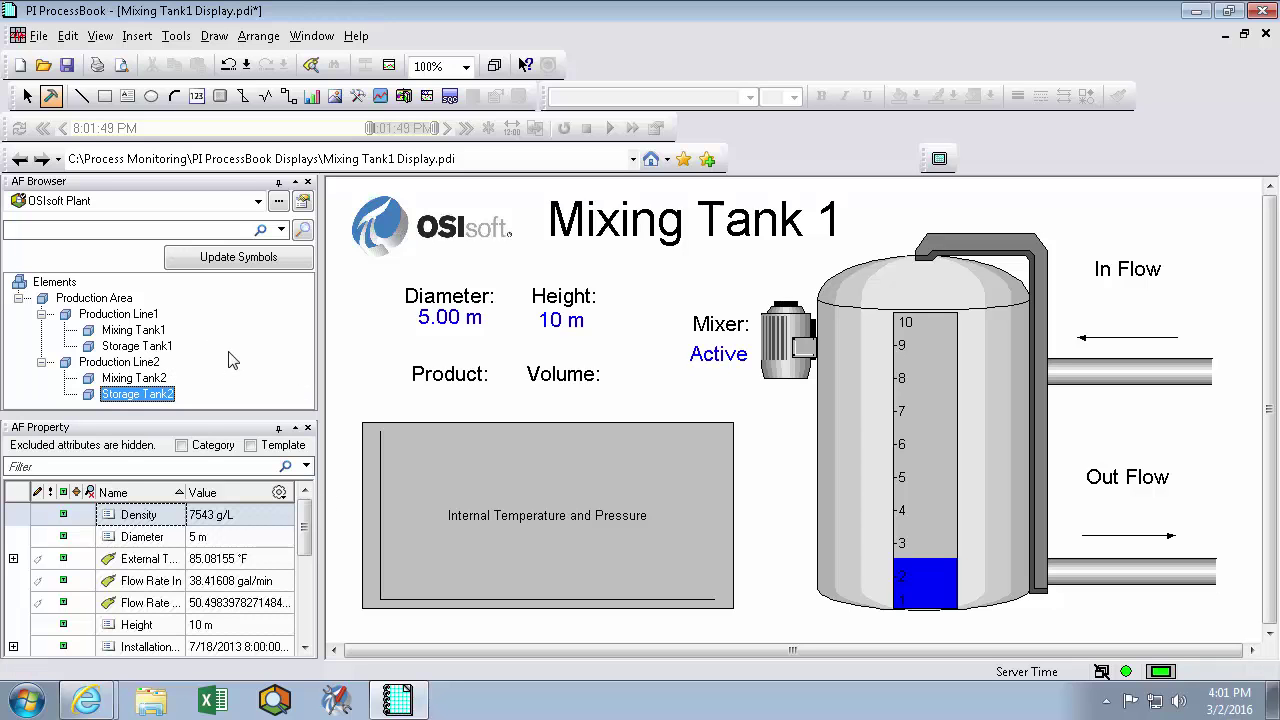
# Step: Place Mixing Tank1's Product value AQ95 under Product:, formatted like the Diameter value
pyautogui.click(166, 378)
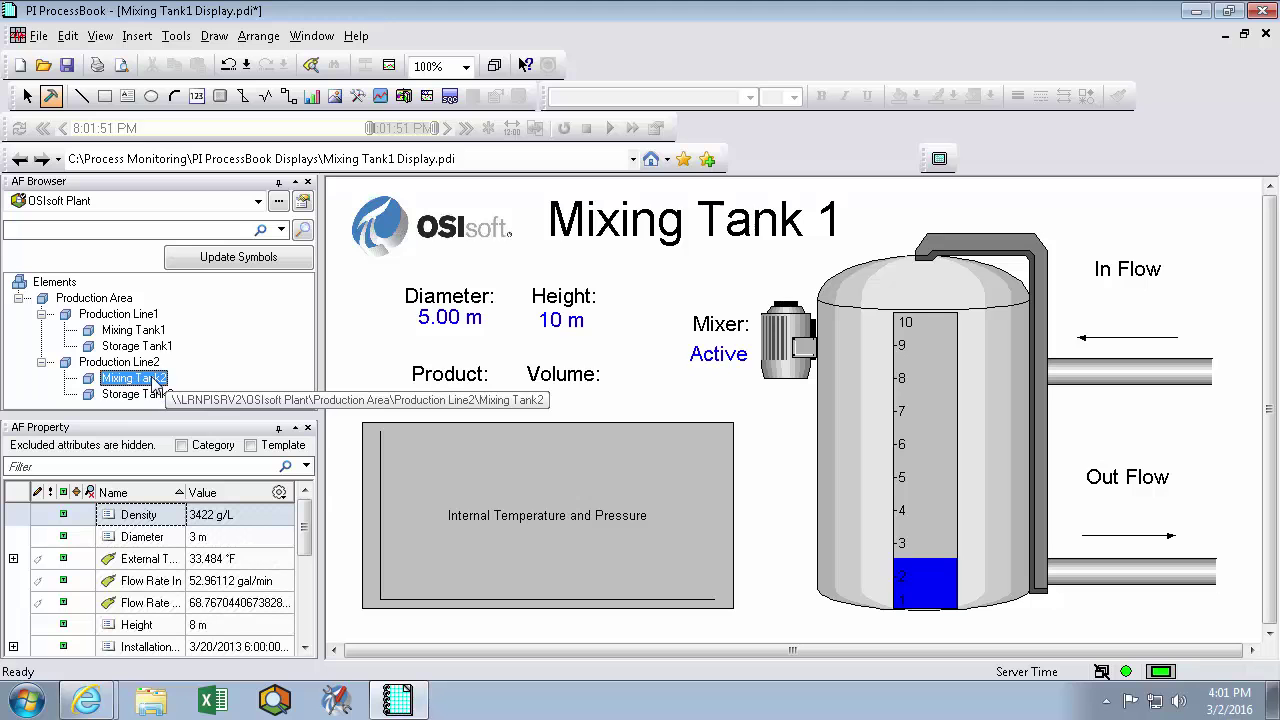
pyautogui.moveTo(306, 527); pyautogui.dragTo(306, 620)
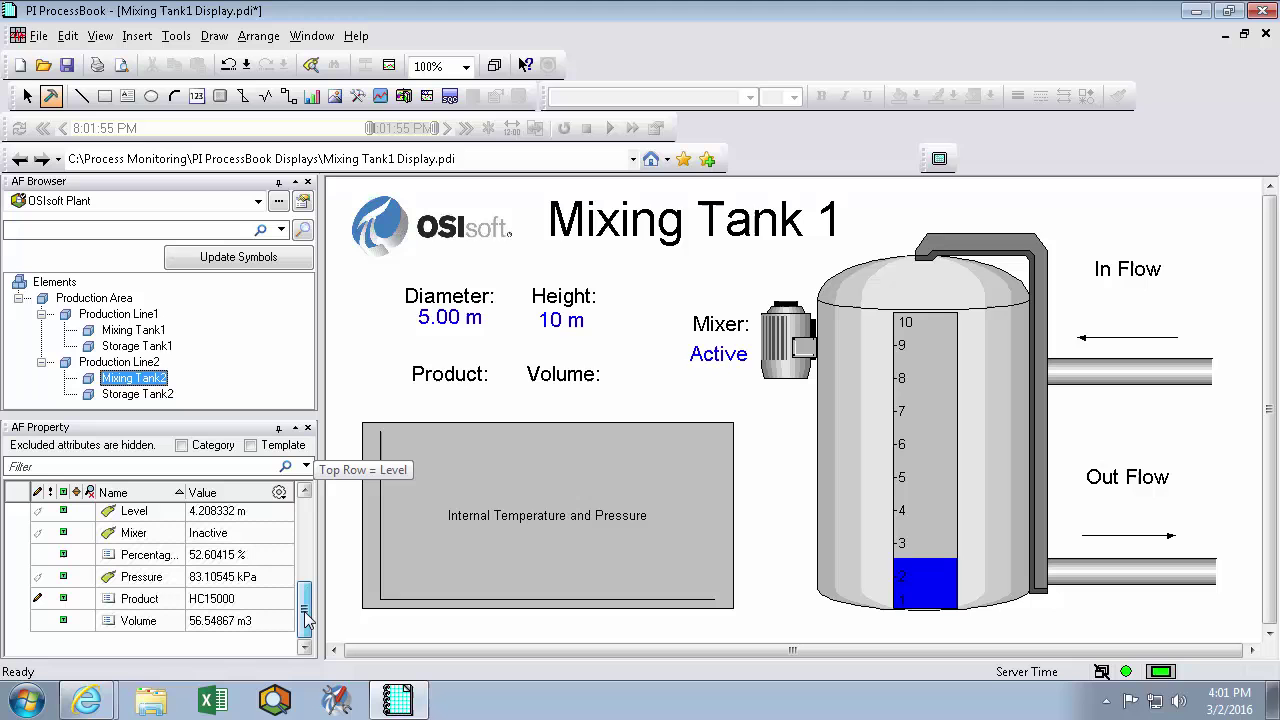
pyautogui.click(134, 330)
pyautogui.moveTo(306, 545); pyautogui.dragTo(305, 622)
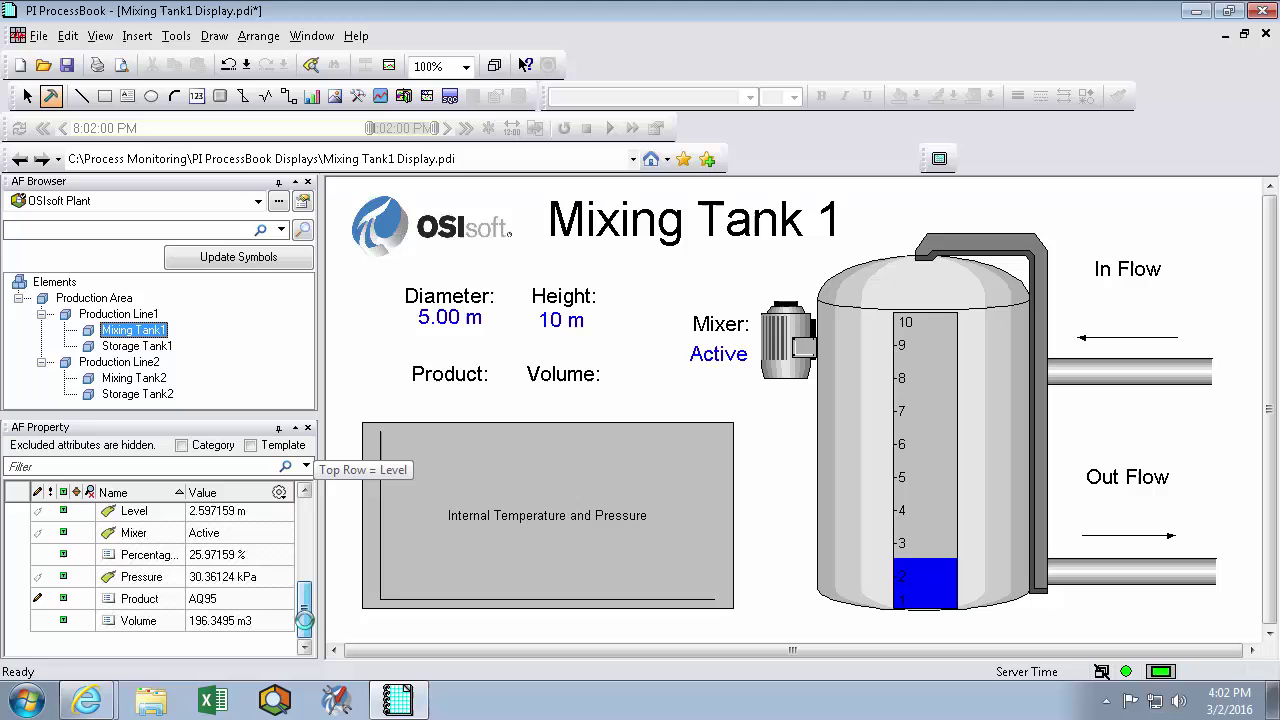
pyautogui.click(198, 601)
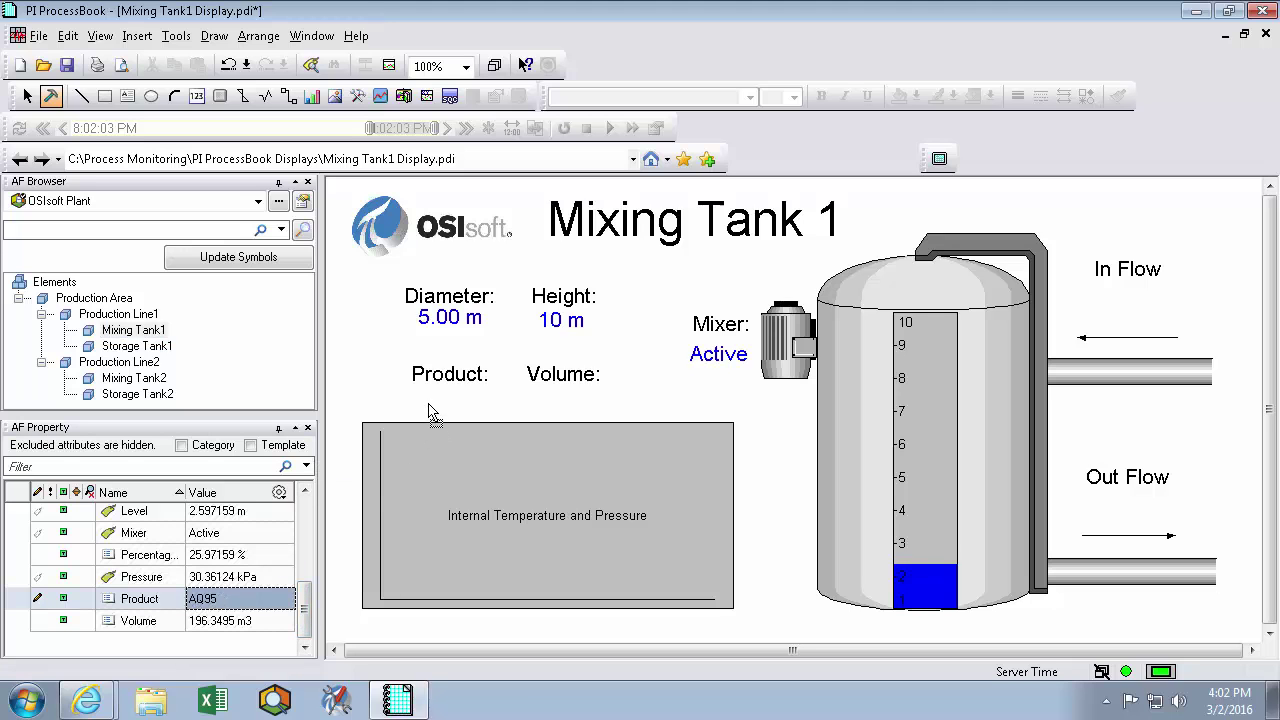
pyautogui.moveTo(421, 403); pyautogui.dragTo(421, 405)
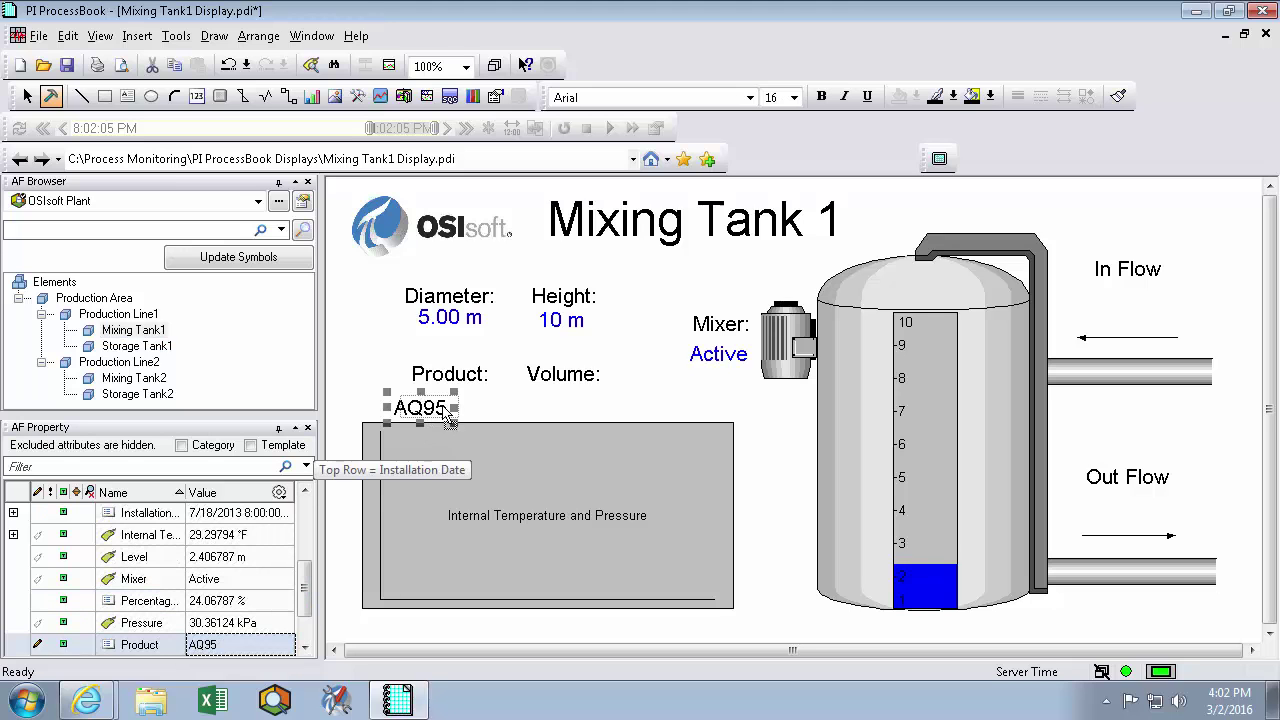
pyautogui.click(479, 321)
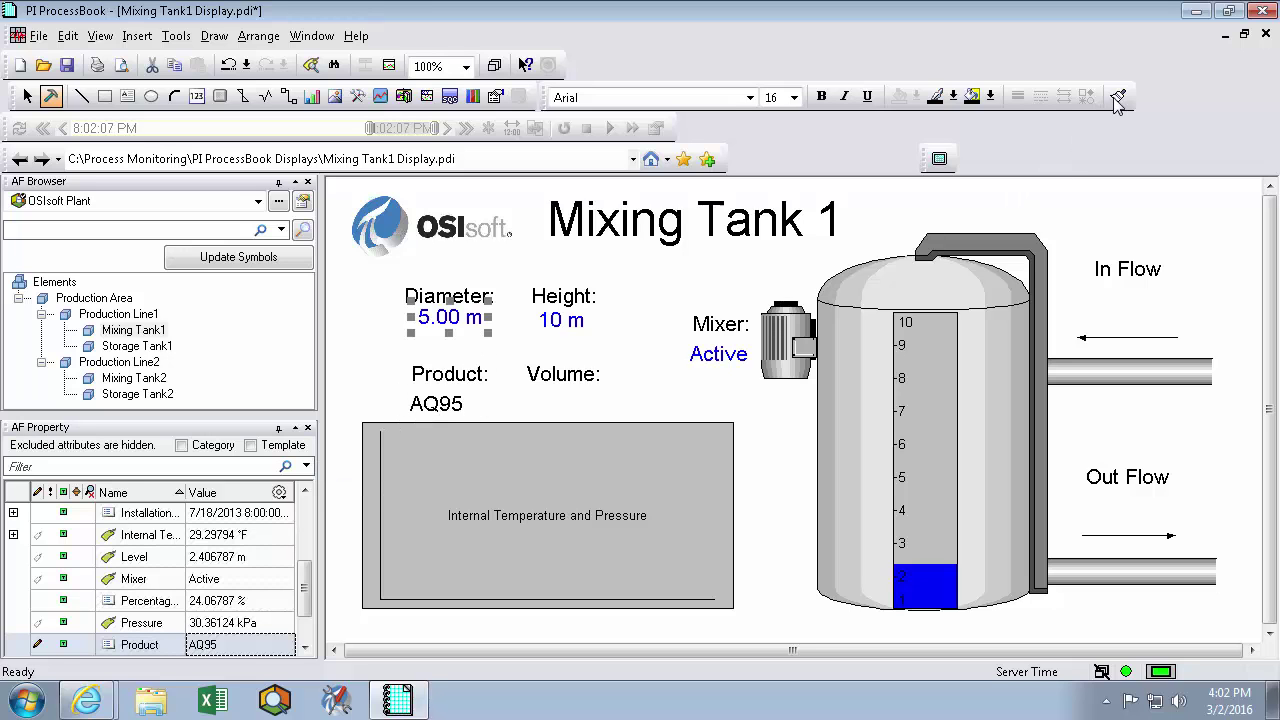
pyautogui.click(437, 404)
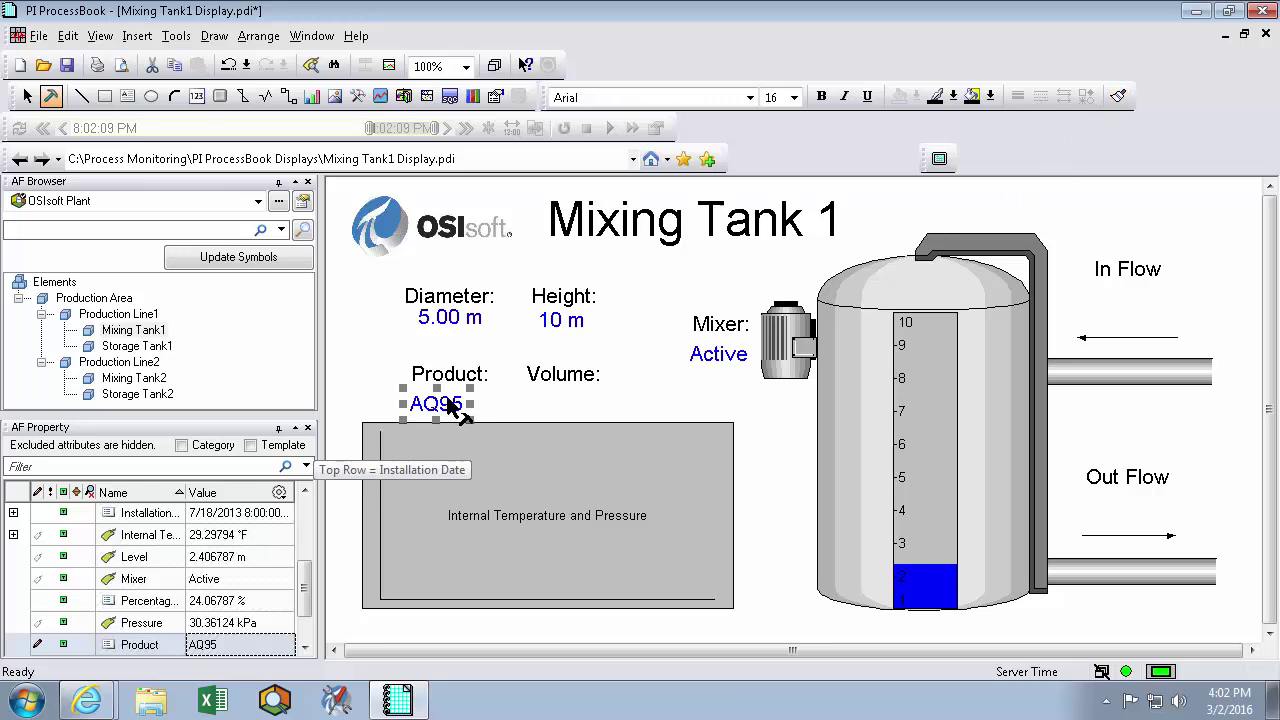
pyautogui.moveTo(449, 402); pyautogui.dragTo(457, 399)
pyautogui.click(306, 624)
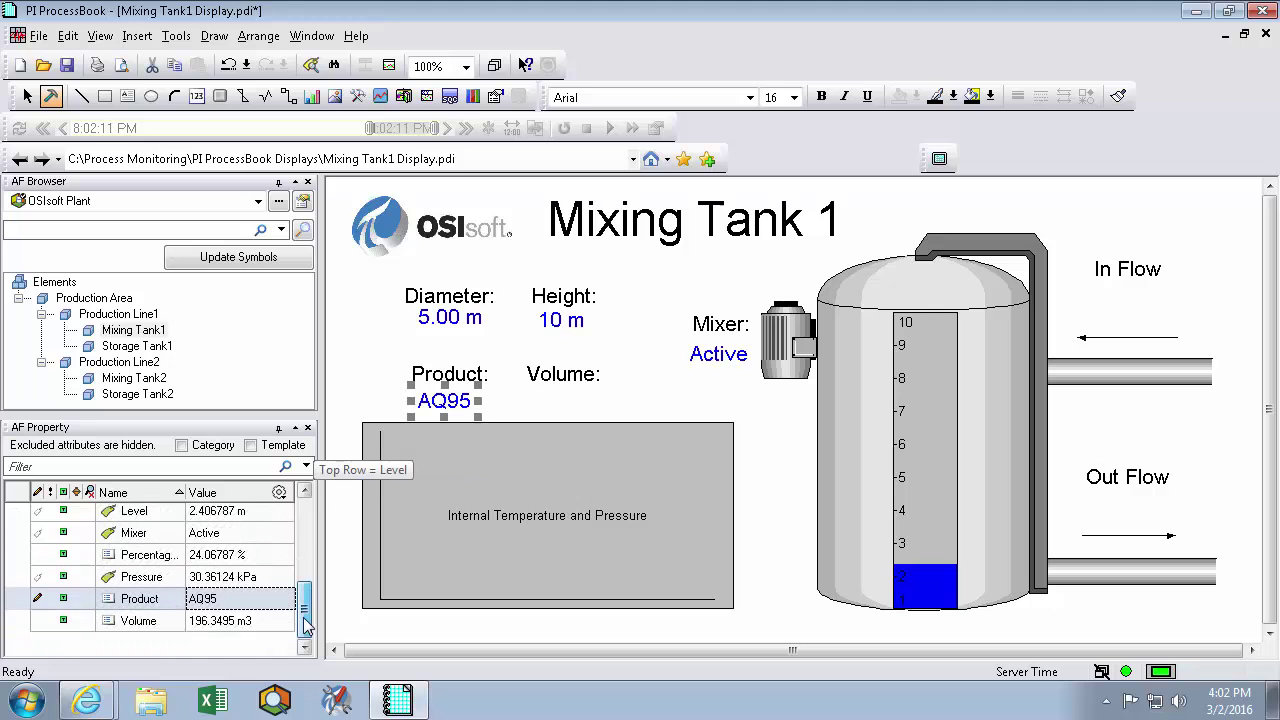
# Step: Place the Volume value 196.35 under Volume:, formatted like the Height value
pyautogui.moveTo(220, 622); pyautogui.dragTo(552, 402)
pyautogui.click(566, 322)
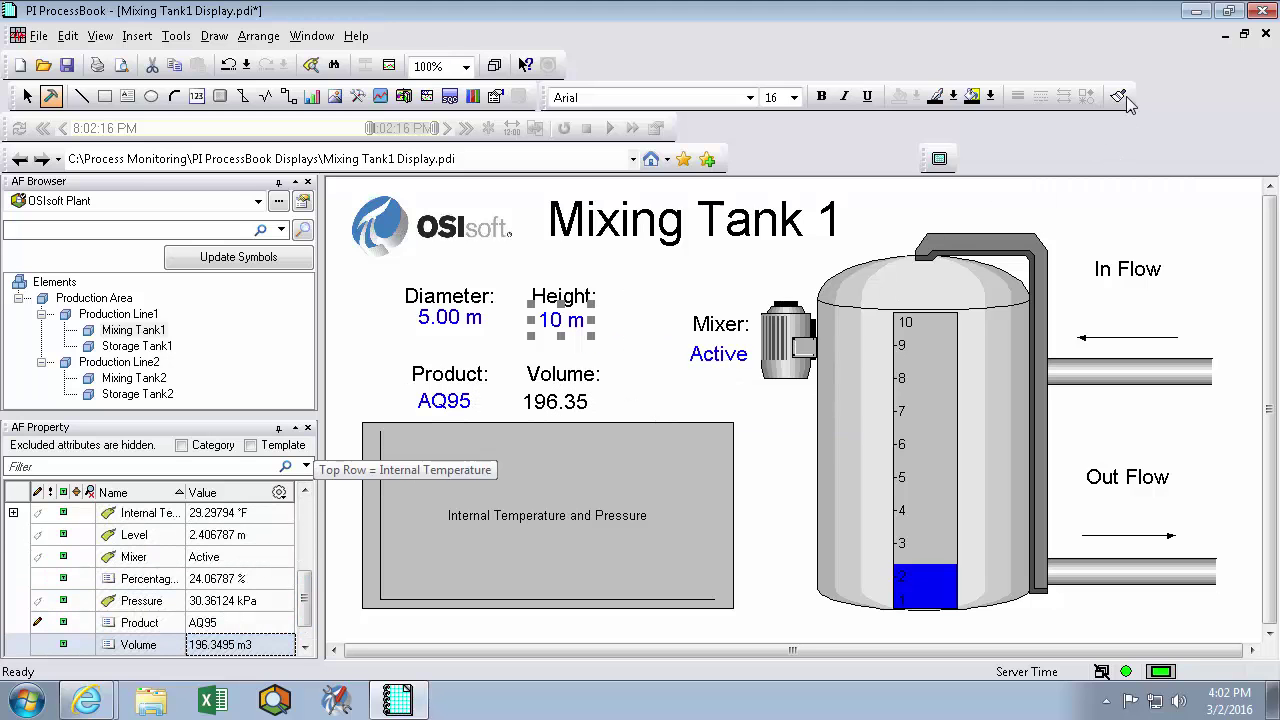
pyautogui.click(548, 405)
# Step: Add Flow Rate Out 55.138 under Out Flow and align the In Flow value 37.8135
pyautogui.moveTo(308, 594); pyautogui.dragTo(1105, 320)
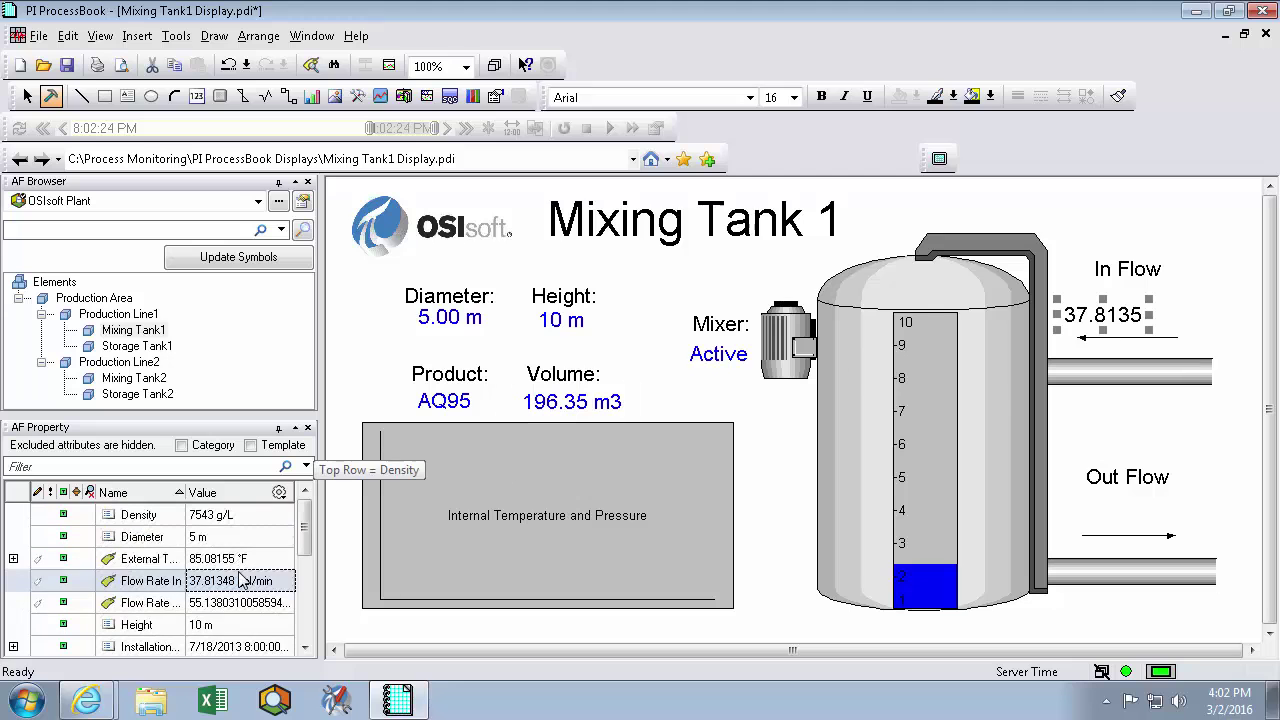
pyautogui.moveTo(220, 602); pyautogui.dragTo(1107, 508)
pyautogui.click(724, 353)
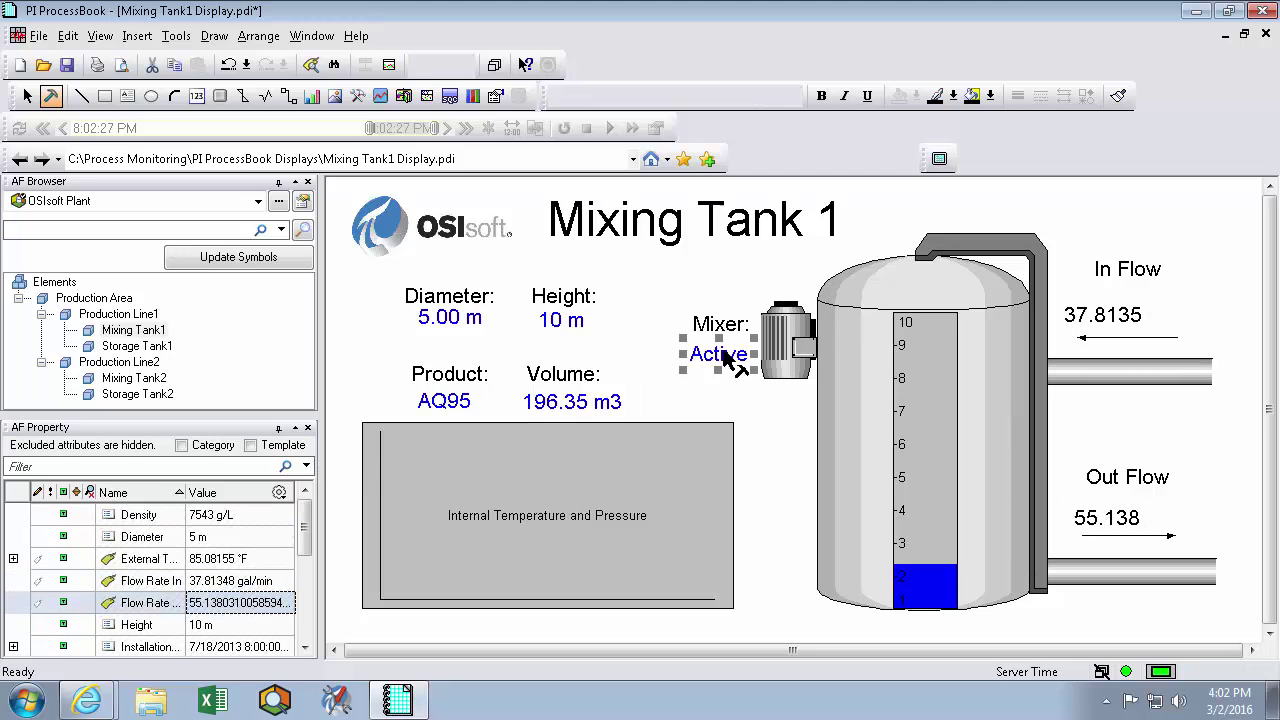
pyautogui.click(1100, 316)
pyautogui.click(719, 353)
pyautogui.click(1106, 517)
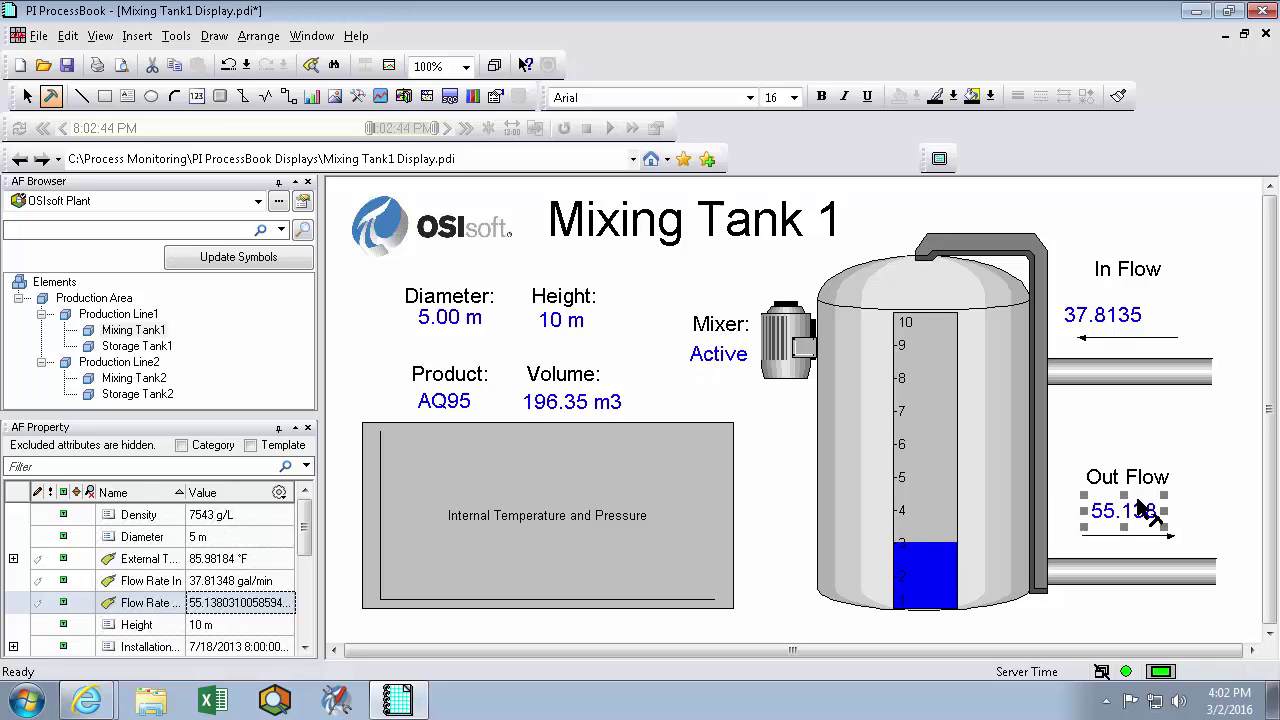
pyautogui.click(1148, 320)
pyautogui.moveTo(1155, 325); pyautogui.dragTo(1180, 319)
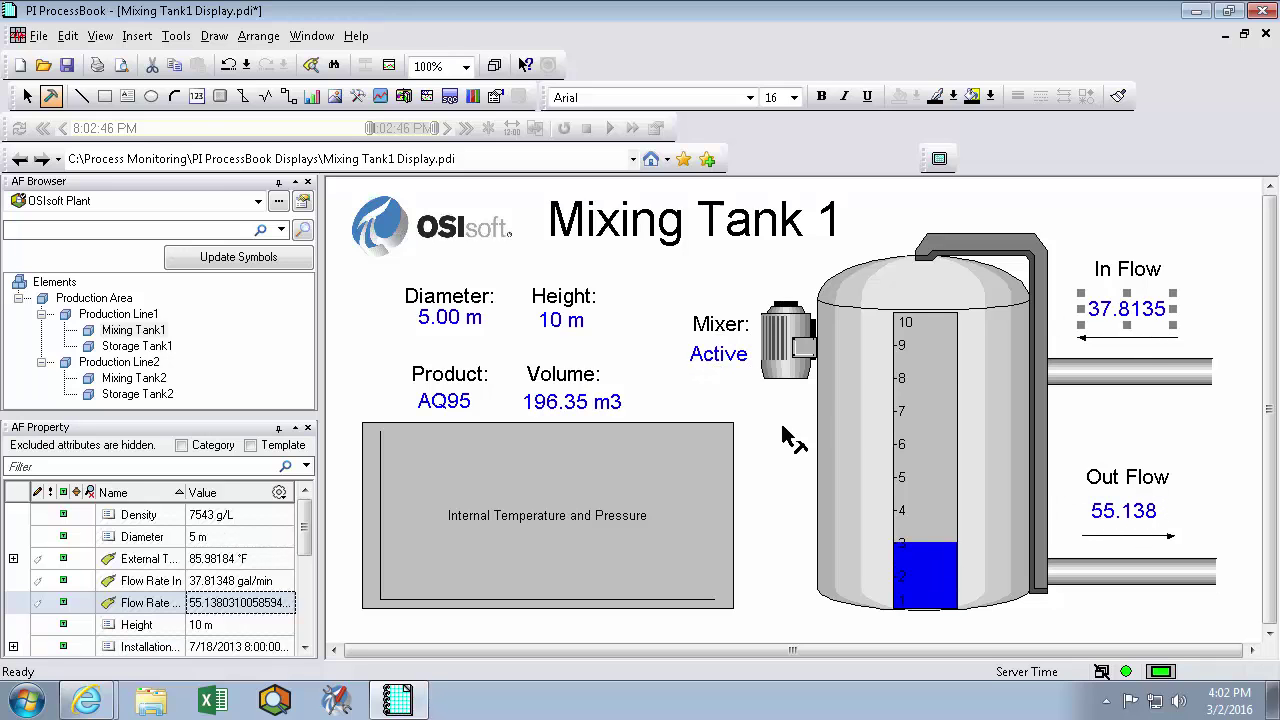
# Step: Drop the Internal Temperature attribute onto the Internal Temperature and Pressure trend
pyautogui.click(749, 418)
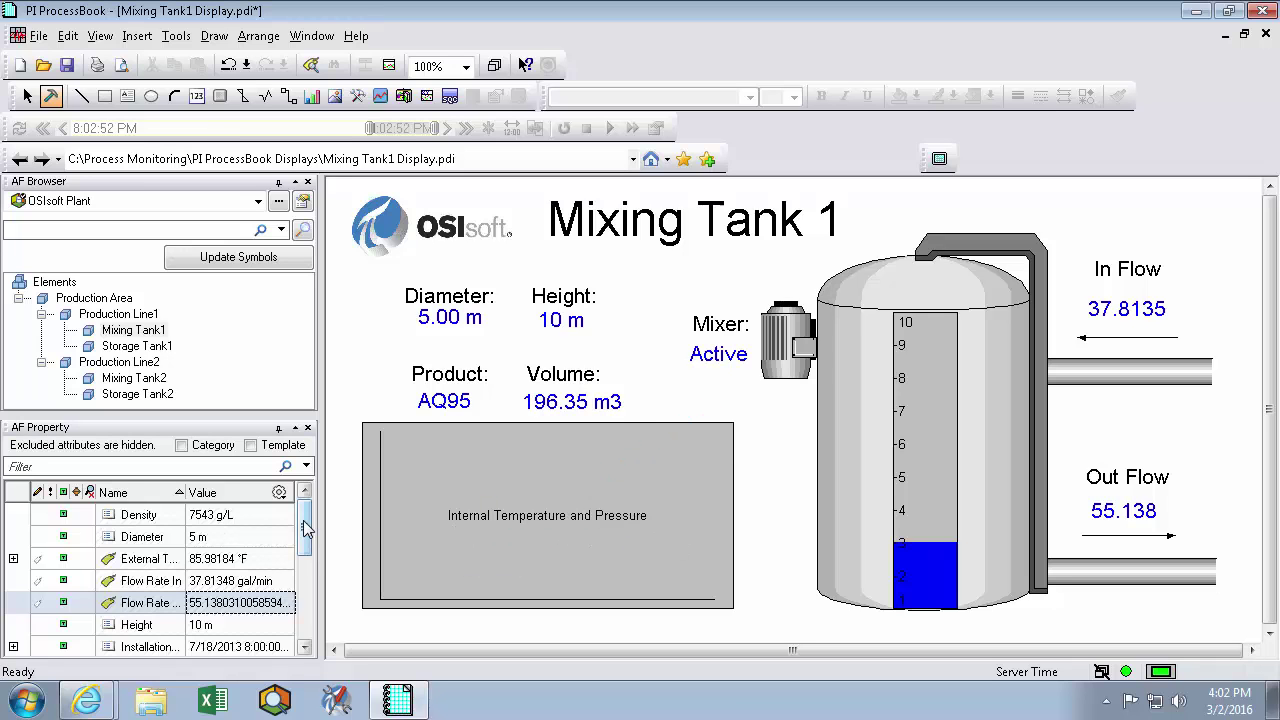
pyautogui.moveTo(304, 526); pyautogui.dragTo(300, 547)
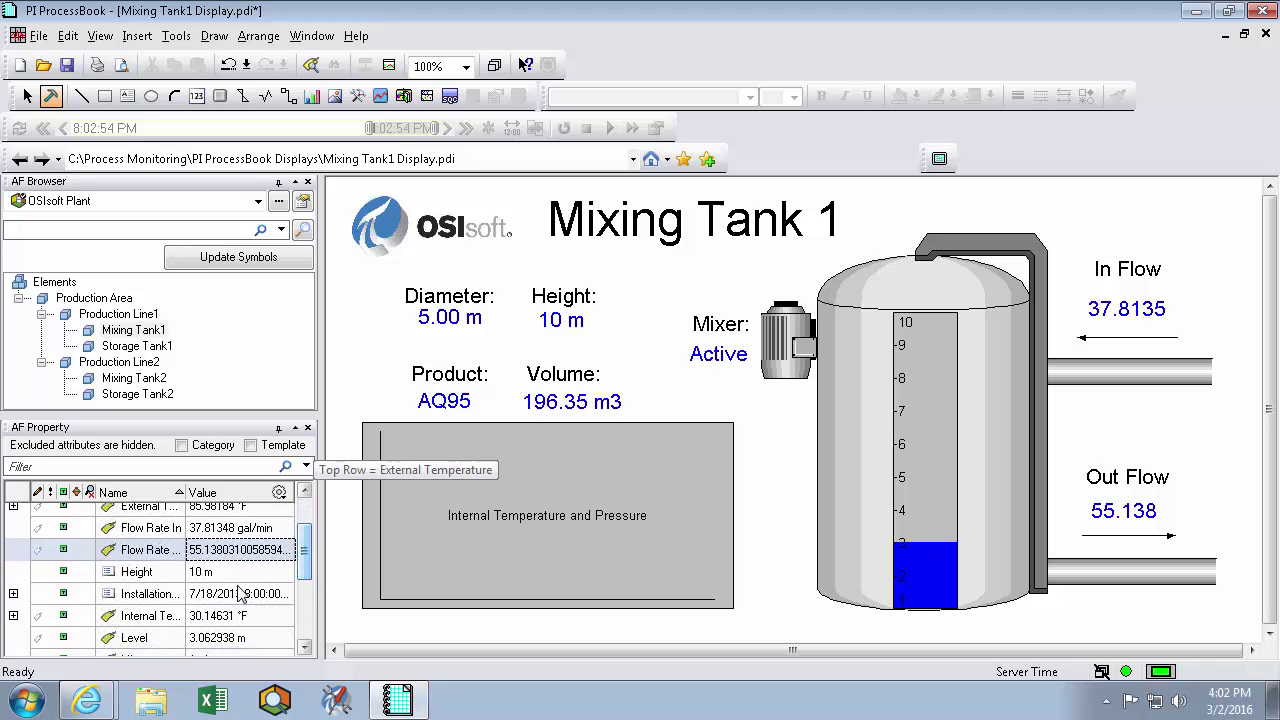
pyautogui.click(163, 616)
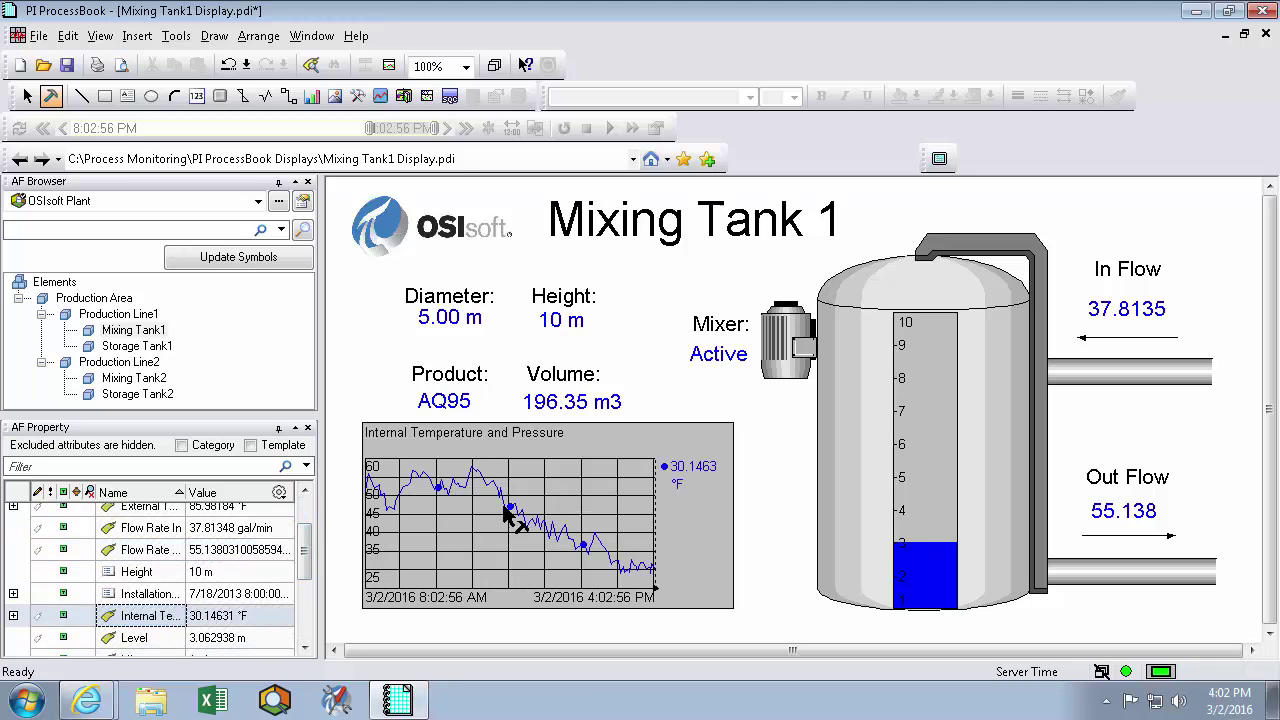
pyautogui.moveTo(305, 572)
pyautogui.mouseDown()
pyautogui.moveTo(308, 640)
pyautogui.moveTo(163, 597)
pyautogui.moveTo(610, 545)
pyautogui.mouseUp()
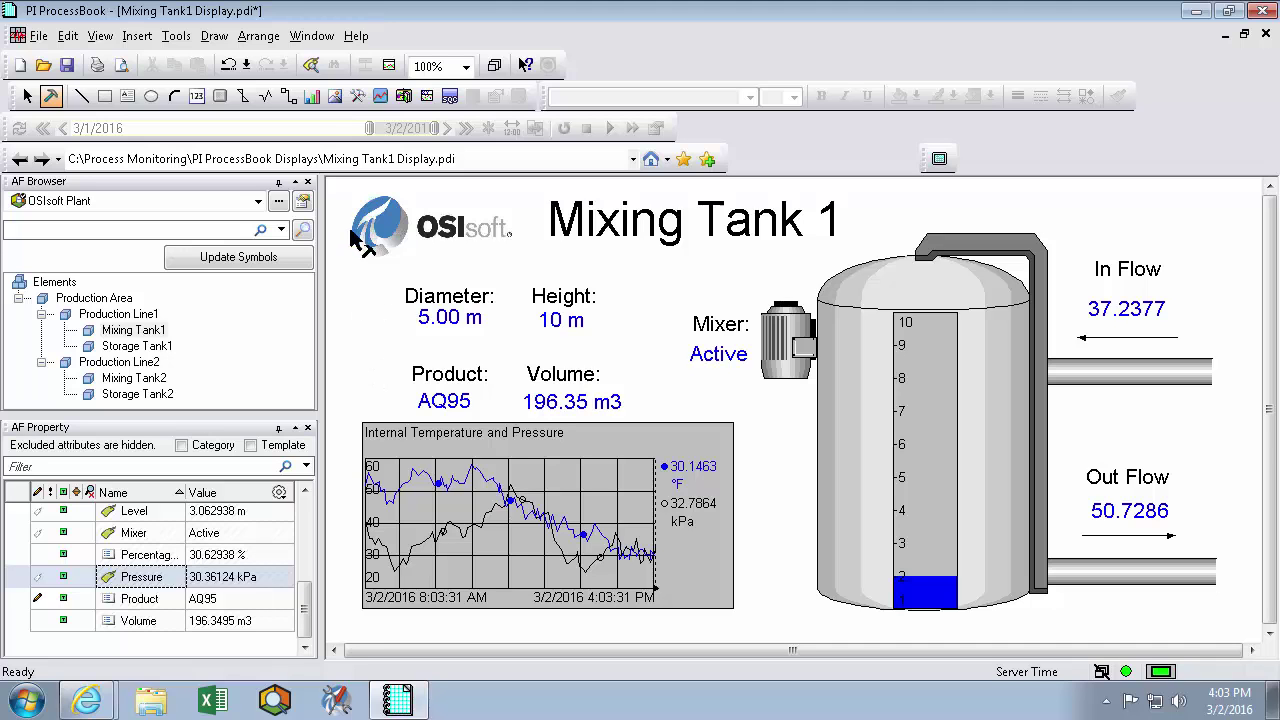
# Step: Close the AF Browser and AF Property panes and delete the OSIsoft logo and Mixing Tank 1 title
pyautogui.click(308, 183)
pyautogui.click(308, 183)
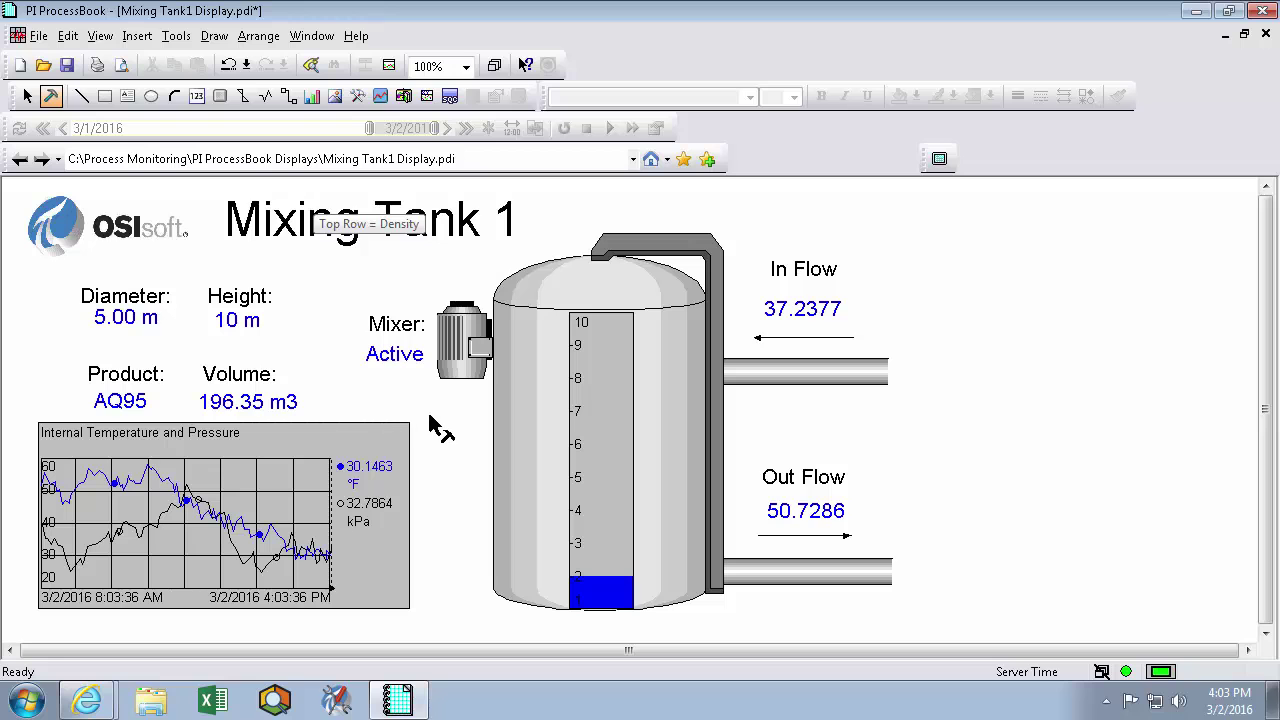
pyautogui.click(60, 237)
pyautogui.press('Delete')
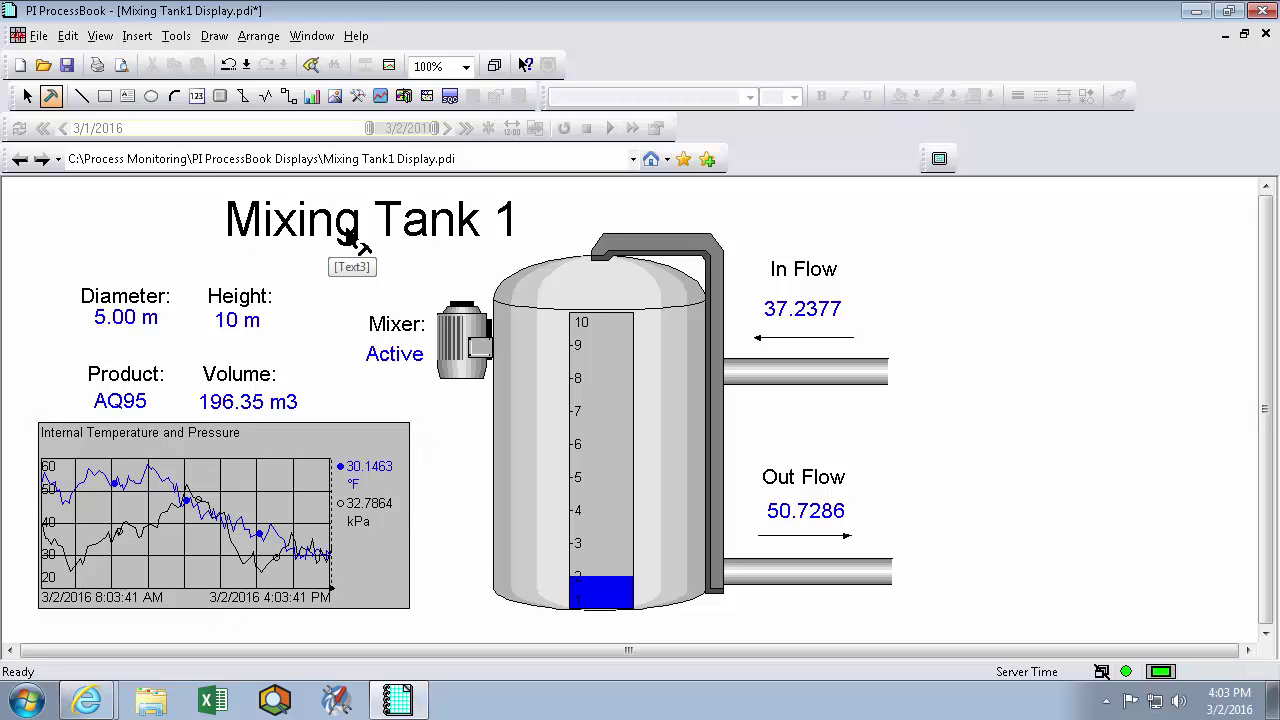
pyautogui.click(345, 225)
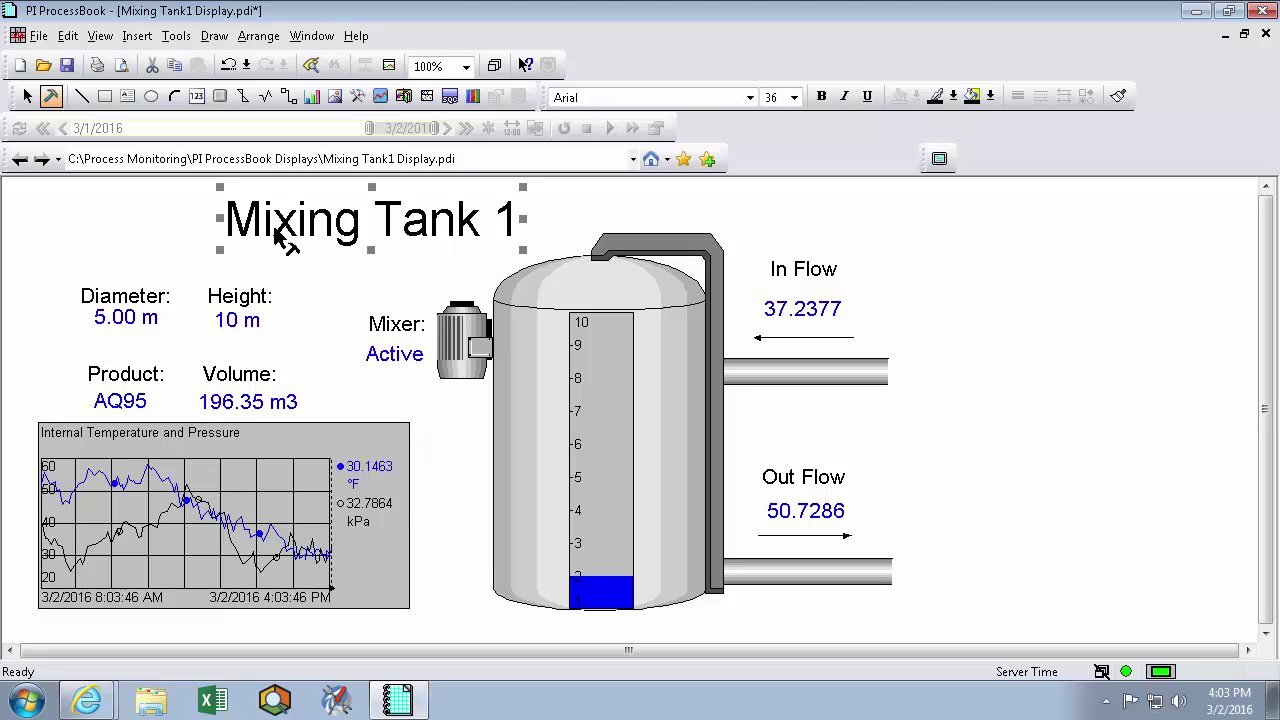
pyautogui.press('Delete')
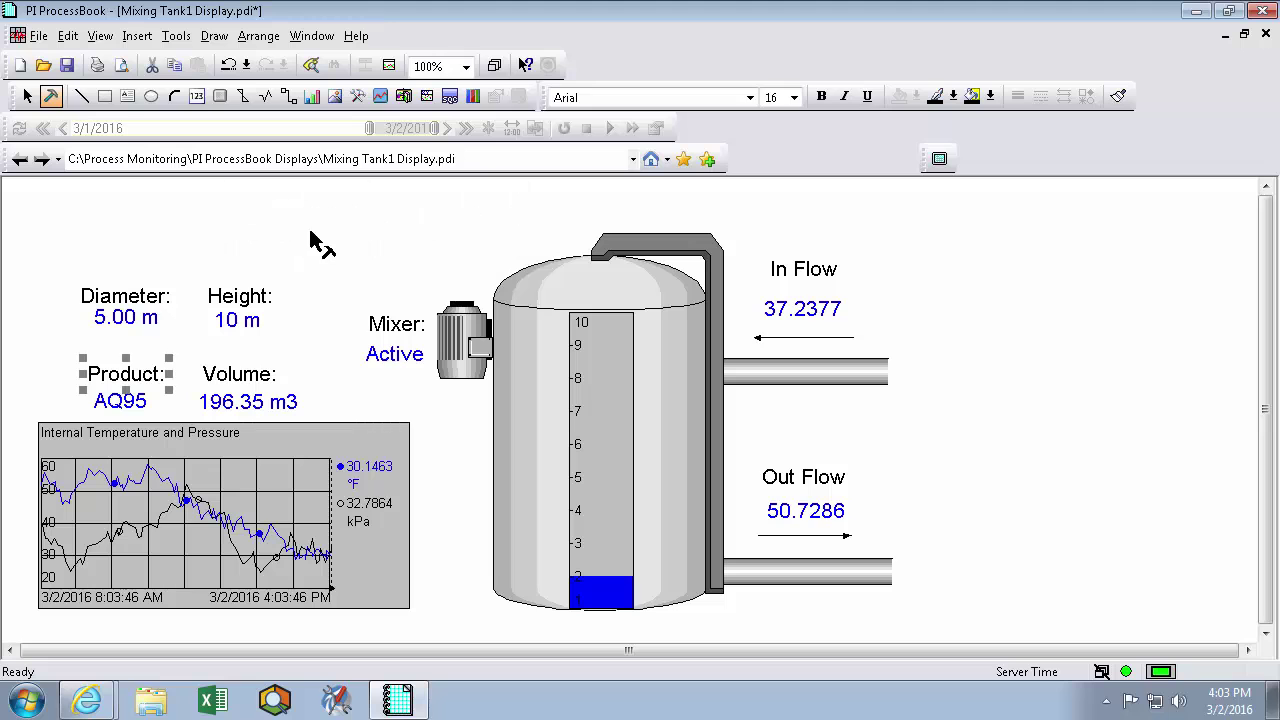
# Step: Delete the Diameter, Height and Volume readouts and move Product beside the chart
pyautogui.moveTo(310, 243); pyautogui.dragTo(40, 355)
pyautogui.press('Delete')
pyautogui.moveTo(332, 280); pyautogui.dragTo(172, 530)
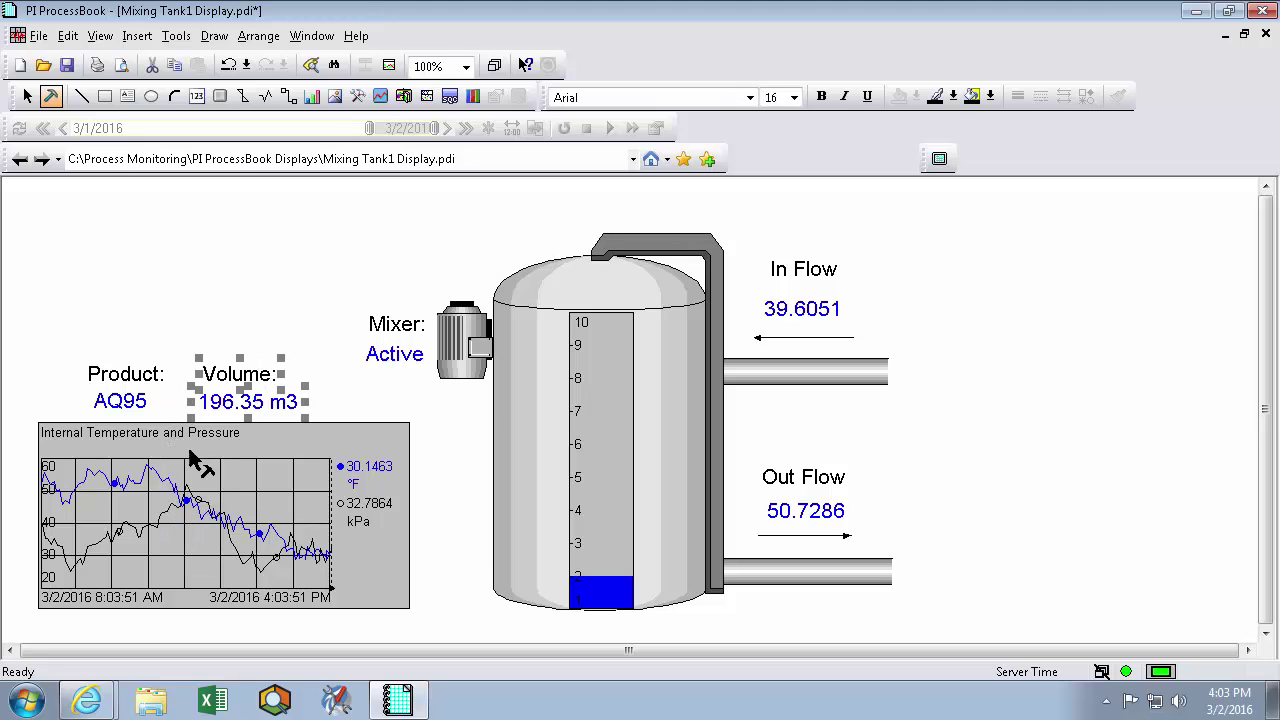
pyautogui.press('Delete')
pyautogui.moveTo(231, 320); pyautogui.dragTo(40, 508)
pyautogui.moveTo(166, 394); pyautogui.dragTo(460, 552)
# Step: Hide the trend's legend Value, Eng Units and Plot Title in Display Format
pyautogui.click(300, 455)
pyautogui.doubleClick(300, 455)
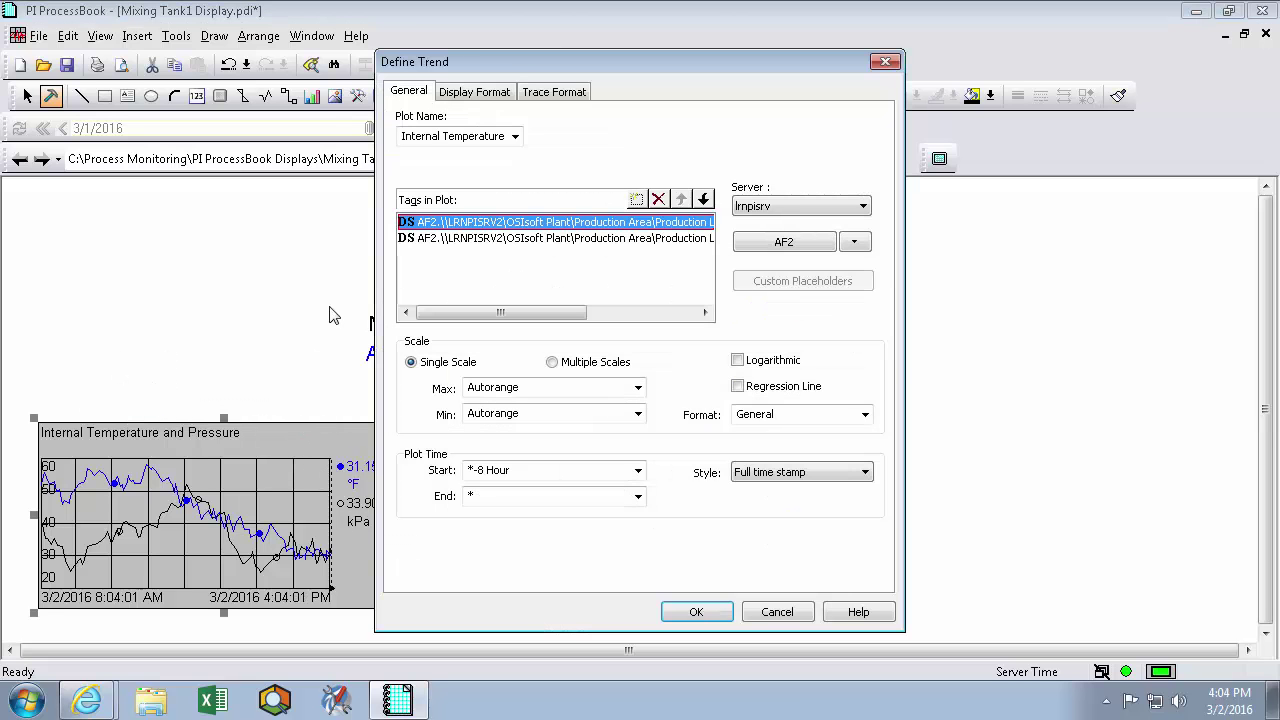
pyautogui.click(478, 93)
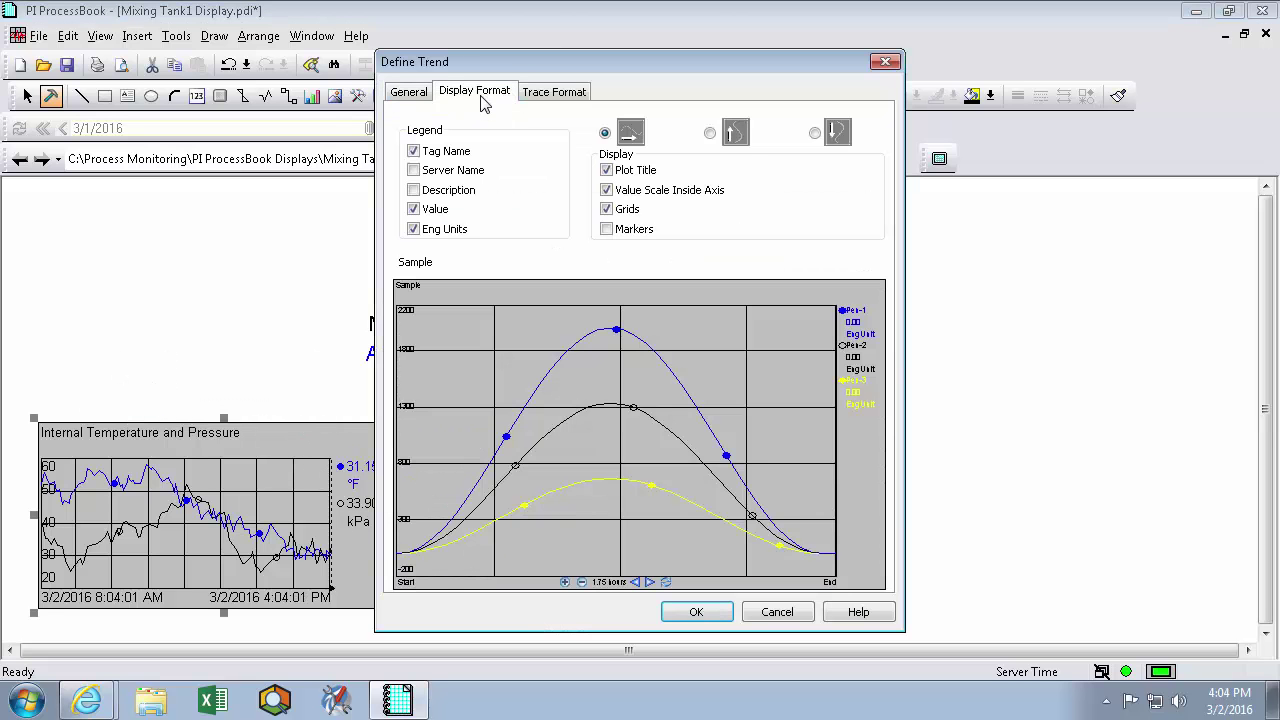
pyautogui.click(434, 210)
pyautogui.click(440, 229)
pyautogui.click(606, 170)
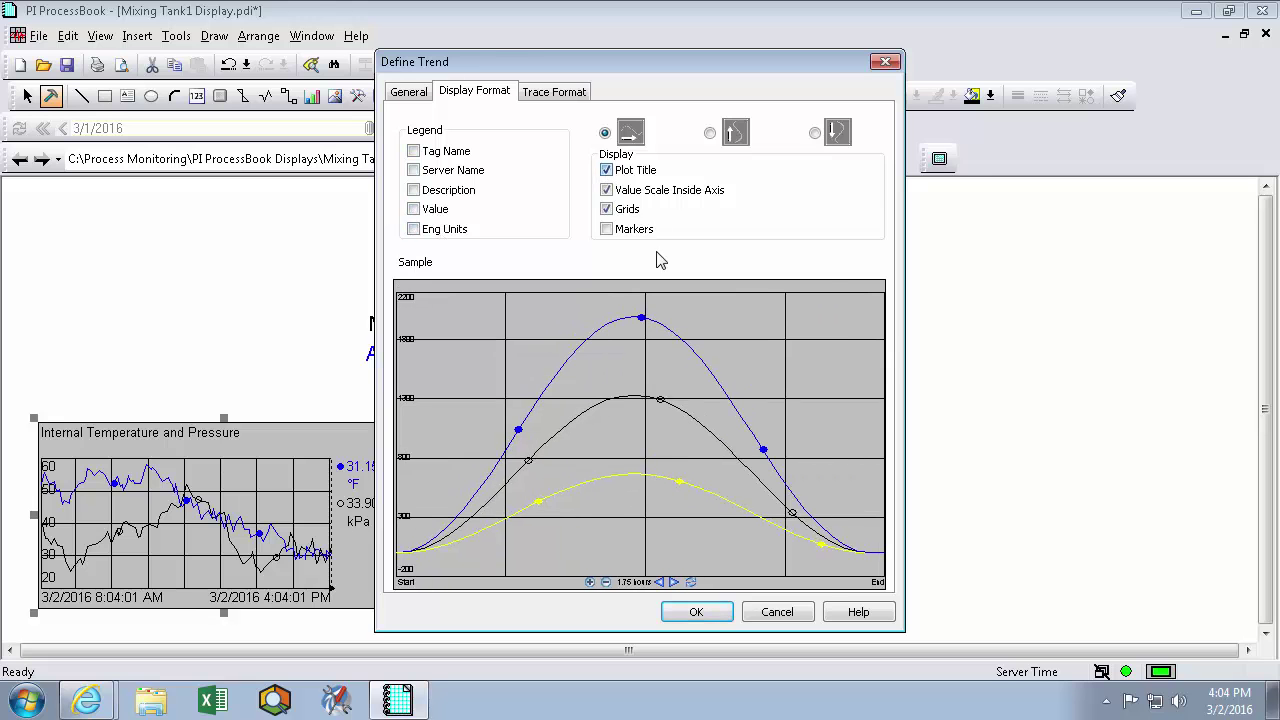
pyautogui.click(697, 612)
# Step: Make the trend taller, stack Mixer and Product readouts beside the tank, and widen the trend
pyautogui.moveTo(414, 418); pyautogui.dragTo(333, 227)
pyautogui.moveTo(405, 276); pyautogui.dragTo(410, 440)
pyautogui.moveTo(362, 492); pyautogui.dragTo(470, 590)
pyautogui.moveTo(420, 540); pyautogui.dragTo(428, 541)
pyautogui.click(415, 425)
pyautogui.moveTo(415, 425); pyautogui.dragTo(431, 447)
pyautogui.click(366, 414)
pyautogui.moveTo(337, 222); pyautogui.dragTo(366, 219)
# Step: Draw a grey-filled rectangle over the whole display and send it to the back
pyautogui.click(437, 214)
pyautogui.click(107, 96)
pyautogui.moveTo(26, 192); pyautogui.dragTo(408, 410)
pyautogui.moveTo(625, 538); pyautogui.dragTo(944, 634)
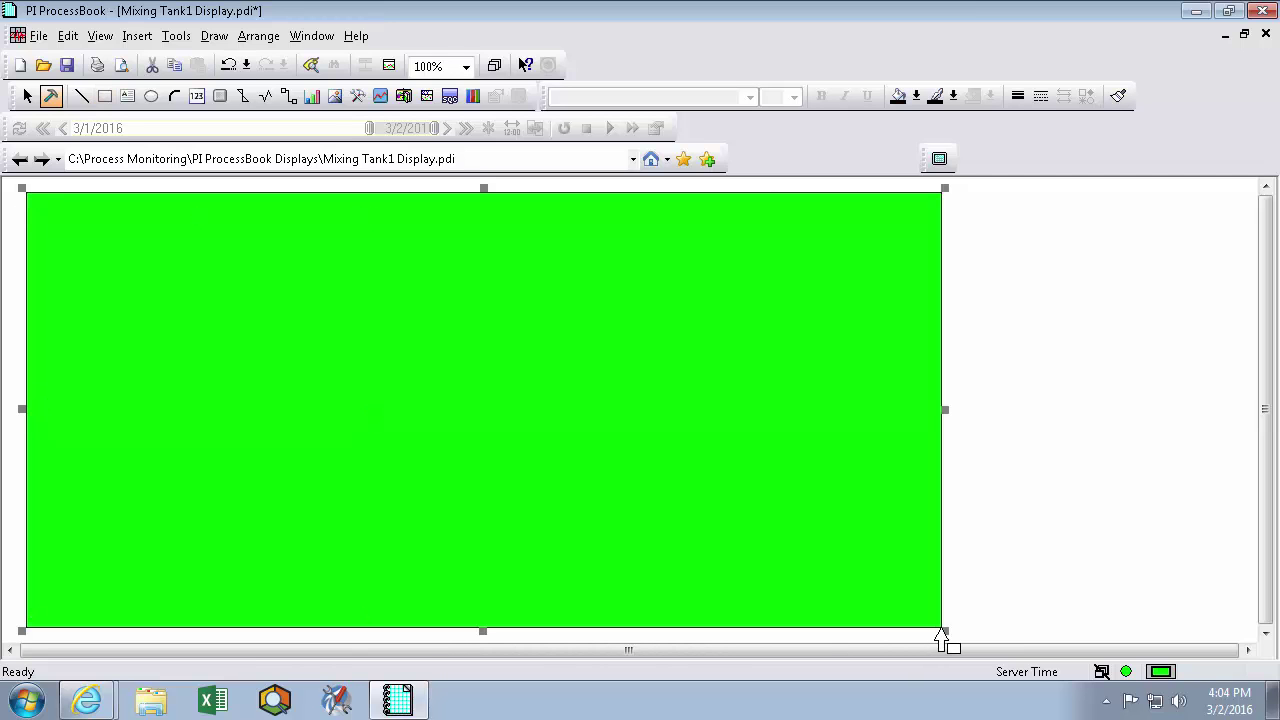
pyautogui.click(916, 95)
pyautogui.click(909, 178)
pyautogui.click(262, 36)
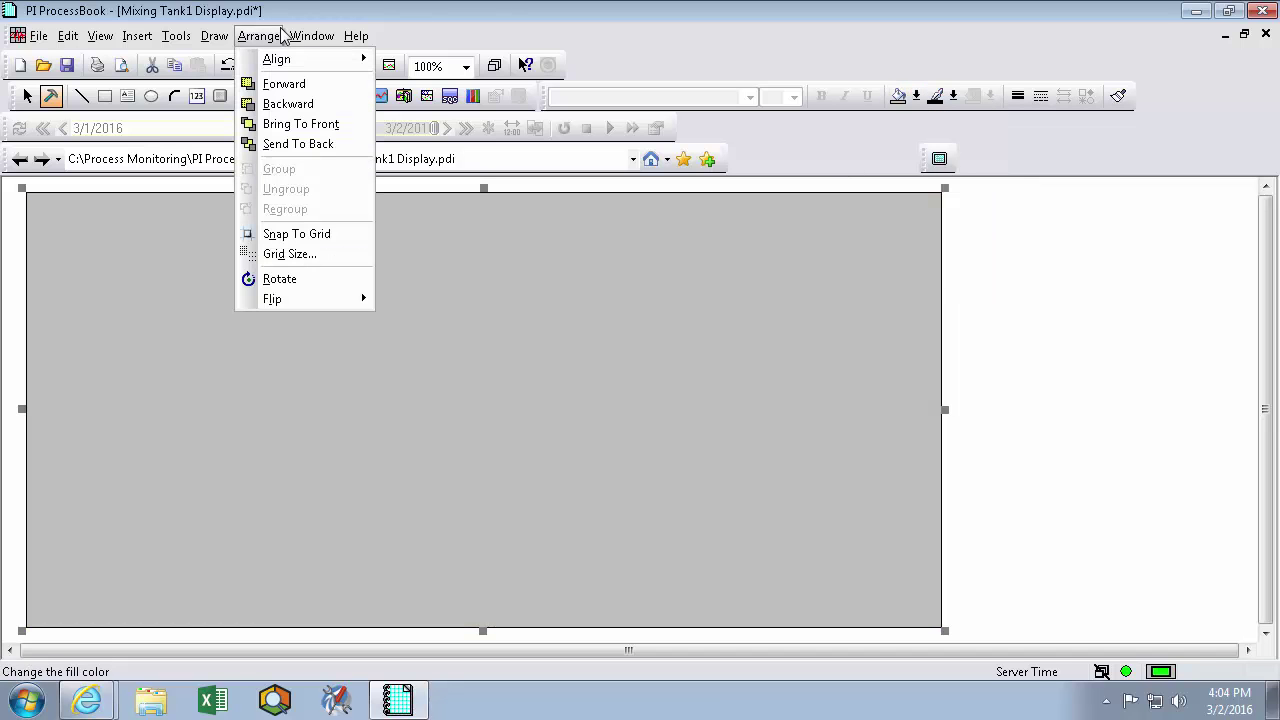
pyautogui.click(310, 144)
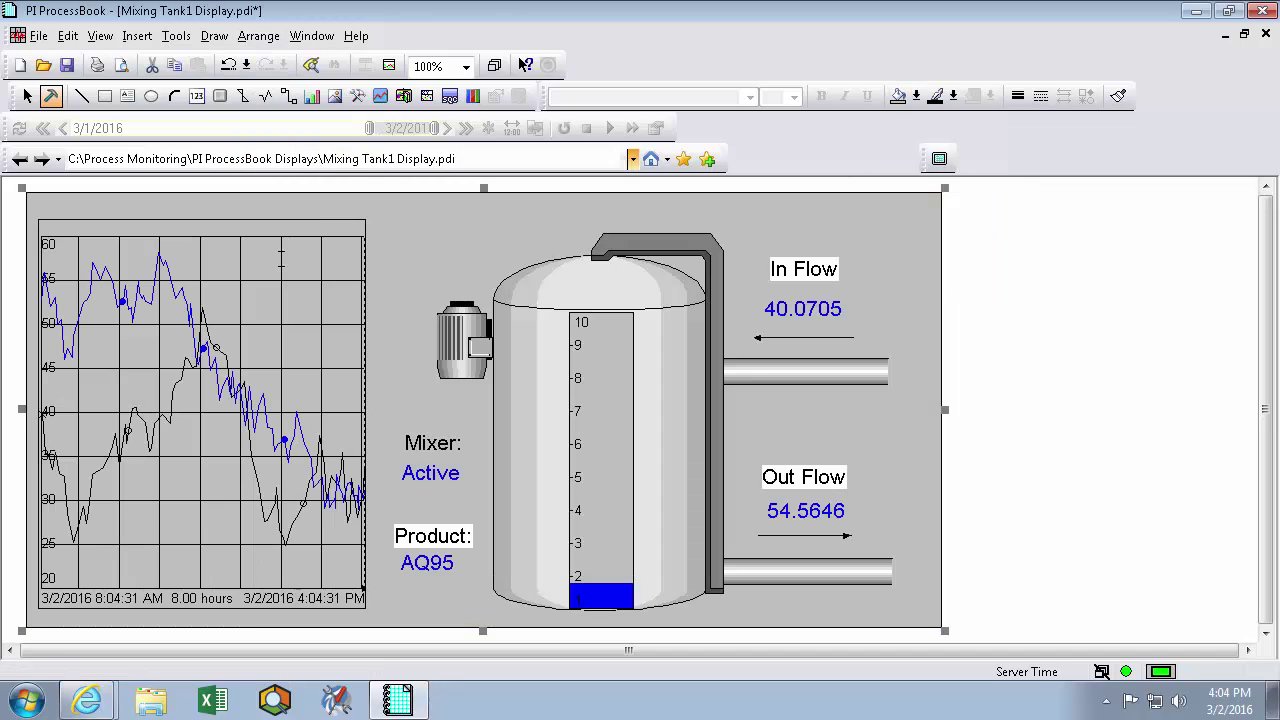
# Step: Give the trend a dark grey background
pyautogui.click(270, 300)
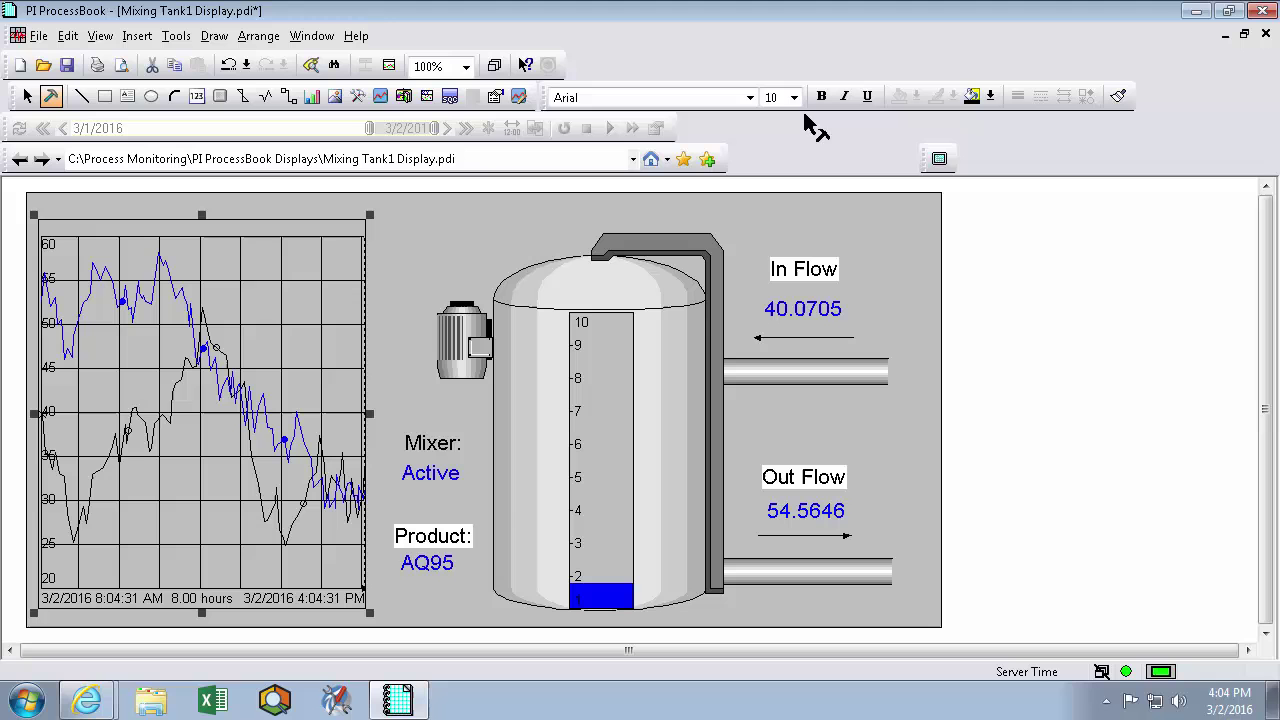
pyautogui.click(990, 96)
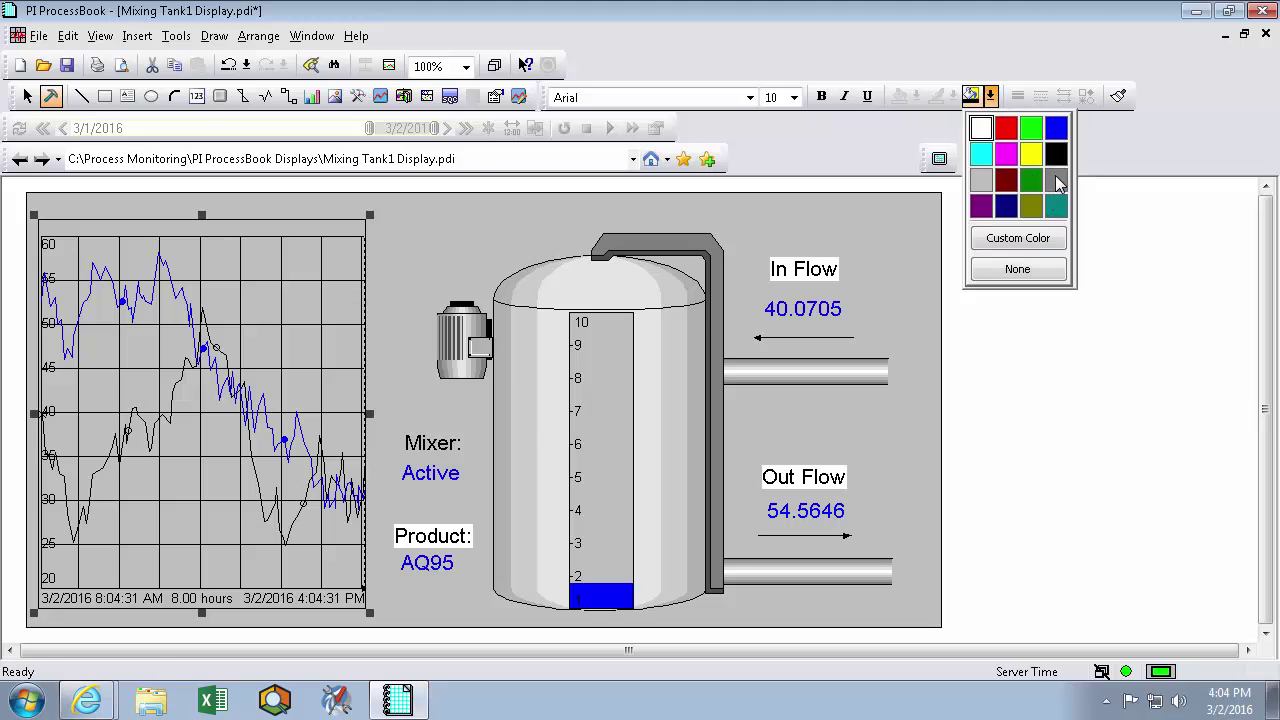
pyautogui.click(1057, 207)
# Step: Clear the Product, Out Flow and In Flow label backgrounds and restyle the rectangle's border
pyautogui.click(430, 536)
pyautogui.keyDown('shift'); pyautogui.click(806, 478); pyautogui.keyUp('shift')
pyautogui.keyDown('shift'); pyautogui.click(815, 264); pyautogui.keyUp('shift')
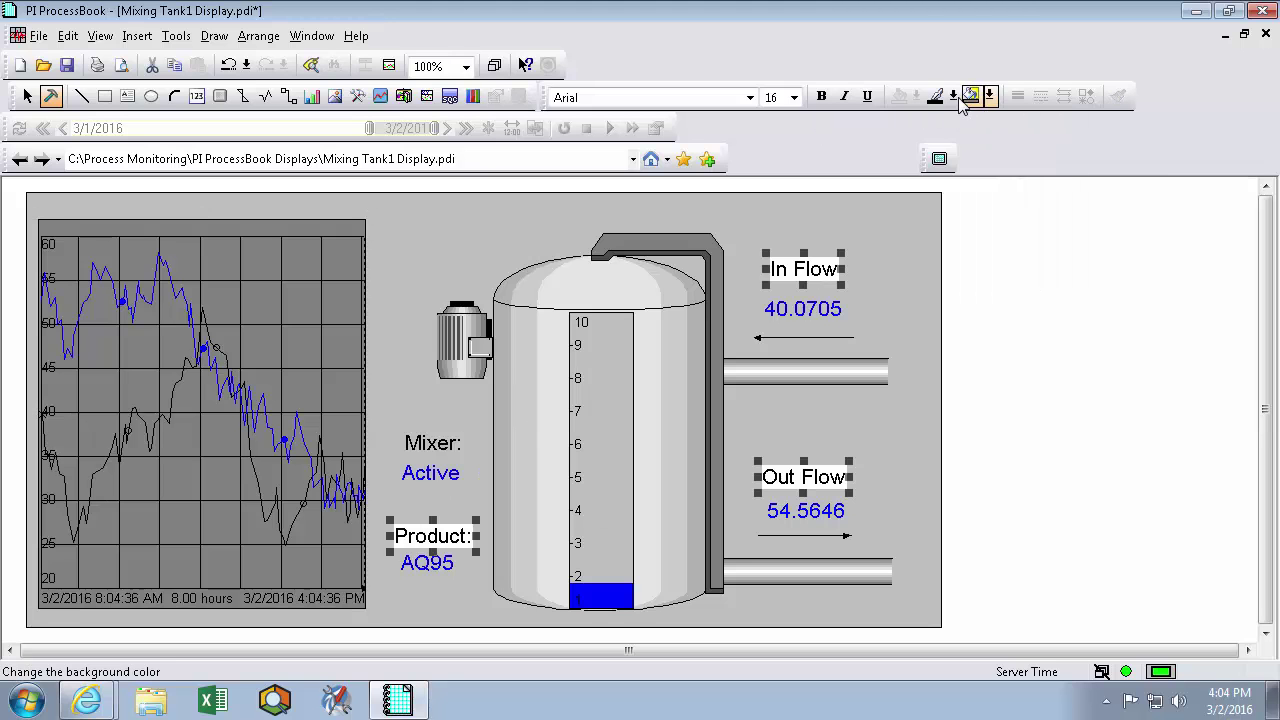
pyautogui.click(990, 96)
pyautogui.click(1020, 270)
pyautogui.click(923, 237)
pyautogui.click(1017, 96)
pyautogui.click(1032, 140)
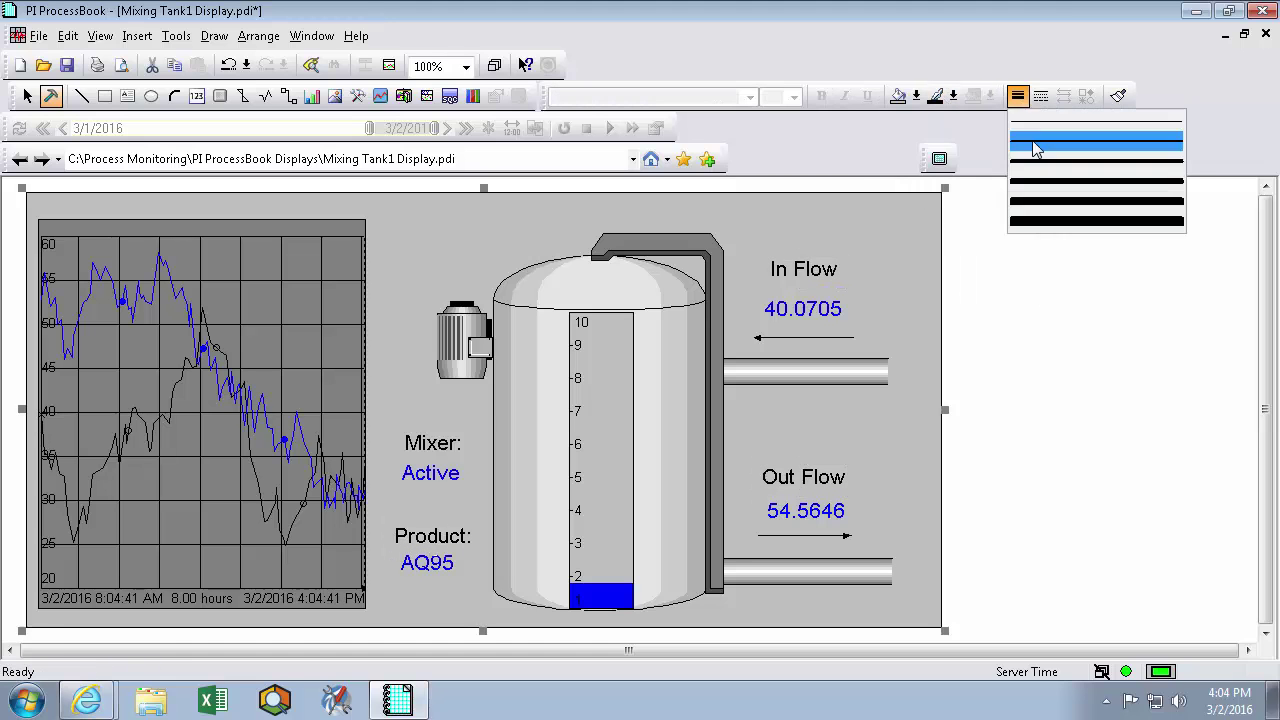
# Step: Set every label on the display to bold, font size 12
pyautogui.hotkey('ctrl', 'a')
pyautogui.click(794, 97)
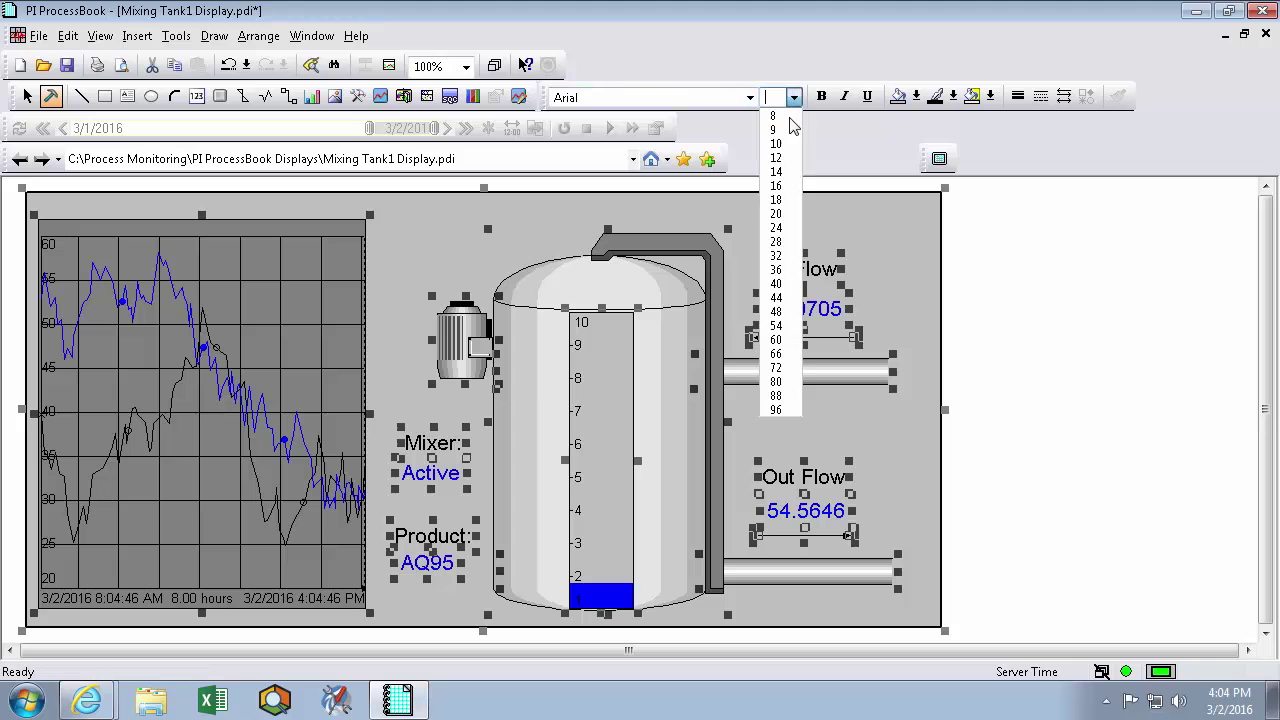
pyautogui.click(788, 158)
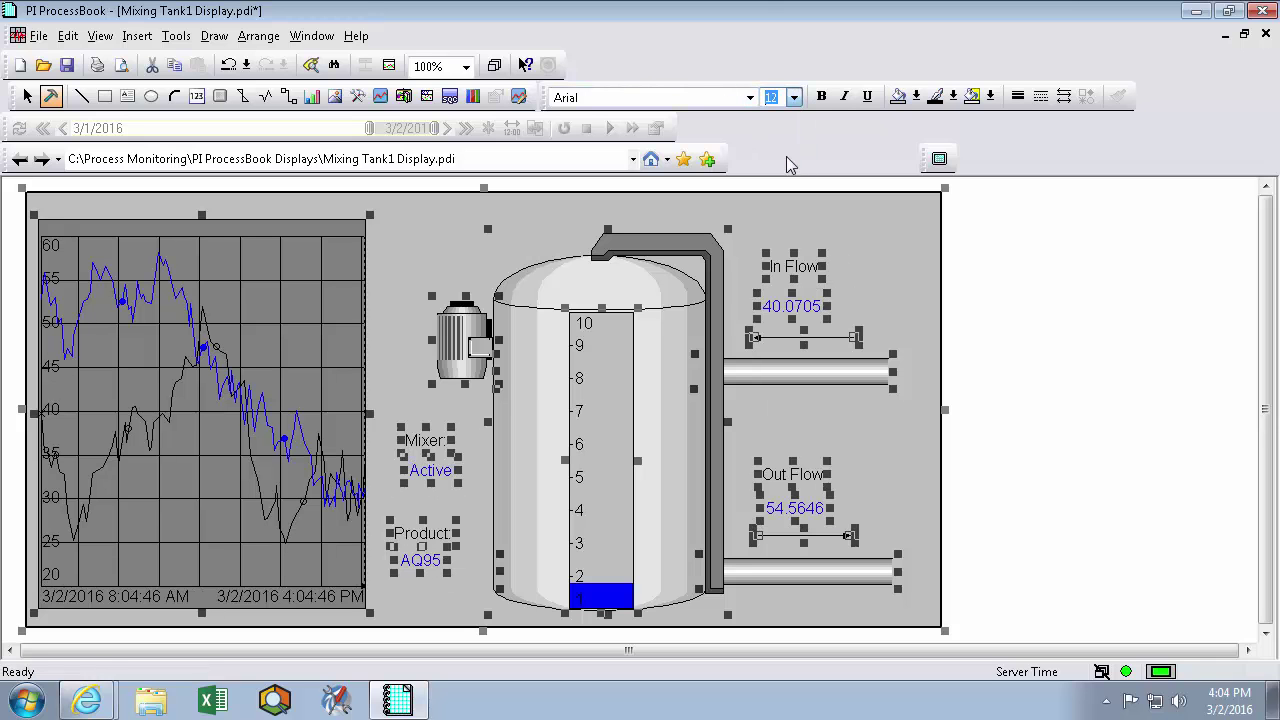
pyautogui.click(819, 96)
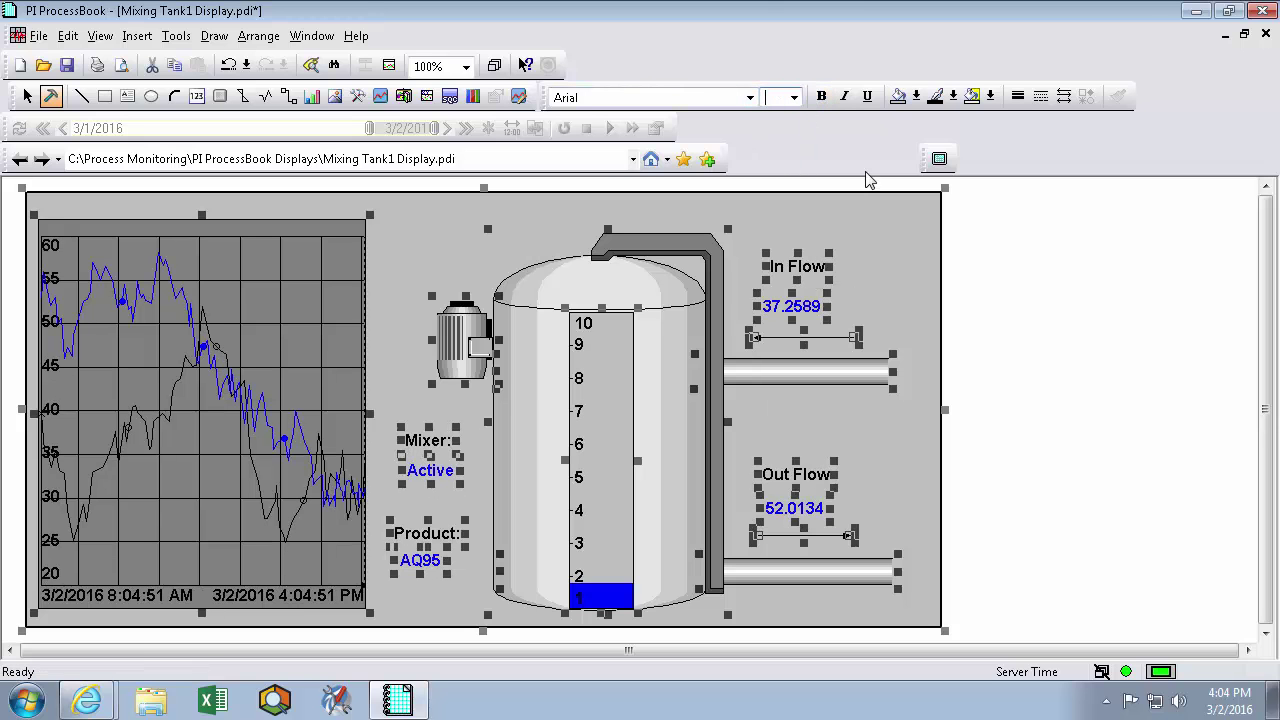
# Step: Group all display elements, shrink the group and centre it in the window
pyautogui.click(257, 38)
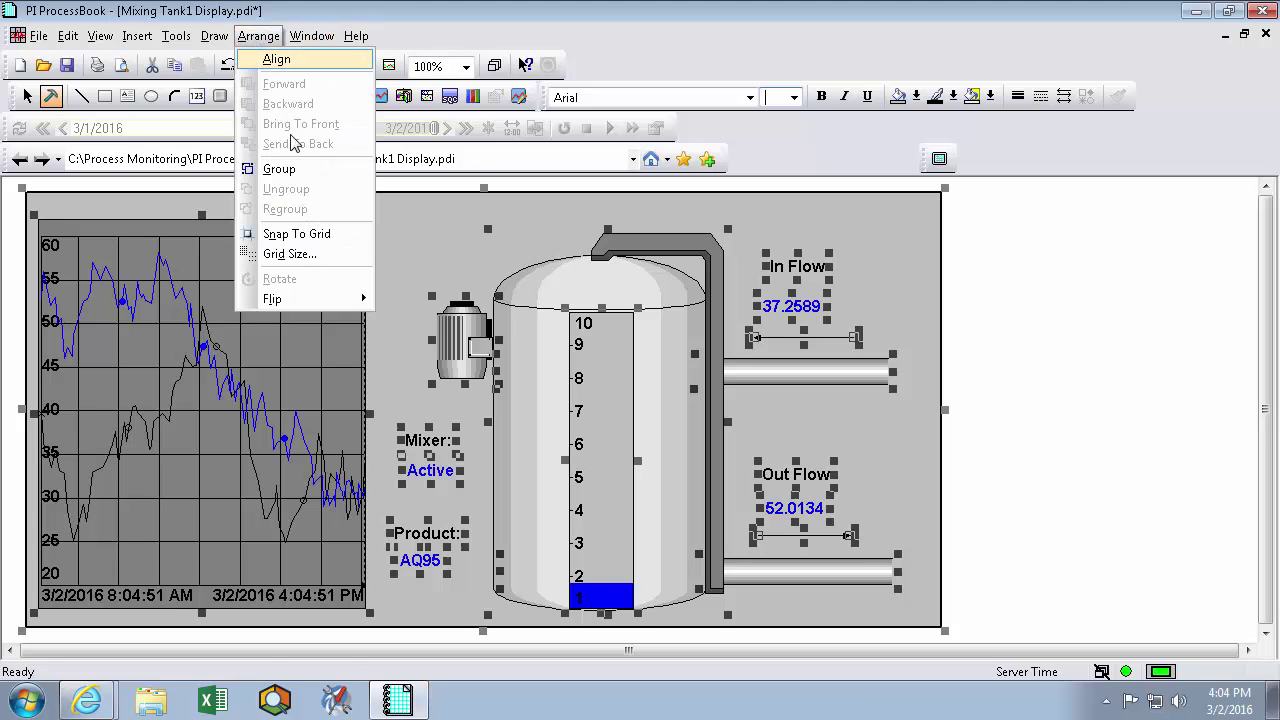
pyautogui.click(287, 166)
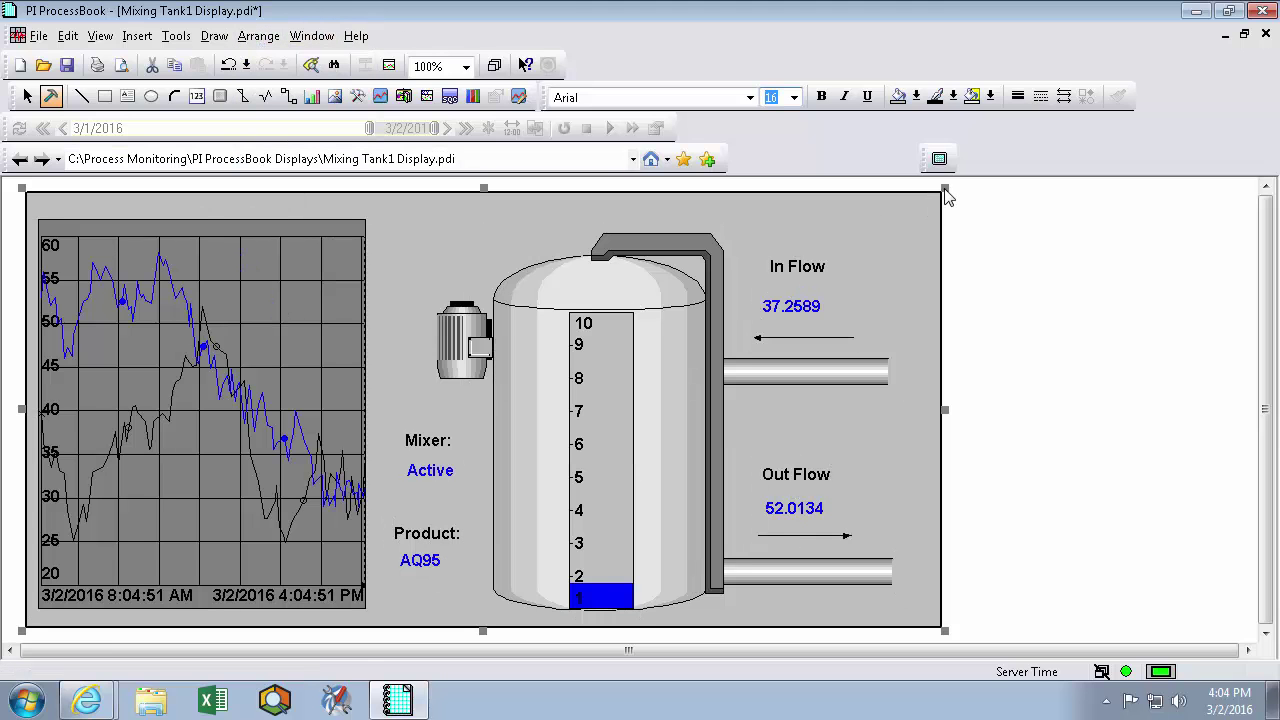
pyautogui.moveTo(948, 197); pyautogui.dragTo(610, 406)
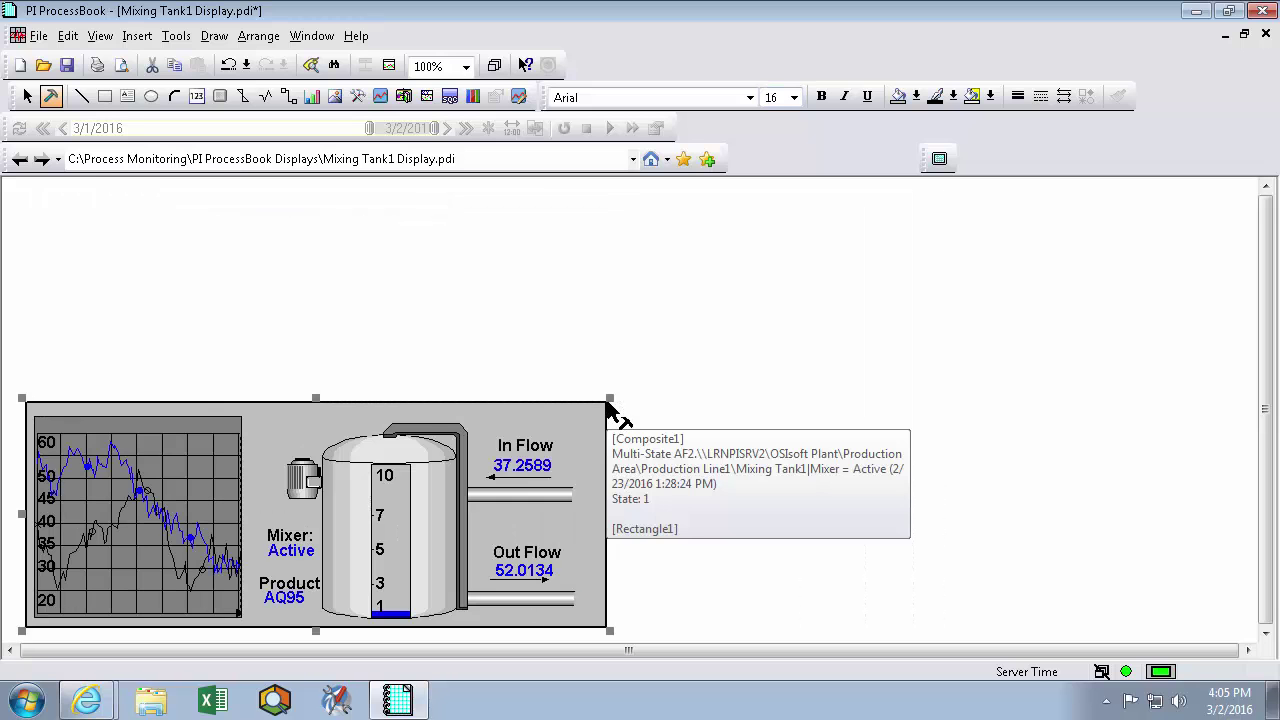
pyautogui.moveTo(517, 429); pyautogui.dragTo(797, 288)
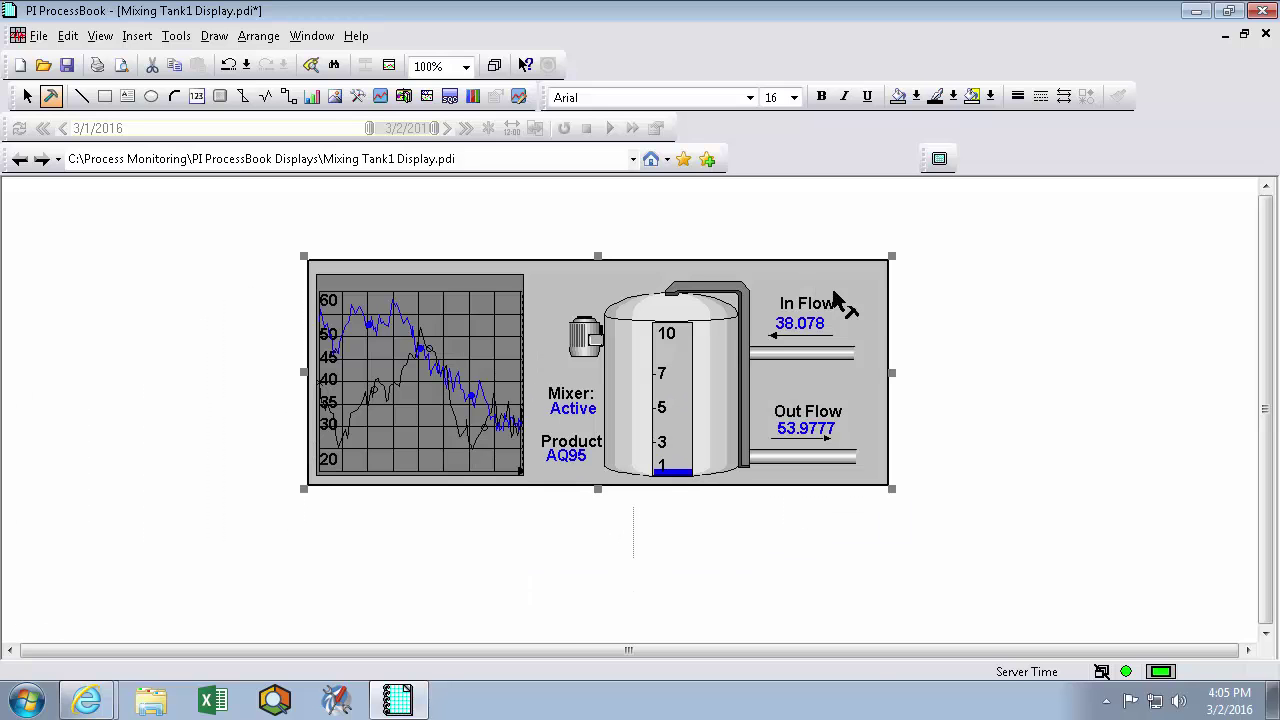
# Step: Assign the grouped tank display to Generic Tank Template, overwriting its existing symbol
pyautogui.rightClick(880, 318)
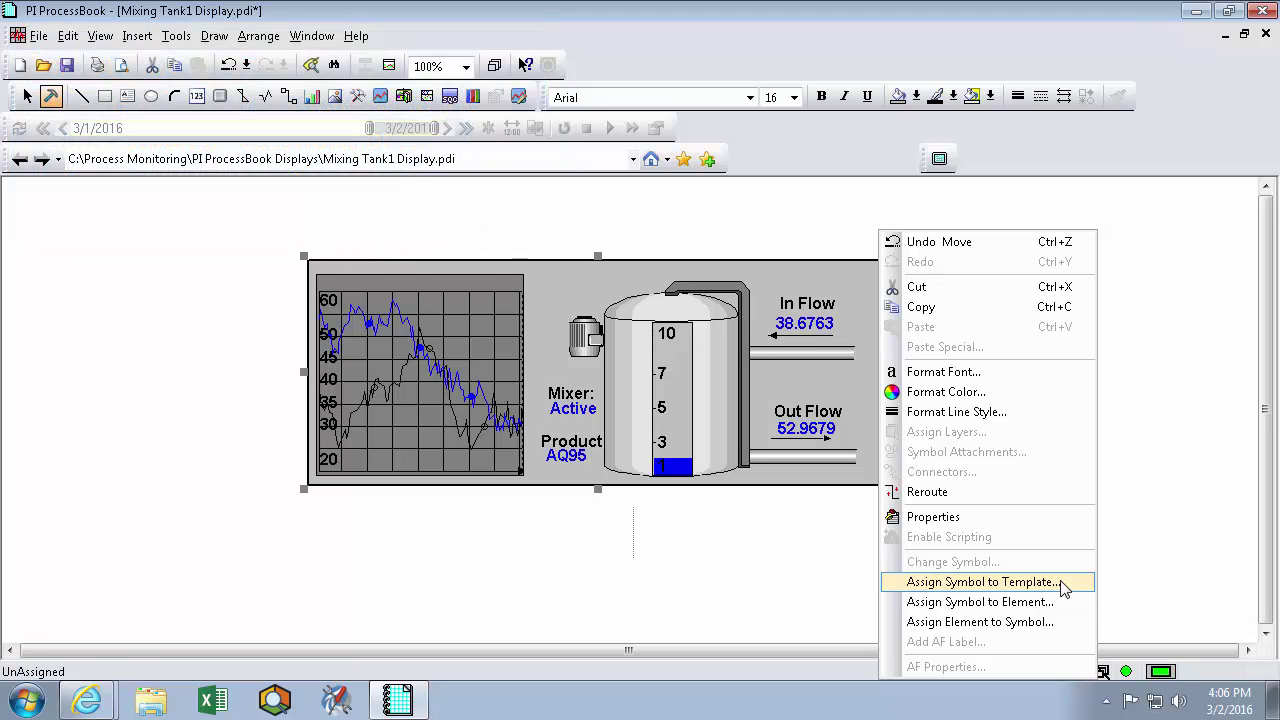
pyautogui.click(1063, 589)
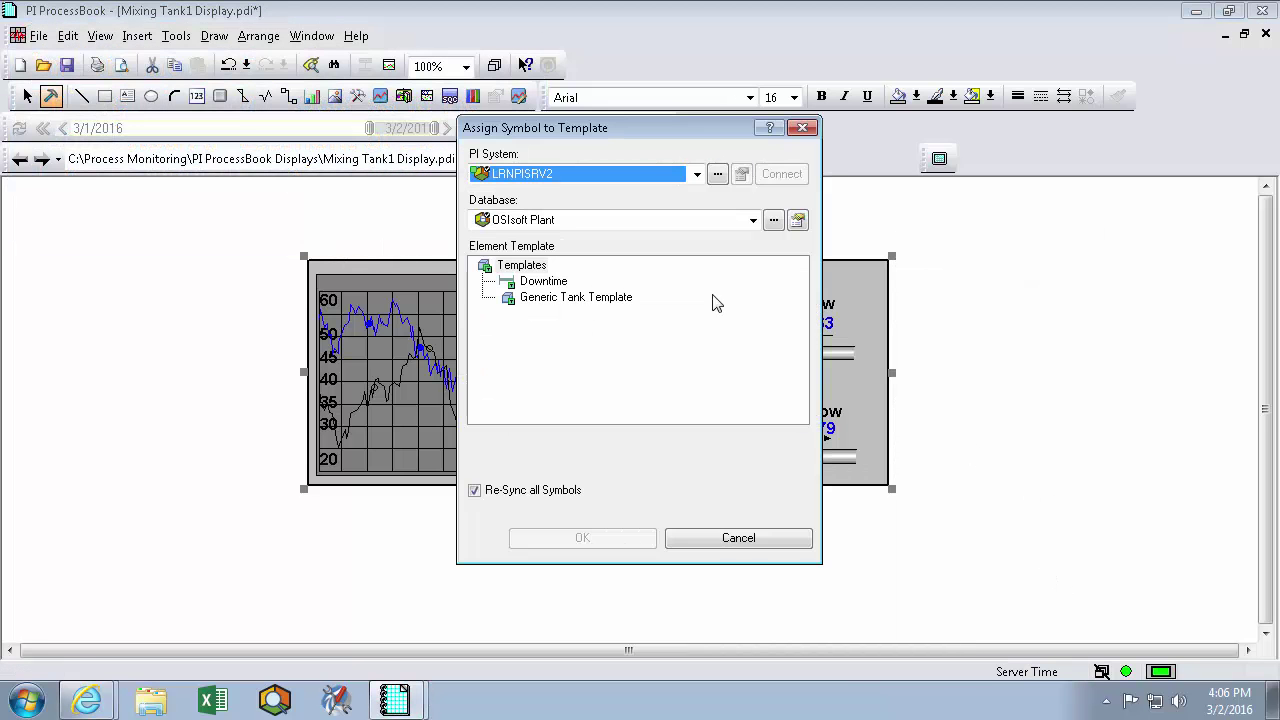
pyautogui.click(533, 300)
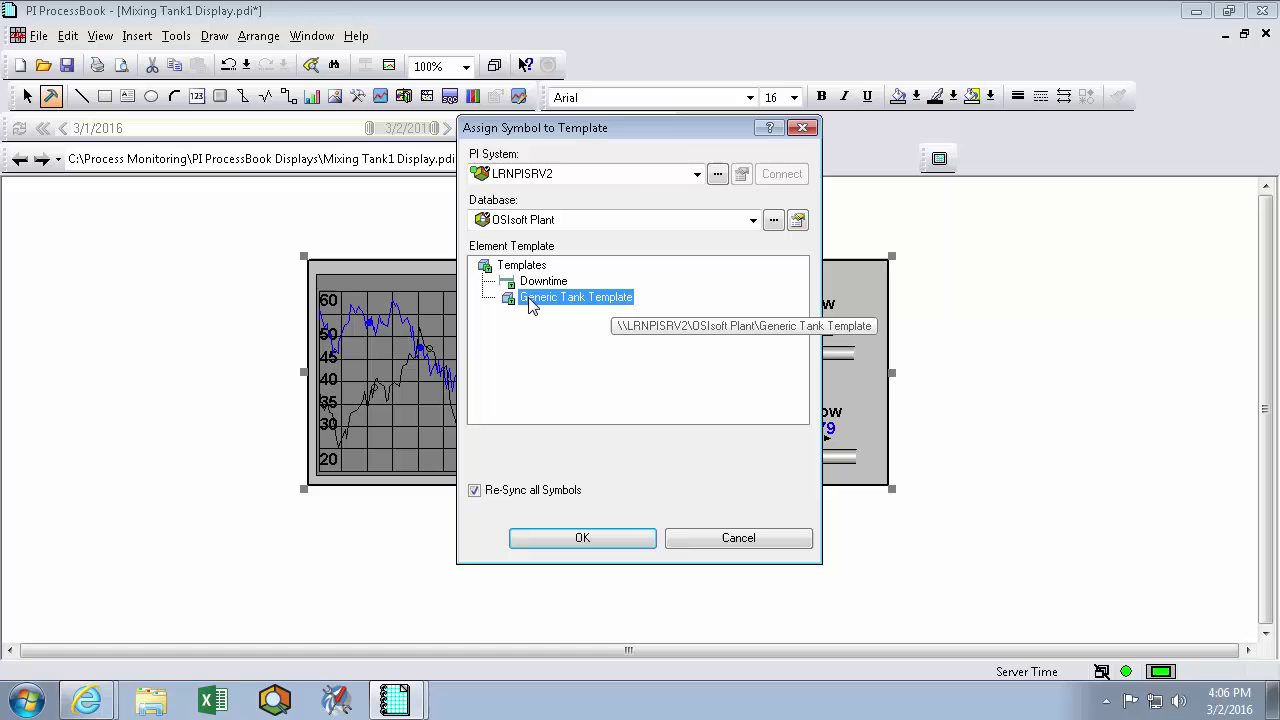
pyautogui.click(583, 539)
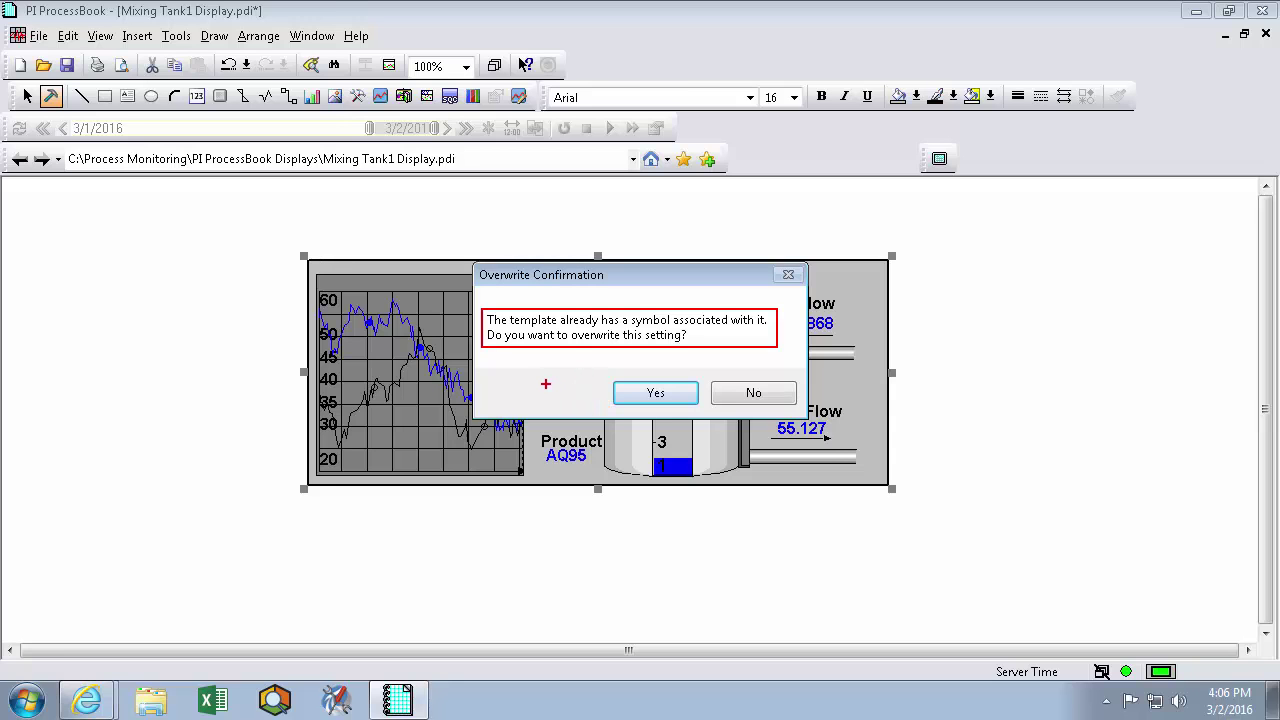
pyautogui.click(656, 394)
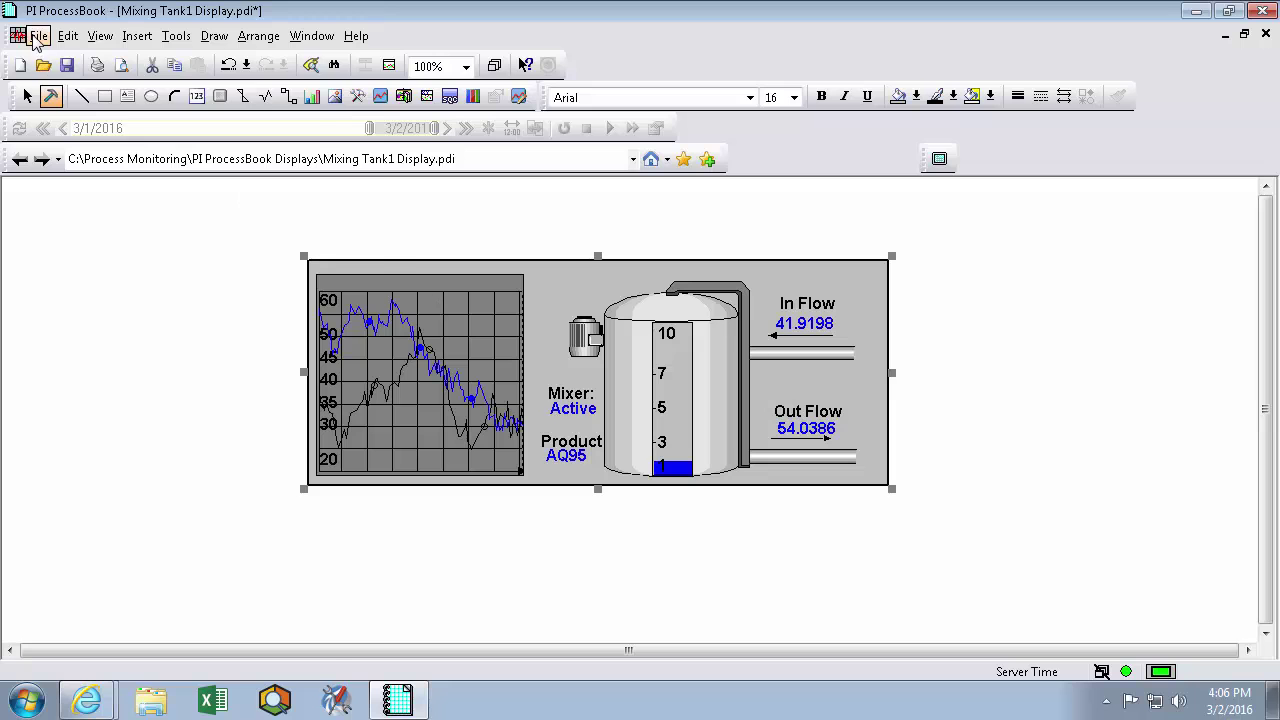
# Step: Create a new display named 'Tank Overview Display'
pyautogui.click(37, 38)
pyautogui.click(64, 62)
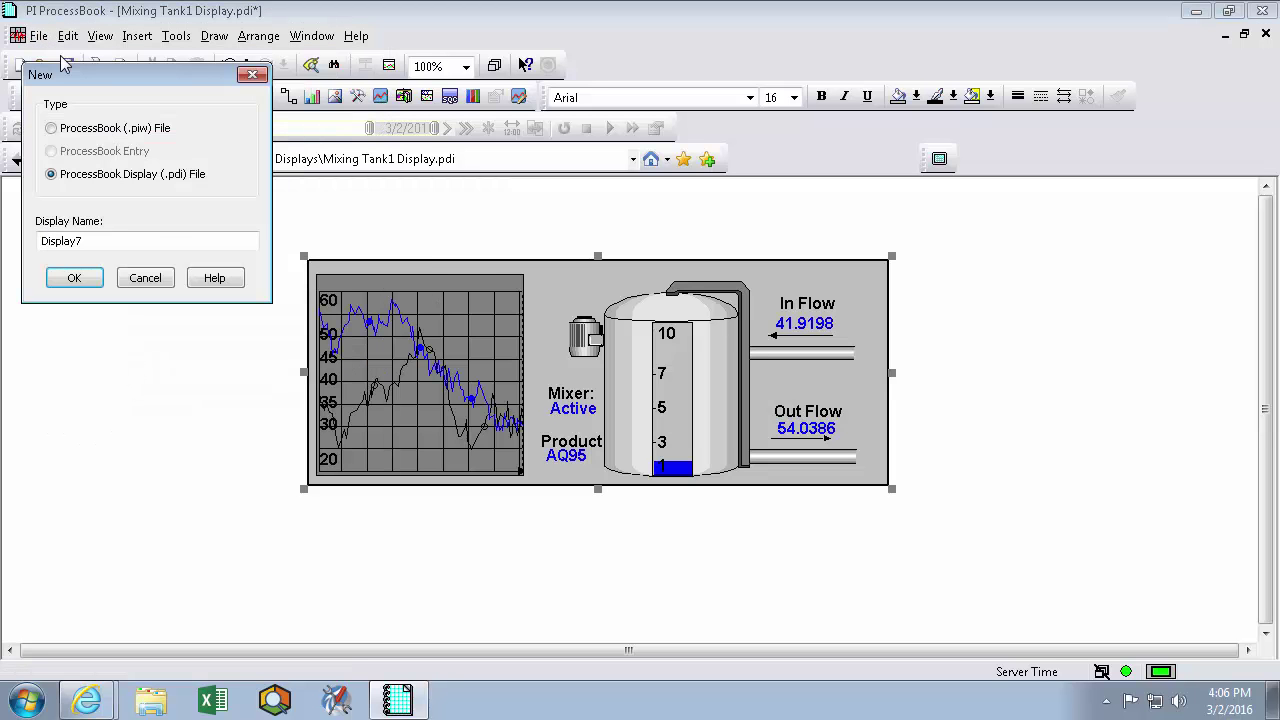
pyautogui.doubleClick(160, 245)
pyautogui.write('Tank ')
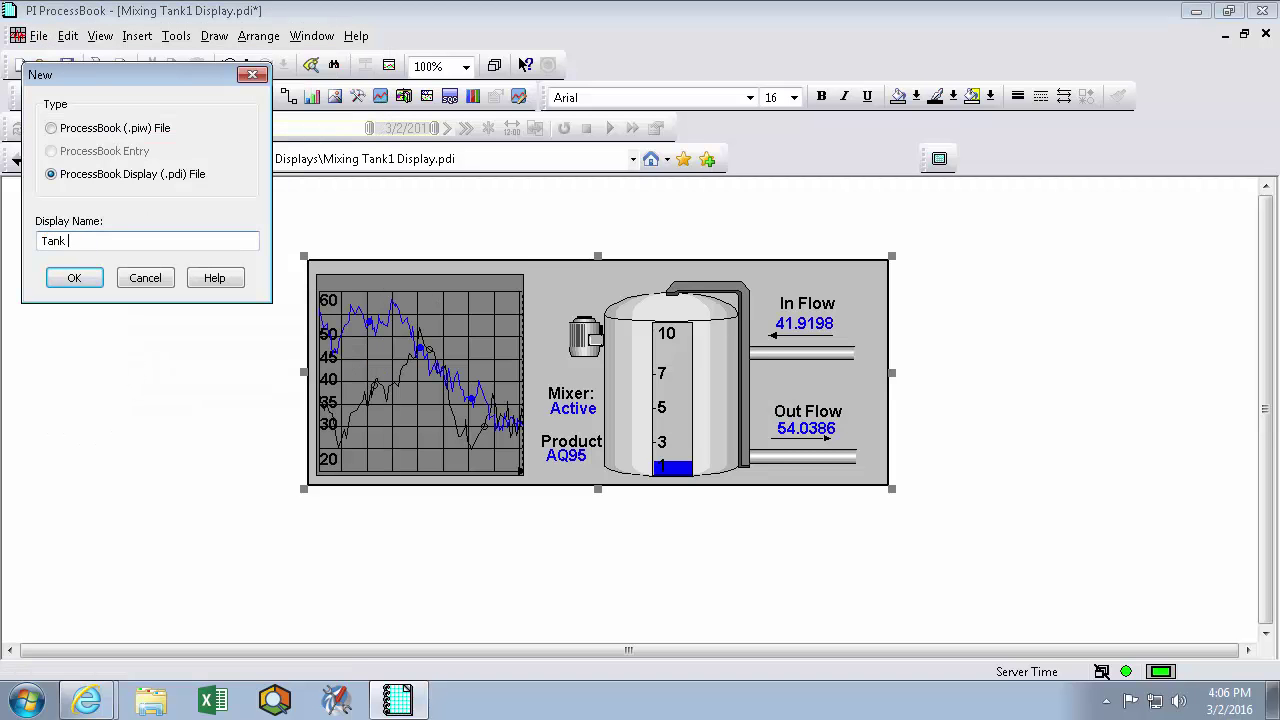
pyautogui.write('Overview Display')
pyautogui.press('Return')
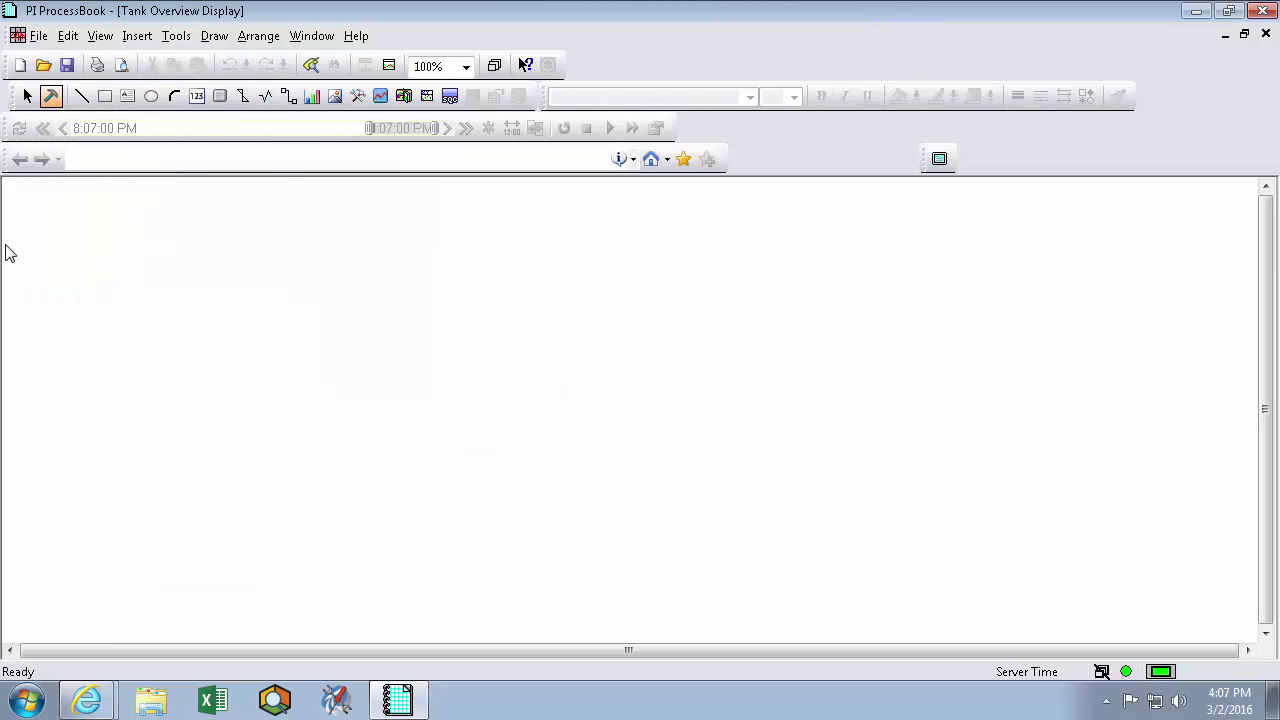
# Step: Dock the AF Browser and AF Property panes and drop a Mixing Tank1 tank symbol on the display
pyautogui.click(101, 36)
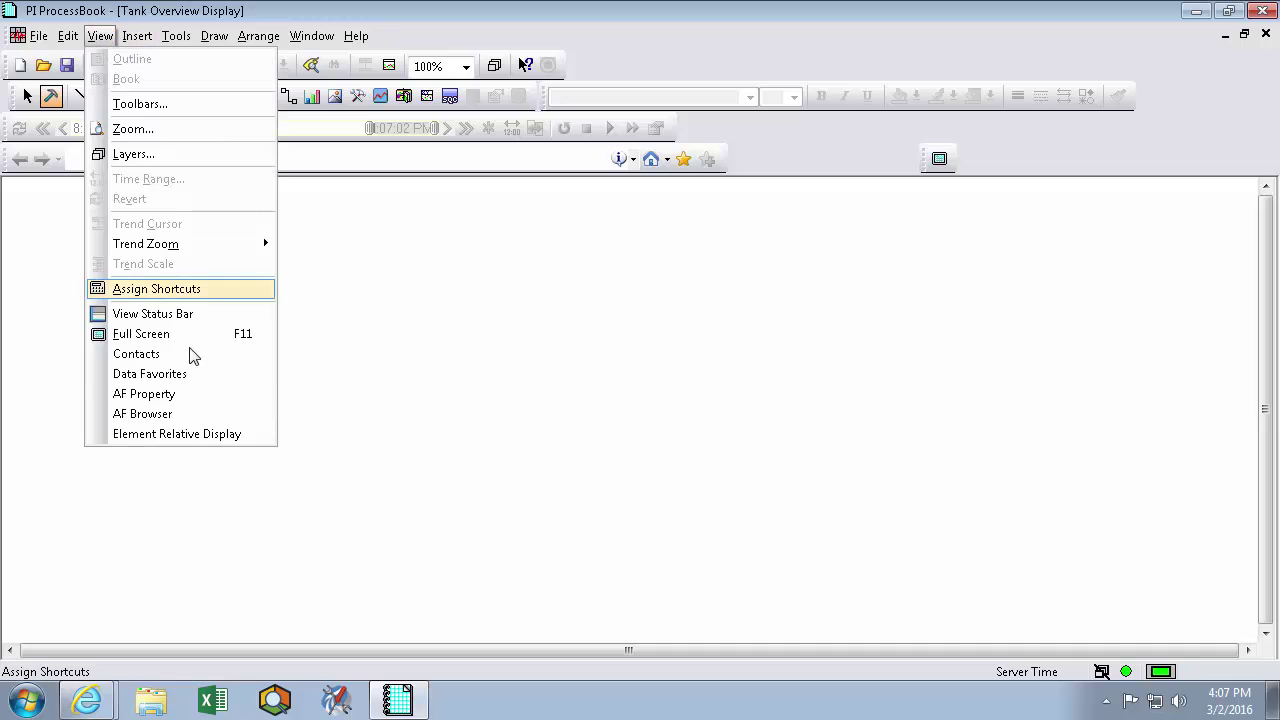
pyautogui.click(163, 414)
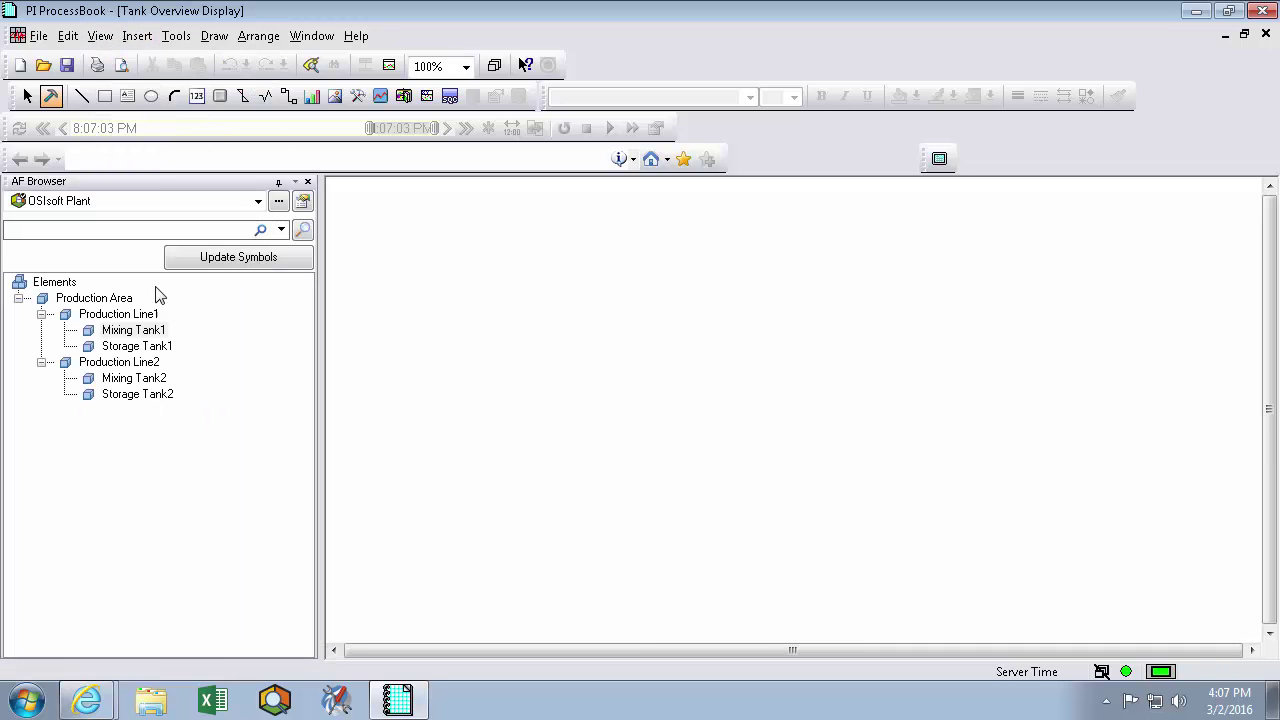
pyautogui.click(101, 36)
pyautogui.click(161, 397)
pyautogui.moveTo(190, 212); pyautogui.dragTo(197, 424)
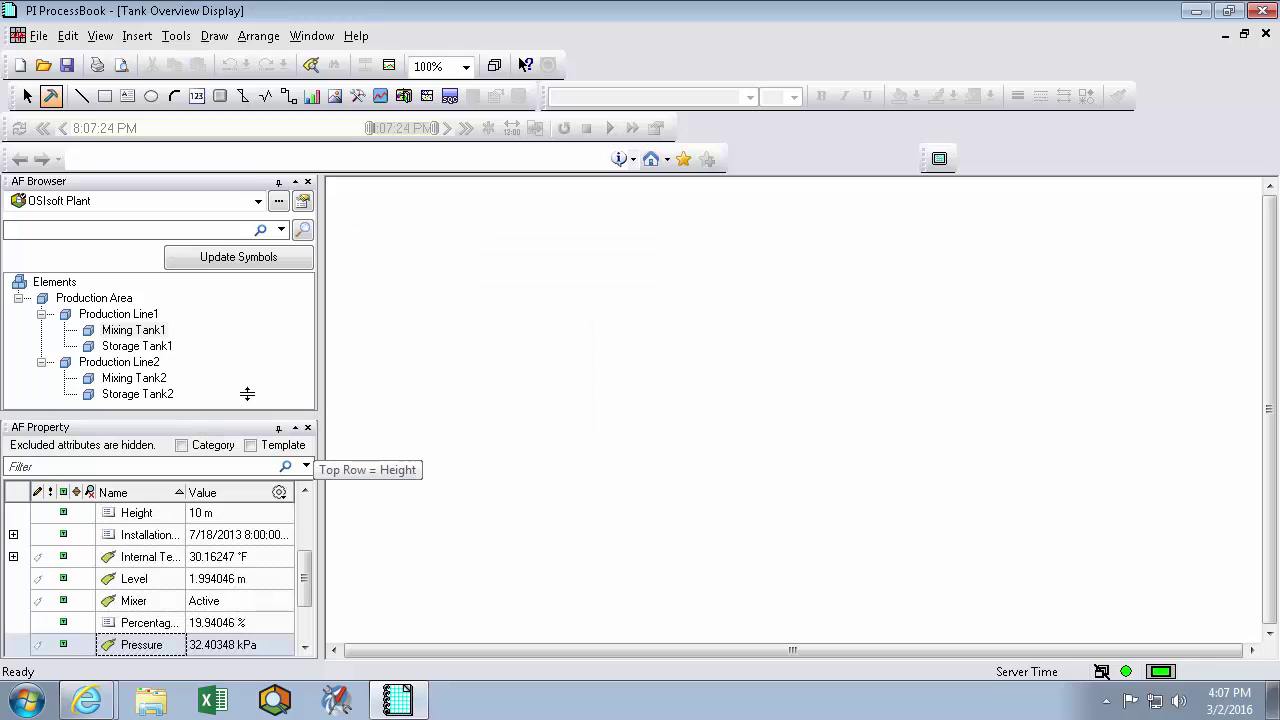
pyautogui.moveTo(135, 340); pyautogui.dragTo(463, 253)
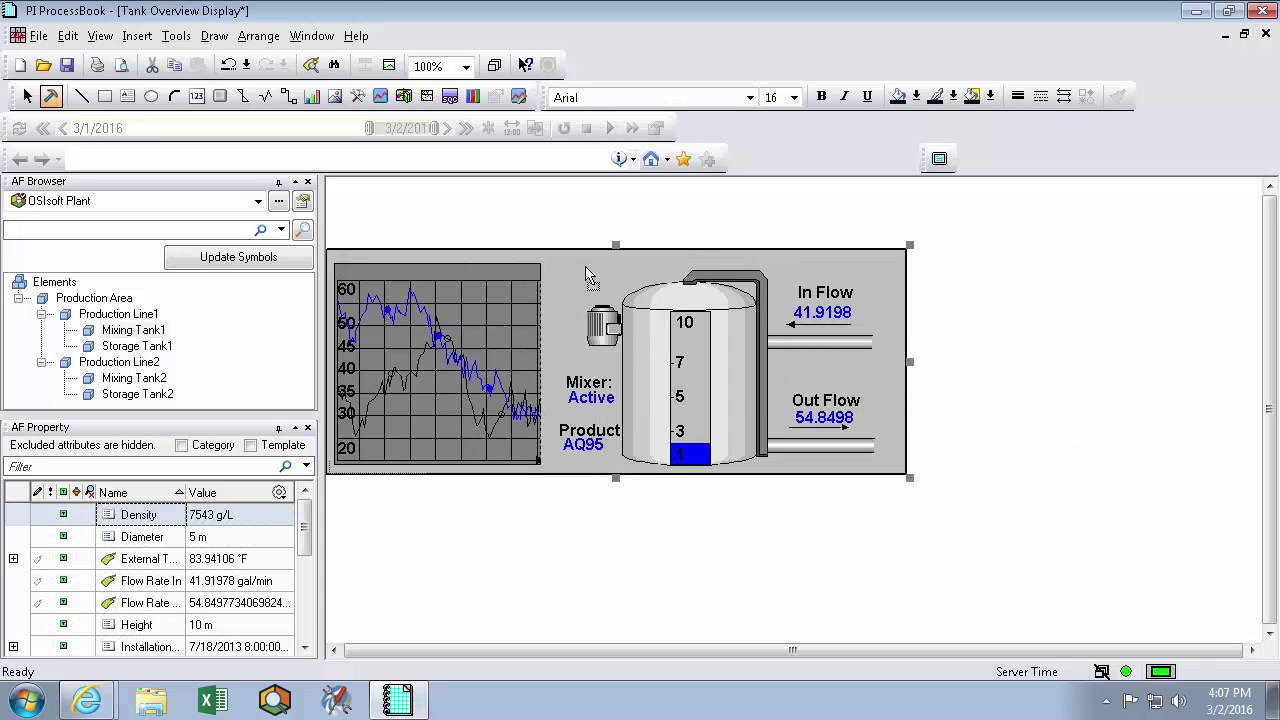
# Step: Nudge the Mixing Tank1 tank symbol up and to the right on the overview
pyautogui.moveTo(580, 282); pyautogui.dragTo(606, 269)
pyautogui.click(640, 500)
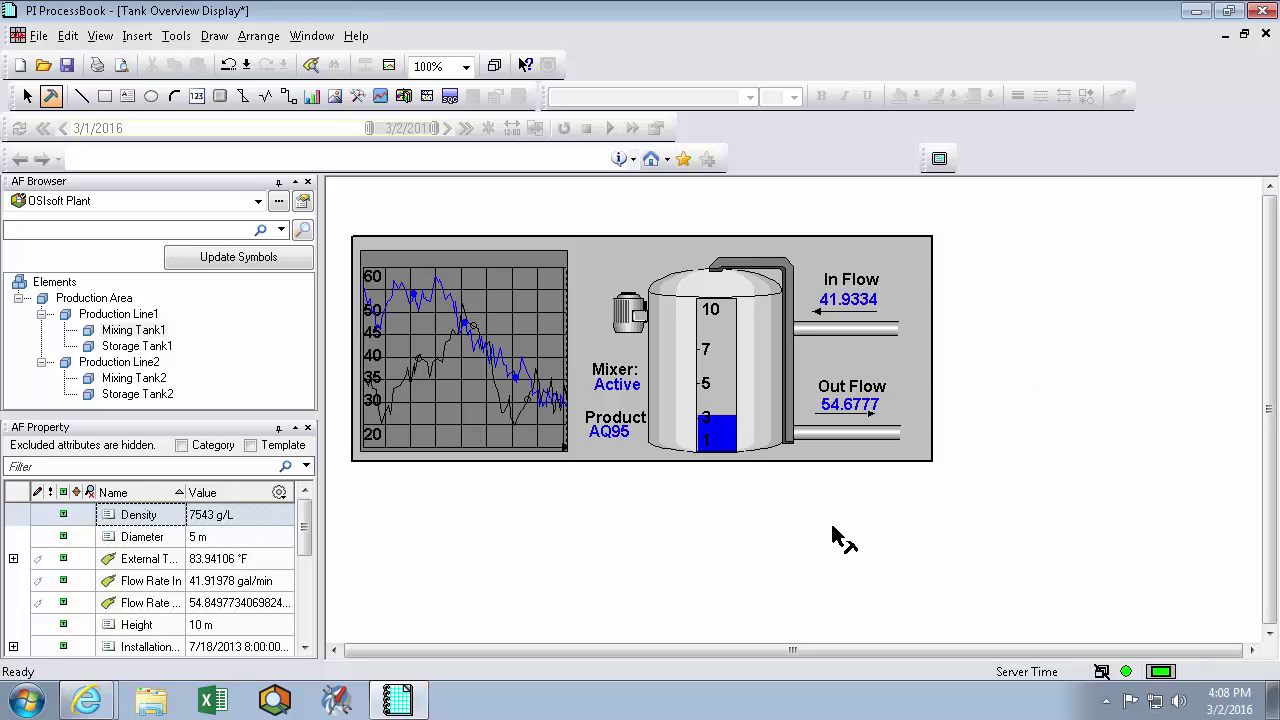
pyautogui.scroll(-2, 834, 540)
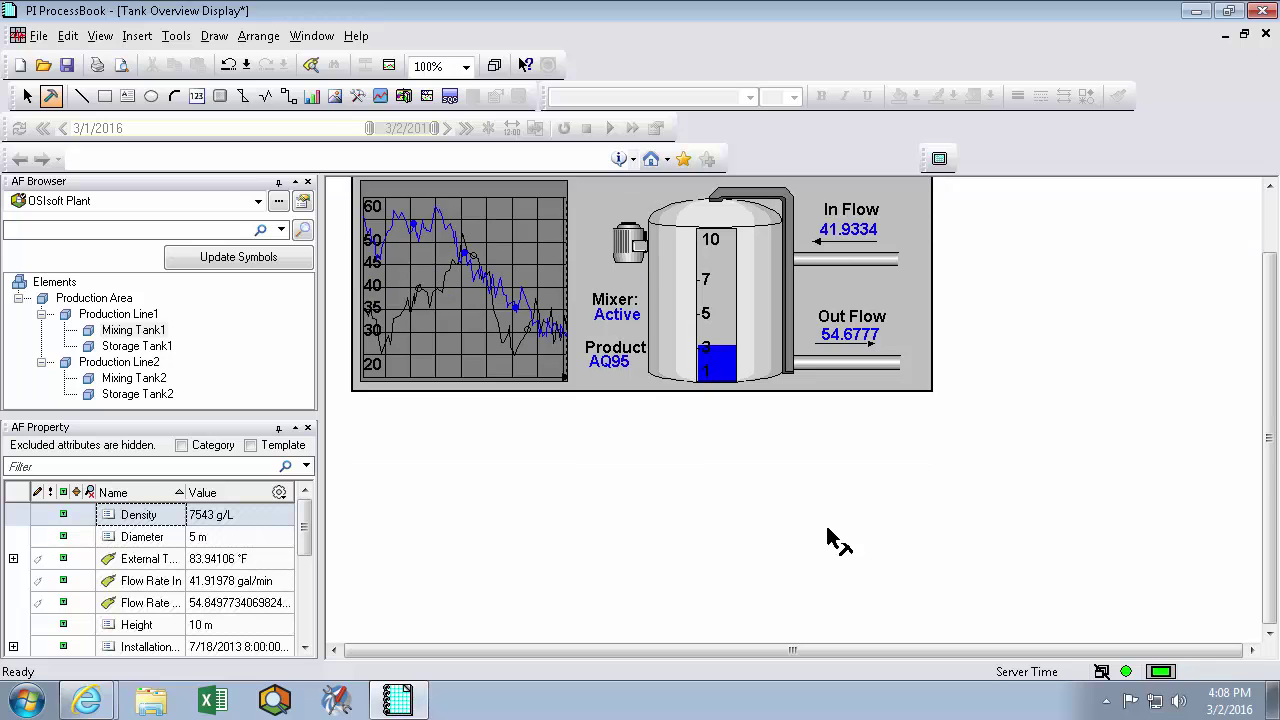
pyautogui.scroll(-4, 830, 538)
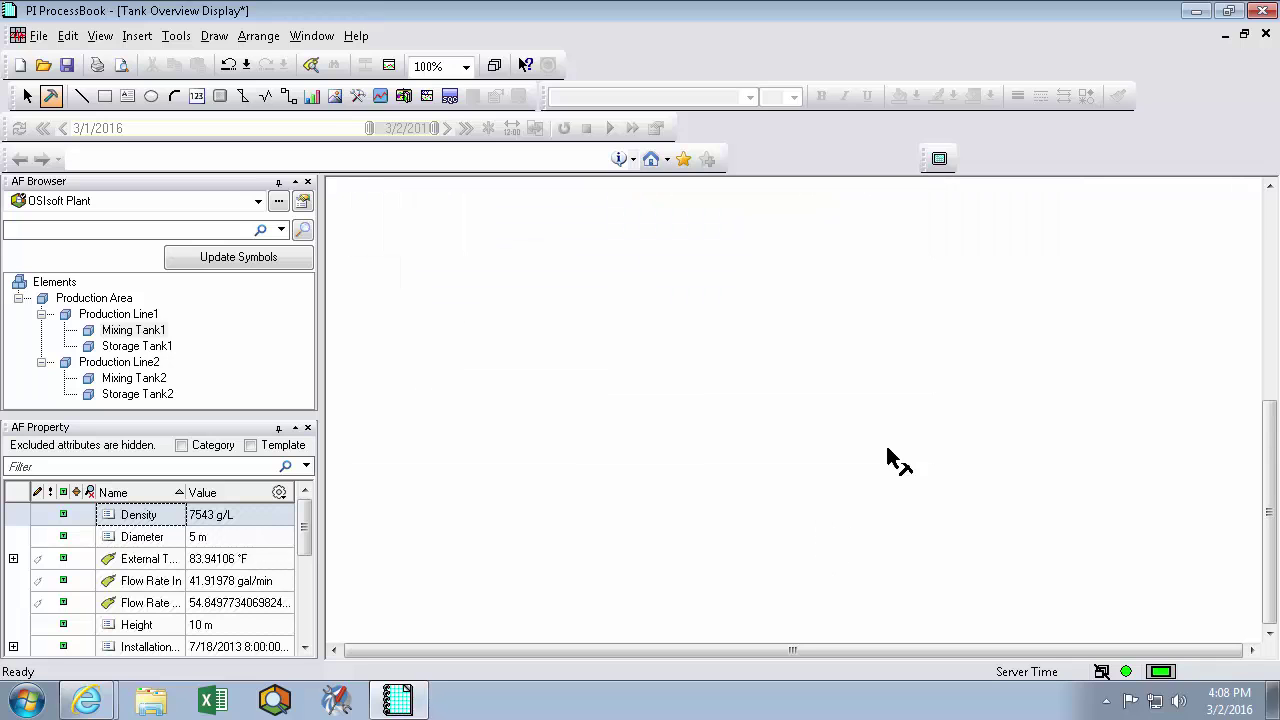
# Step: Use Locate on Mixing Tank1 in AF Browser to confirm its linked symbol, then select Storage Tank1
pyautogui.rightClick(160, 331)
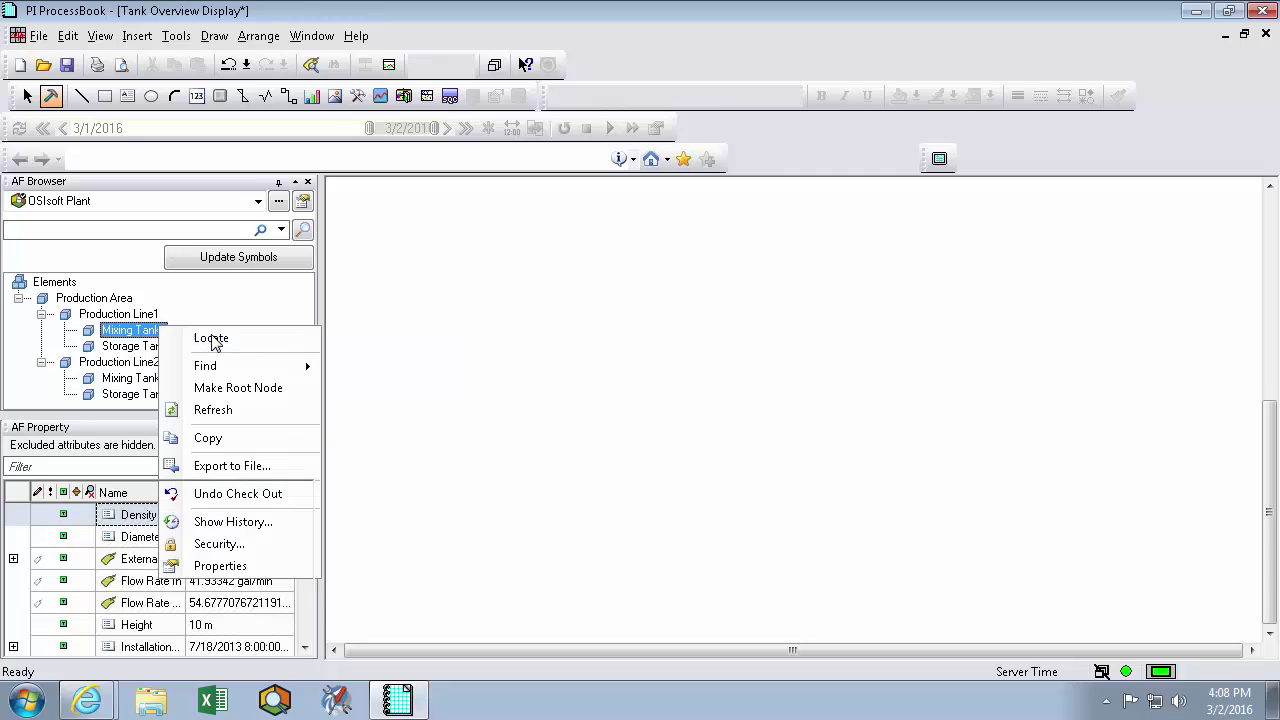
pyautogui.click(214, 340)
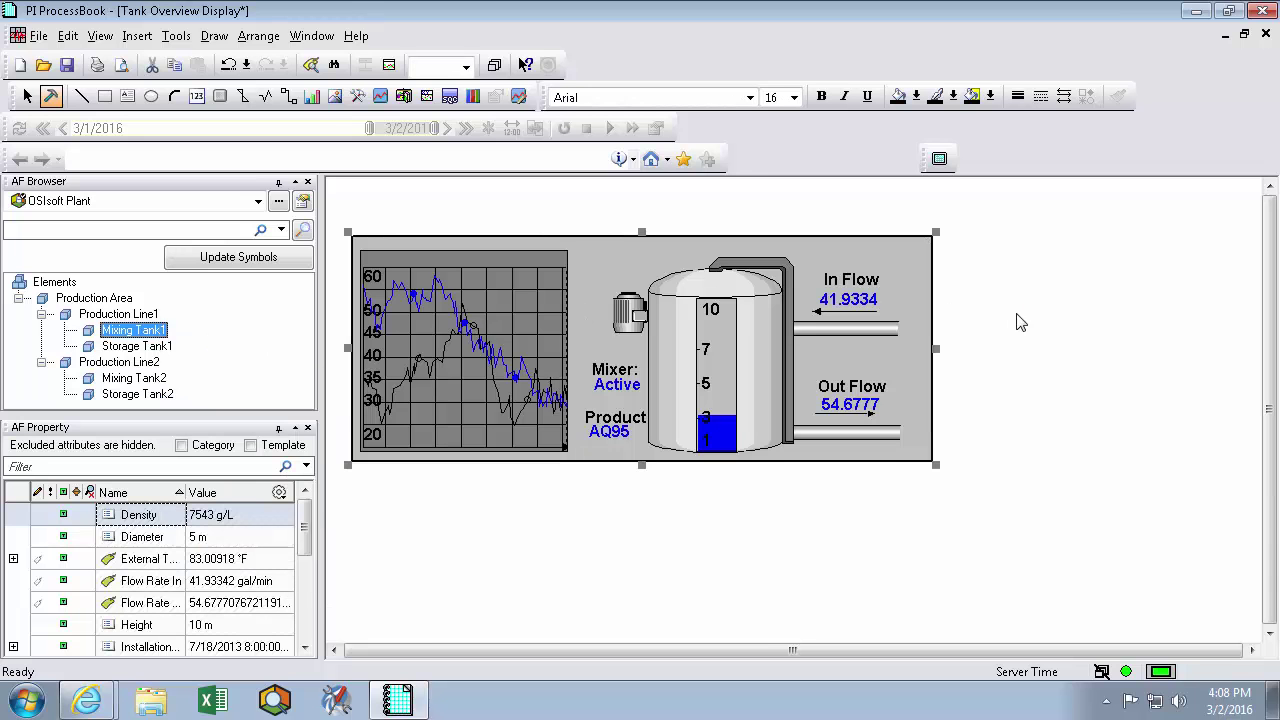
pyautogui.click(505, 511)
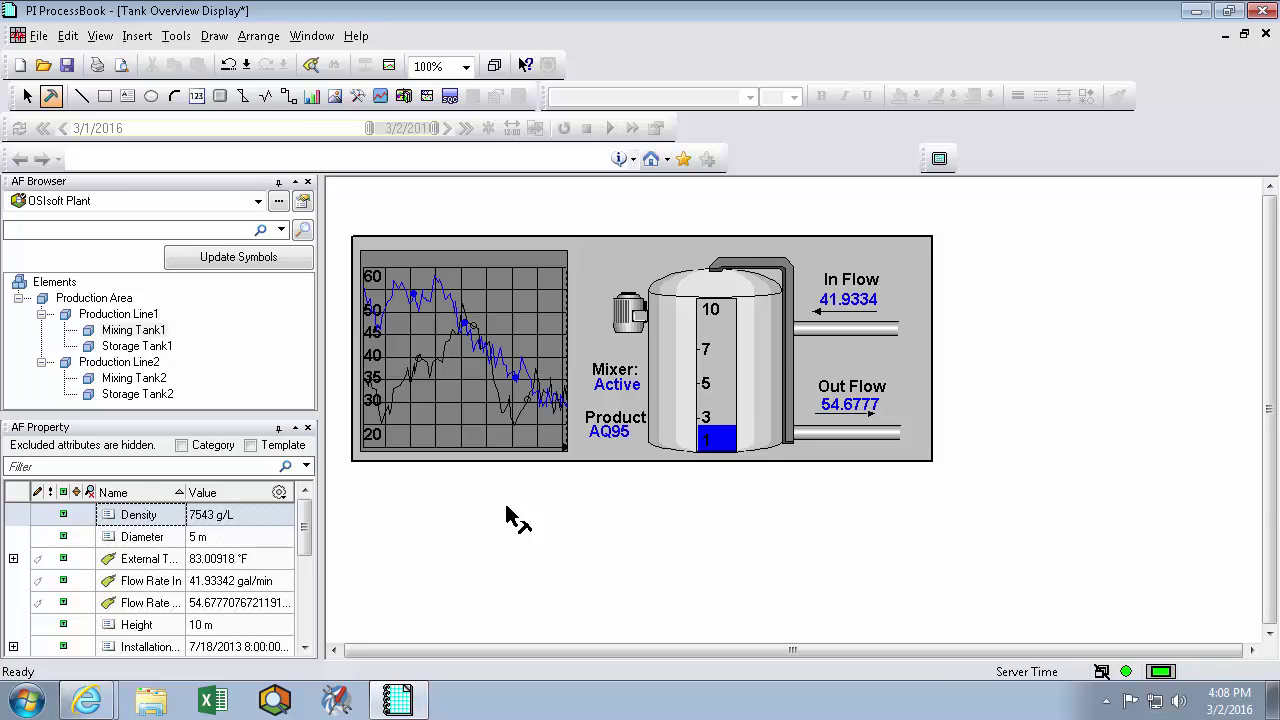
pyautogui.click(113, 347)
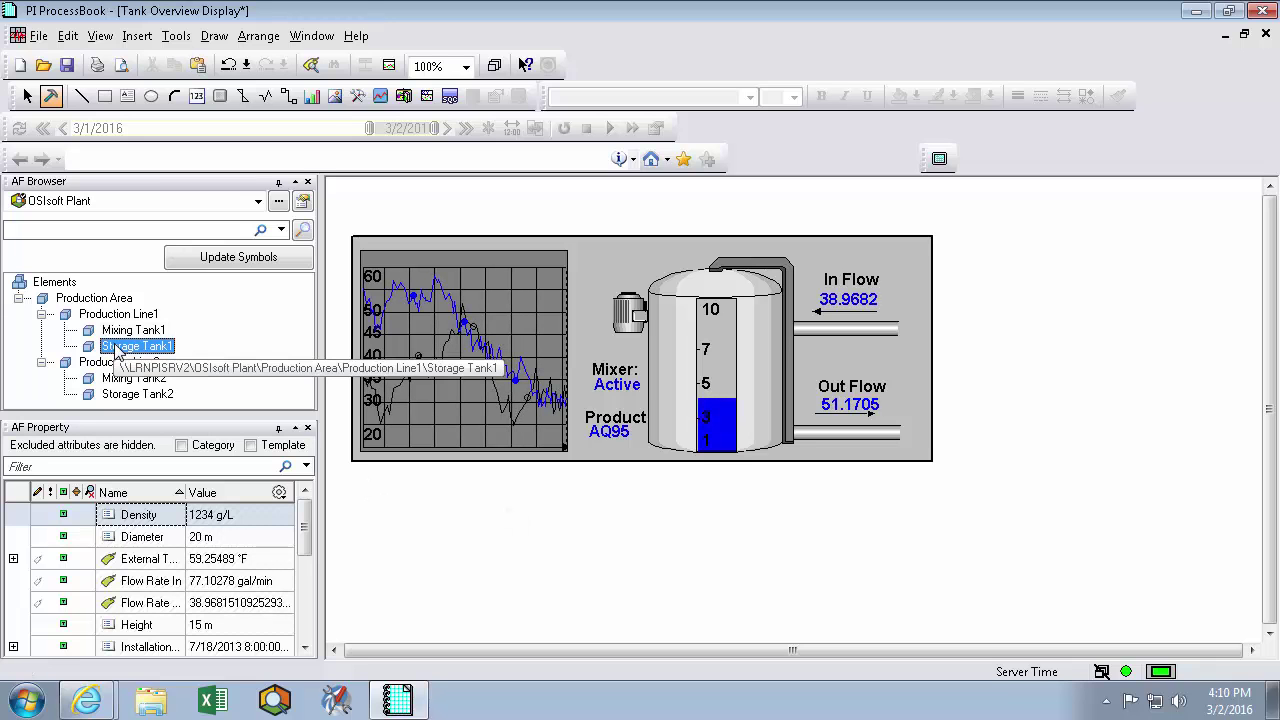
# Step: Add tank symbols for Storage Tank1, Mixing Tank2 and Storage Tank2 from AF Browser
pyautogui.moveTo(115, 345); pyautogui.dragTo(378, 498)
pyautogui.scroll(3, 378, 500)
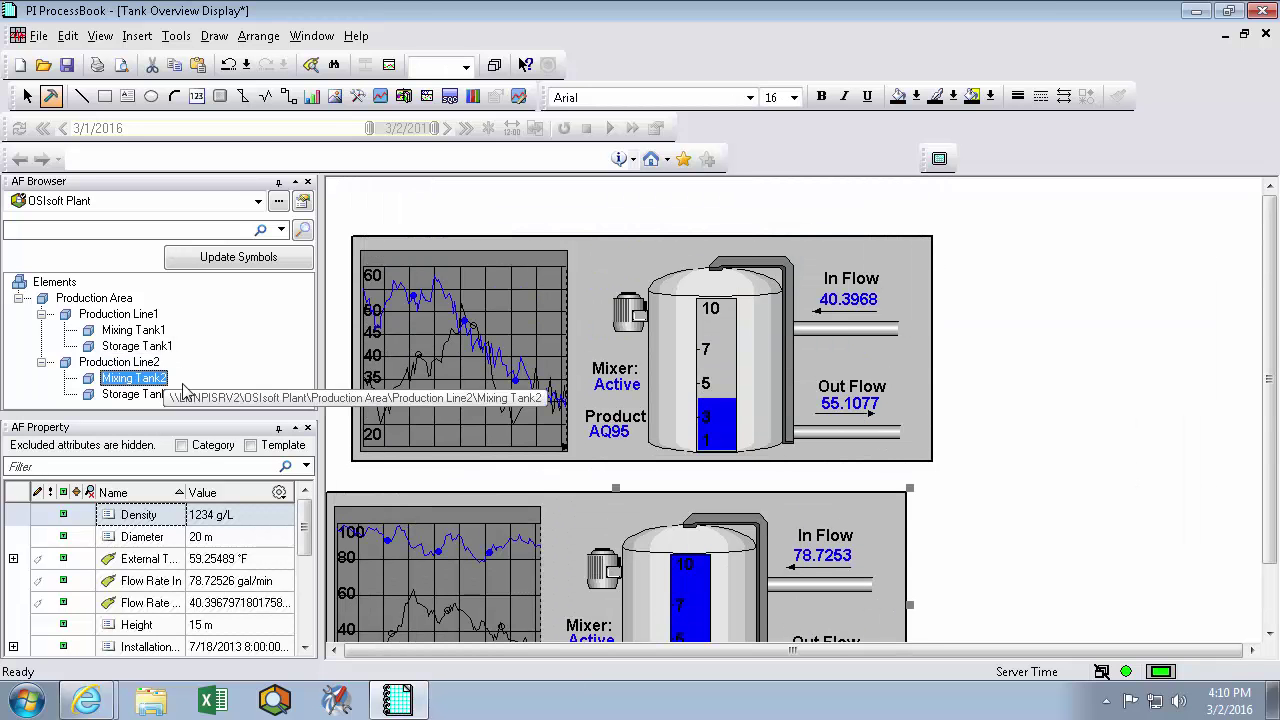
pyautogui.moveTo(1073, 292); pyautogui.dragTo(1073, 292)
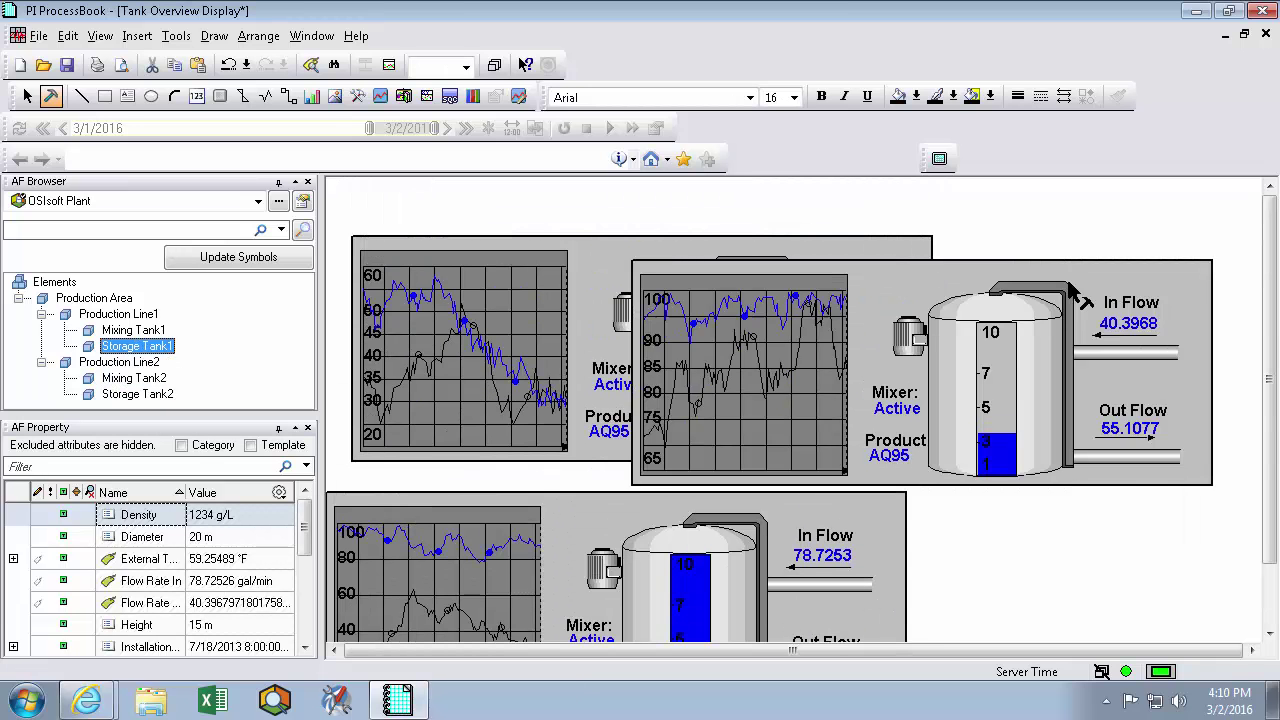
pyautogui.click(113, 395)
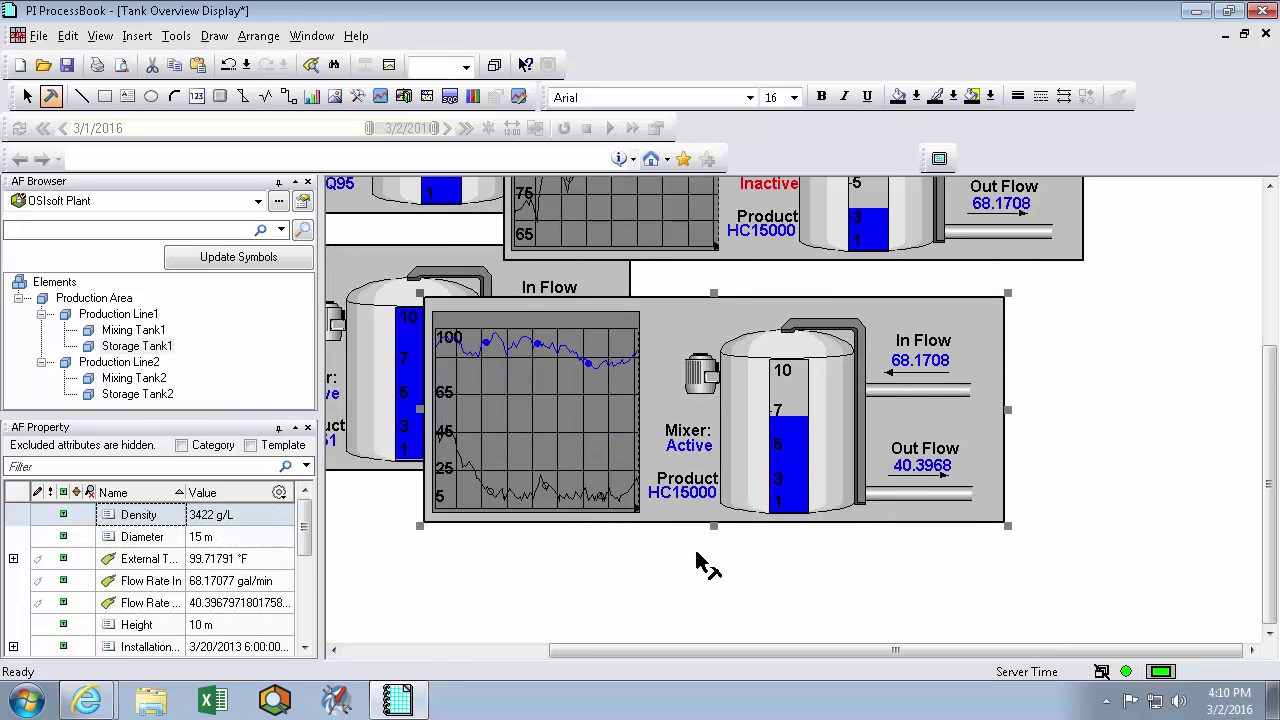
# Step: Close both AF panes and arrange the four tank symbols in a two-by-two grid
pyautogui.click(308, 182)
pyautogui.click(309, 182)
pyautogui.scroll(2, 791, 514)
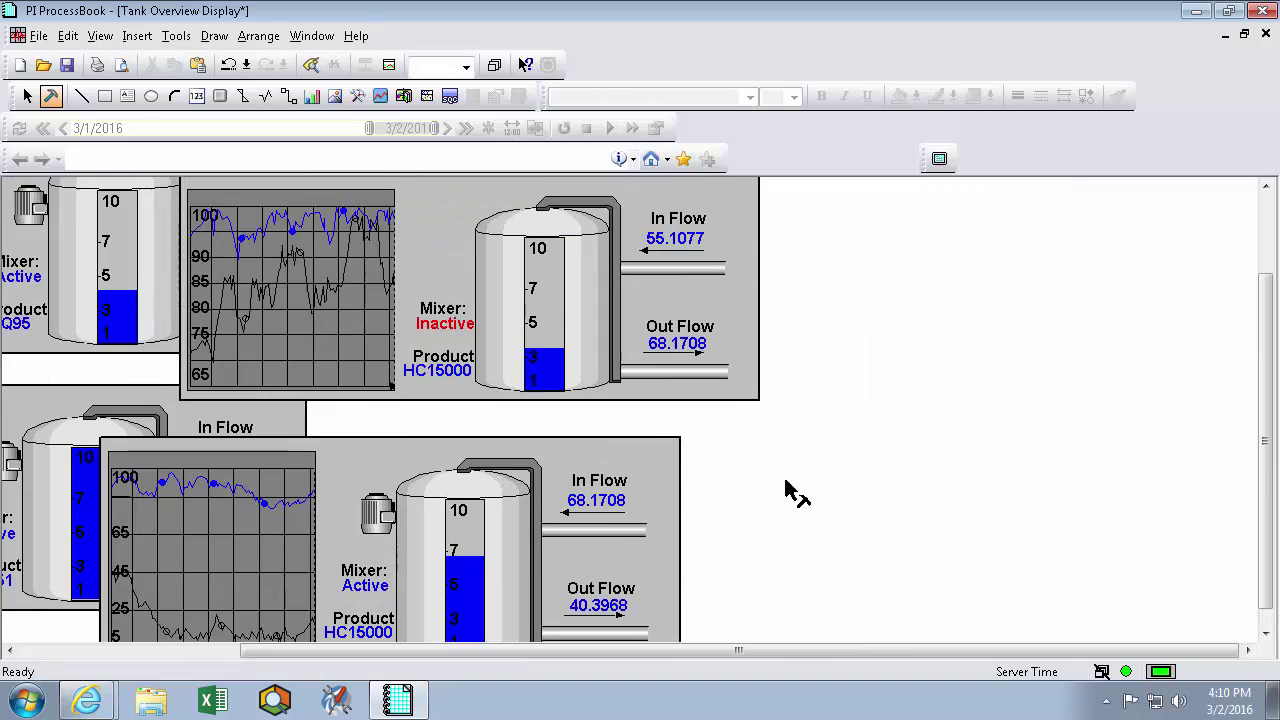
pyautogui.moveTo(777, 651); pyautogui.dragTo(371, 648)
pyautogui.scroll(1, 586, 357)
pyautogui.moveTo(586, 357); pyautogui.dragTo(779, 307)
pyautogui.moveTo(592, 548); pyautogui.dragTo(823, 487)
pyautogui.scroll(-1, 822, 487)
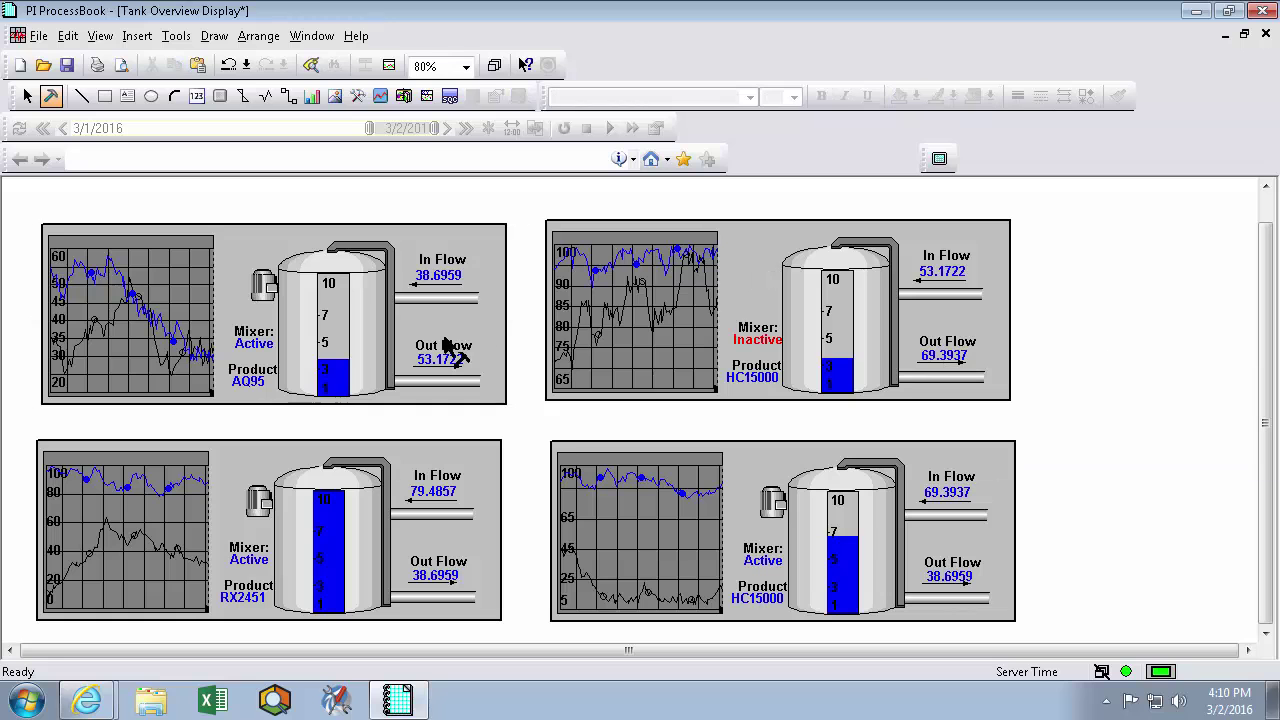
# Step: Add element-name AF labels above all four selected tank symbols
pyautogui.click(430, 320)
pyautogui.keyDown('shift'); pyautogui.click(700, 330); pyautogui.keyUp('shift')
pyautogui.keyDown('shift'); pyautogui.click(438, 507); pyautogui.keyUp('shift')
pyautogui.keyDown('shift'); pyautogui.click(772, 485); pyautogui.keyUp('shift')
pyautogui.rightClick(774, 482)
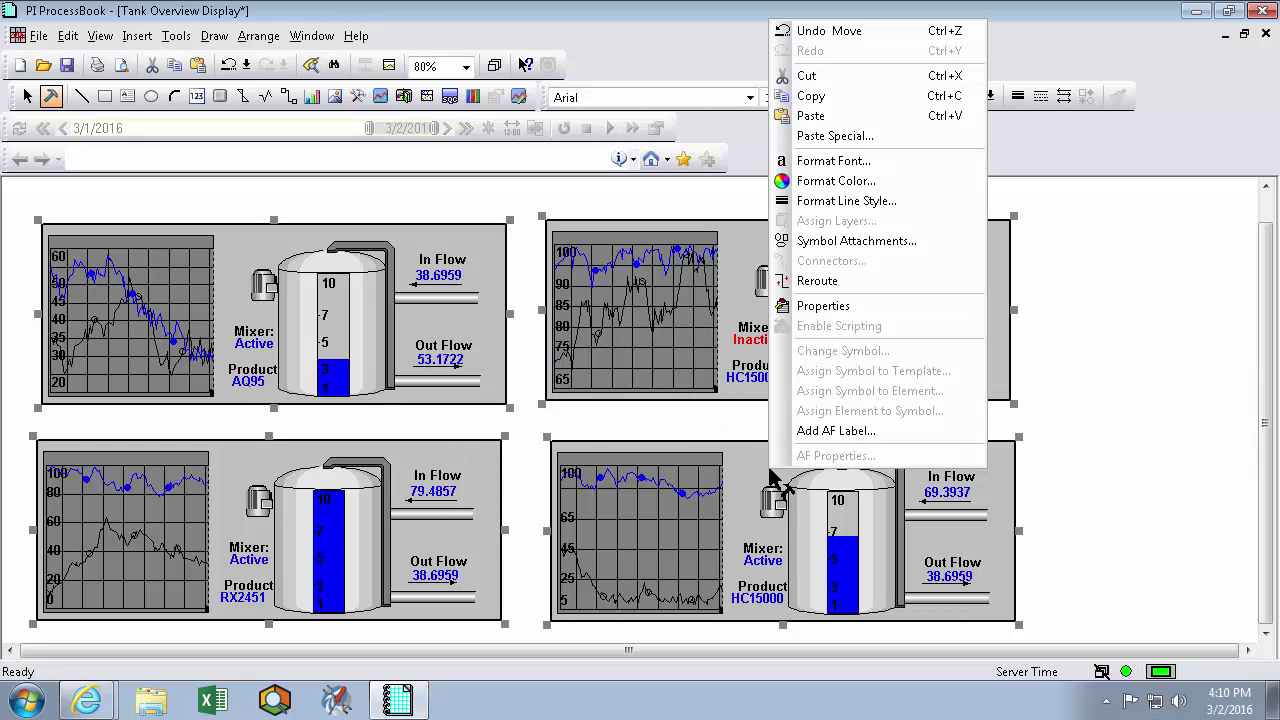
pyautogui.click(940, 430)
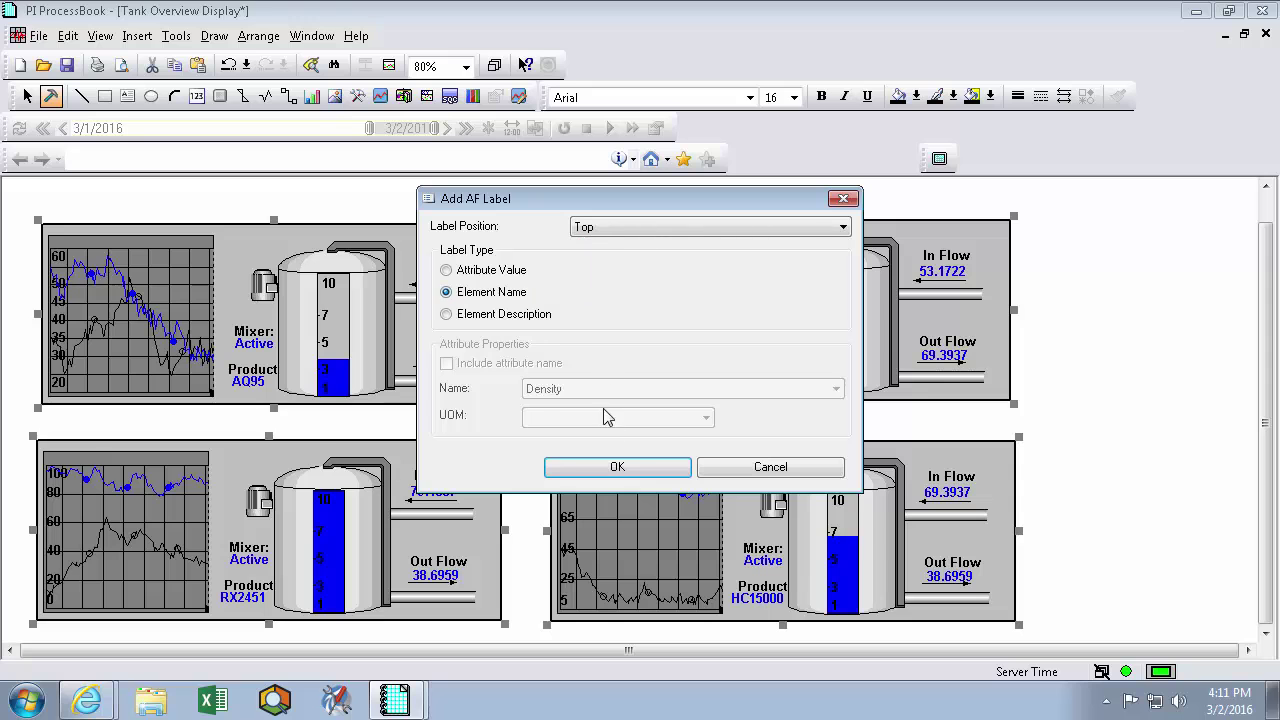
pyautogui.click(604, 469)
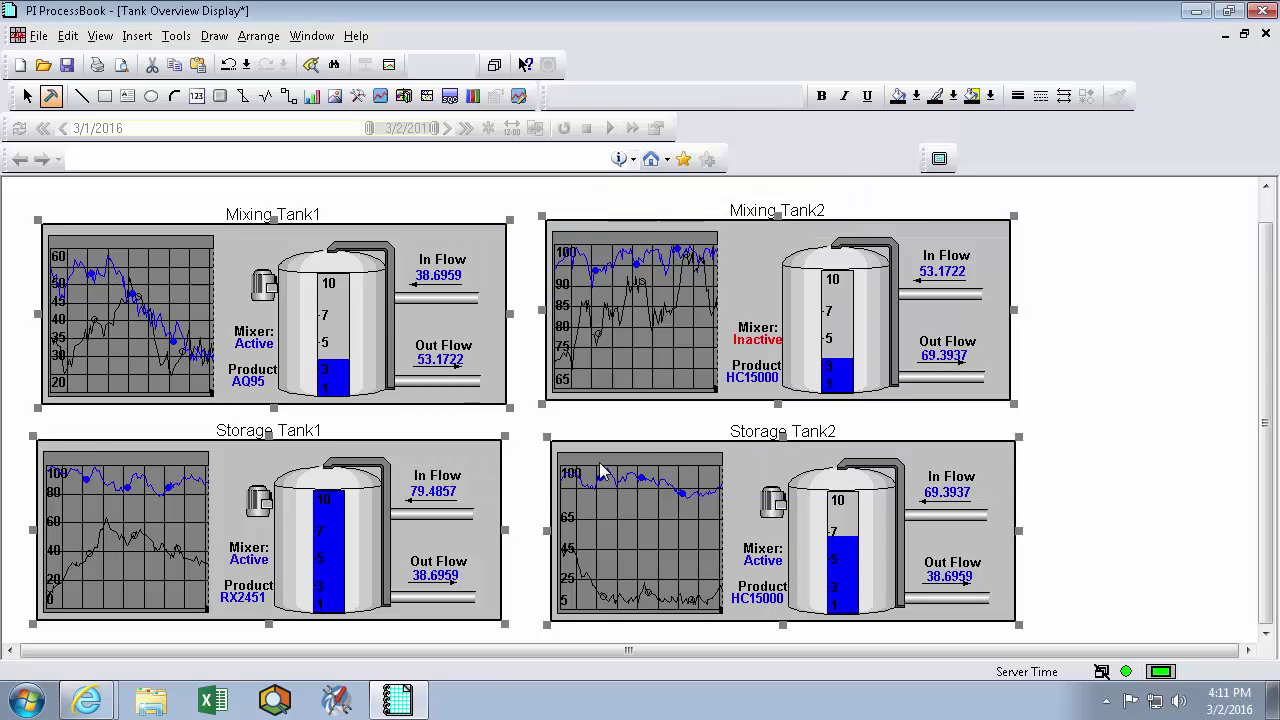
# Step: Make the four tank labels bold and shift them to their panels' left edges
pyautogui.click(771, 434)
pyautogui.keyDown('shift'); pyautogui.click(320, 430); pyautogui.keyUp('shift')
pyautogui.keyDown('shift'); pyautogui.click(288, 215); pyautogui.keyUp('shift')
pyautogui.keyDown('shift'); pyautogui.click(750, 212); pyautogui.keyUp('shift')
pyautogui.click(821, 97)
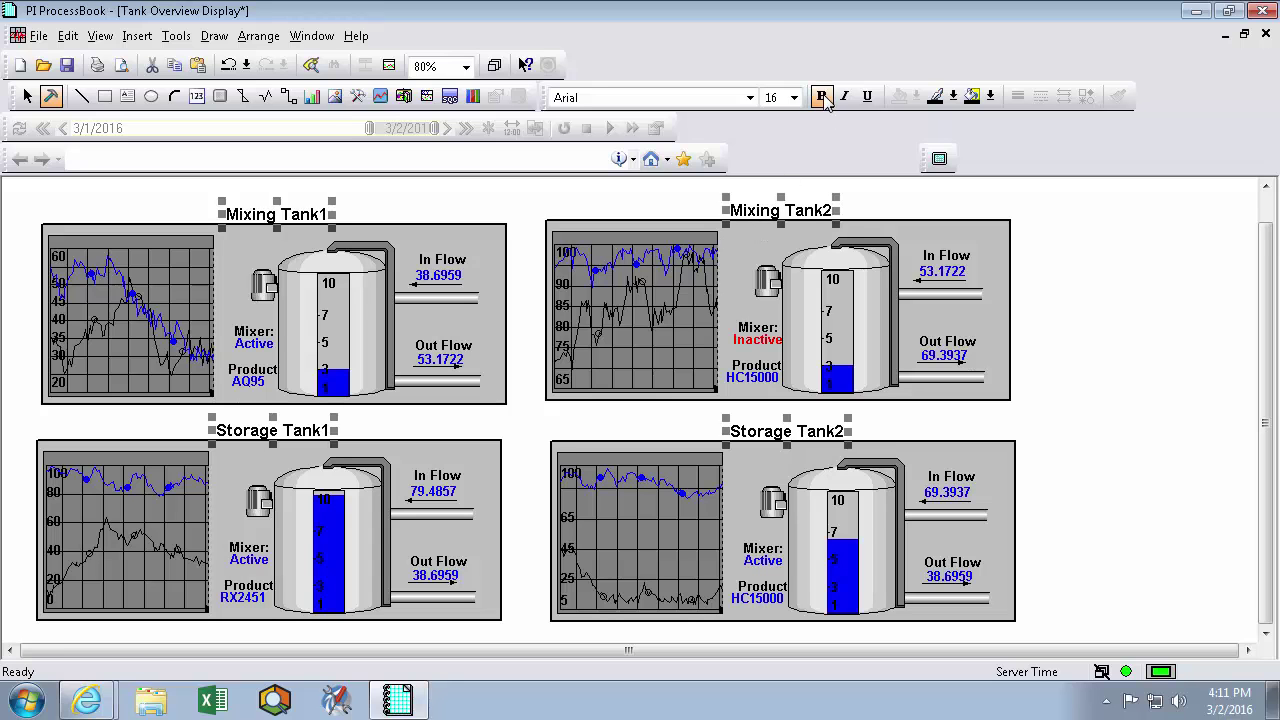
pyautogui.moveTo(757, 228); pyautogui.dragTo(576, 224)
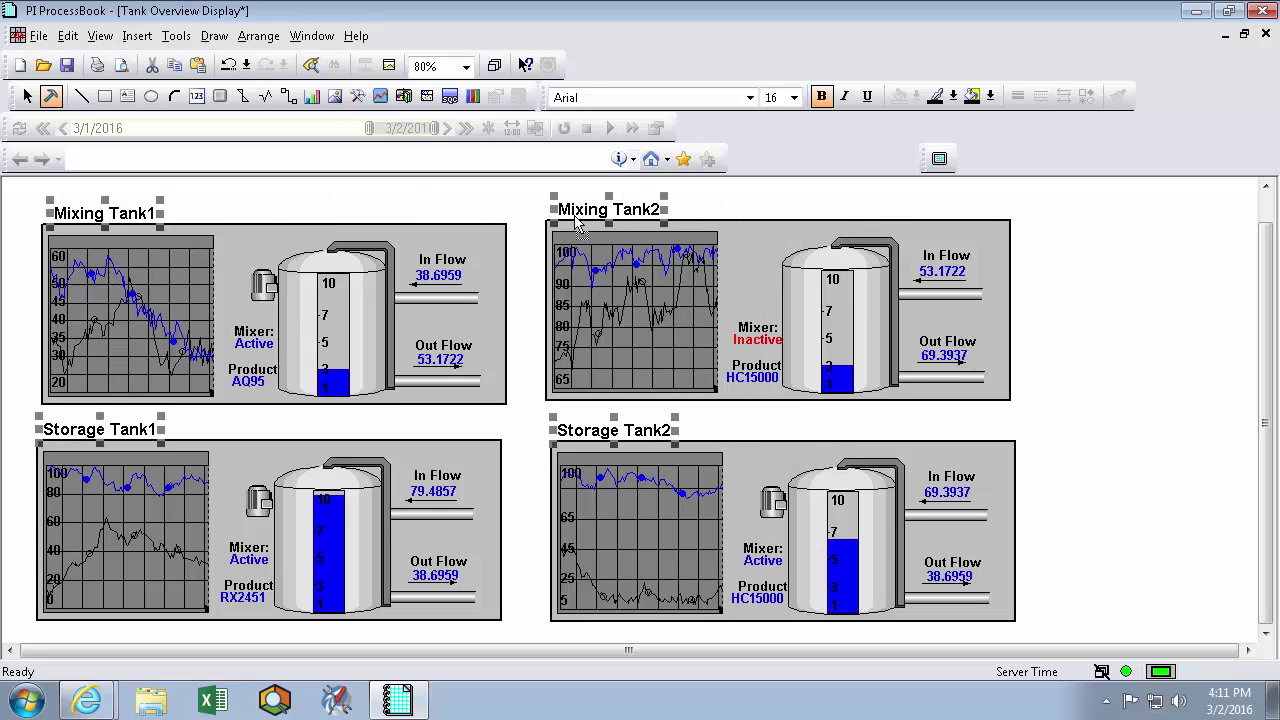
pyautogui.click(858, 215)
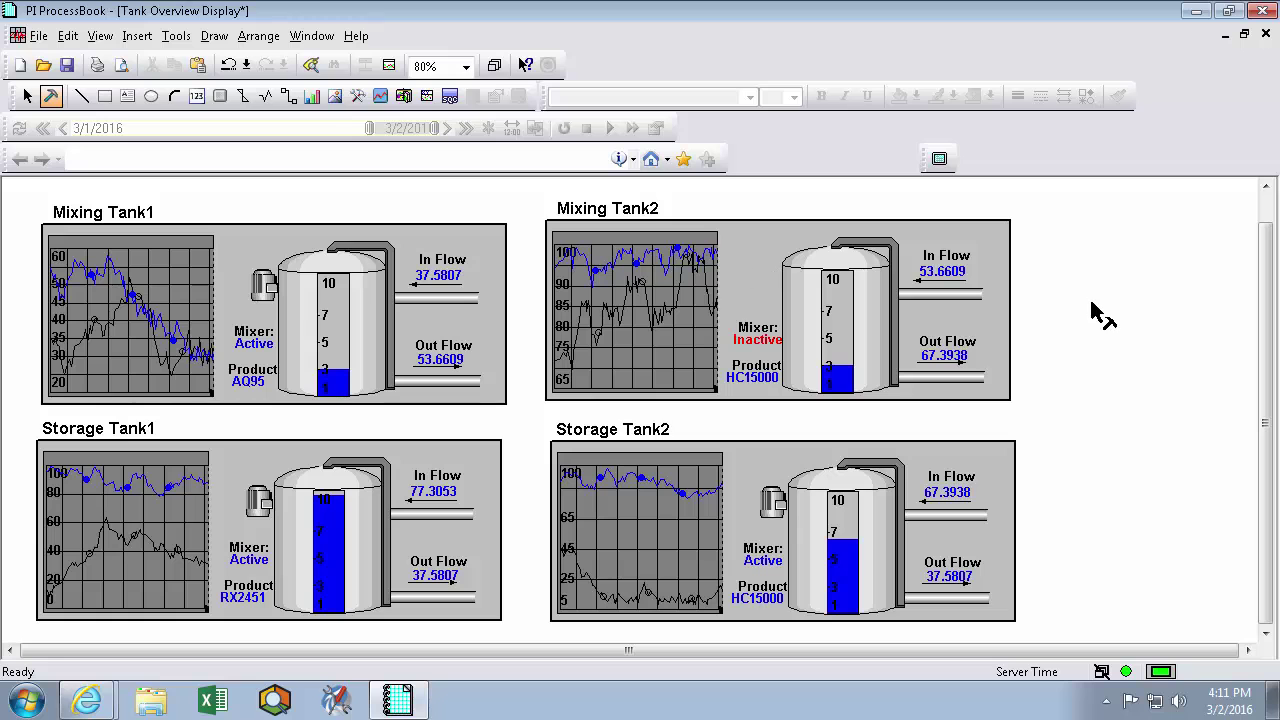
pyautogui.moveTo(766, 343)
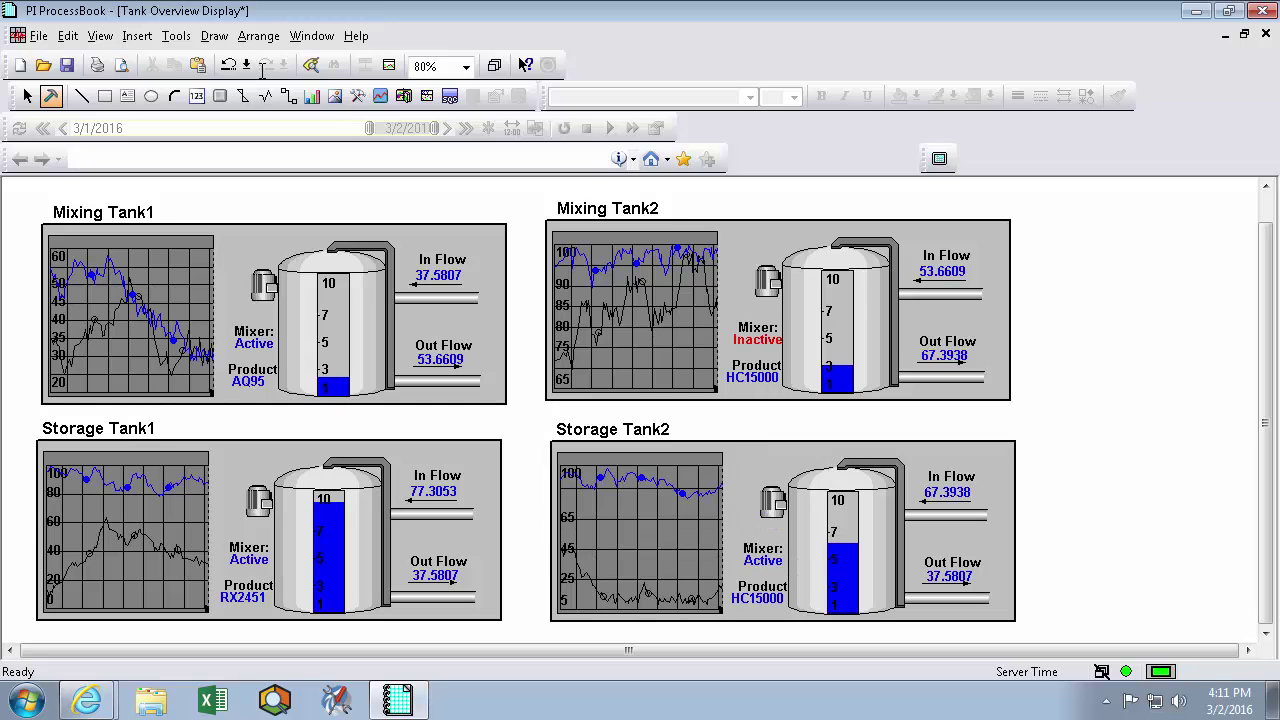
# Step: Show the Data Favorites pane from the View menu and start a tag search
pyautogui.click(100, 36)
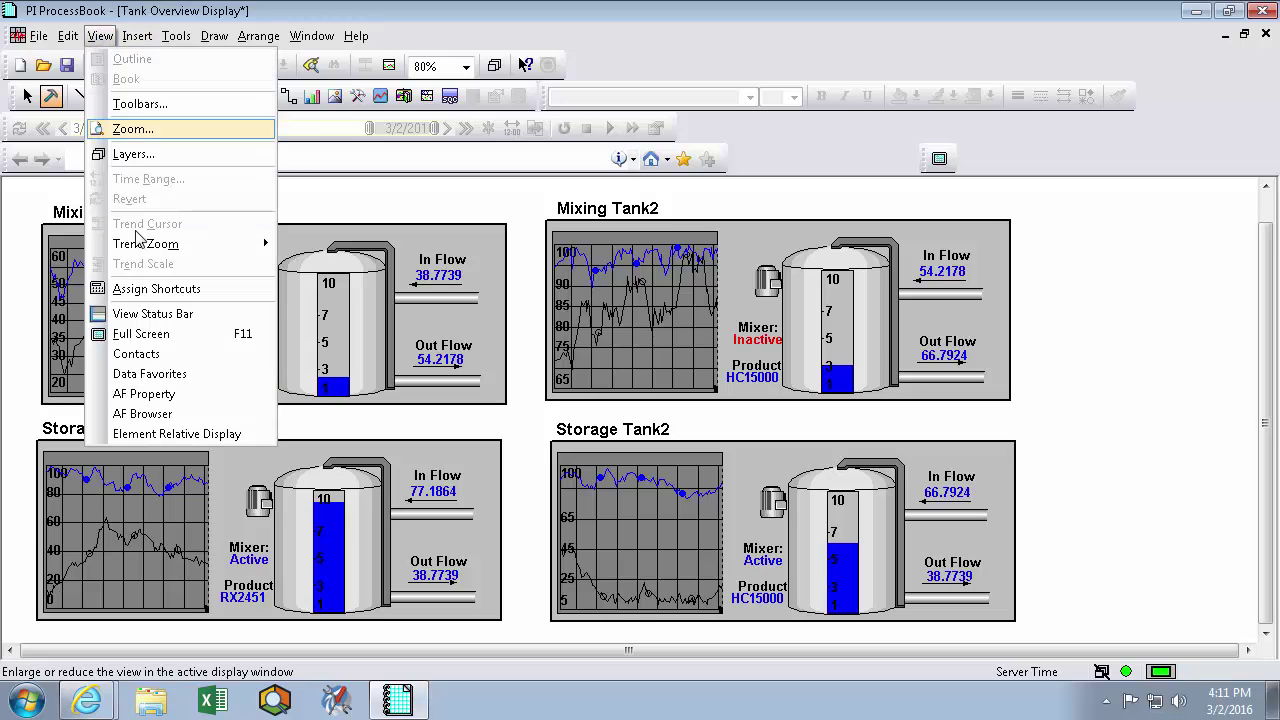
pyautogui.click(155, 375)
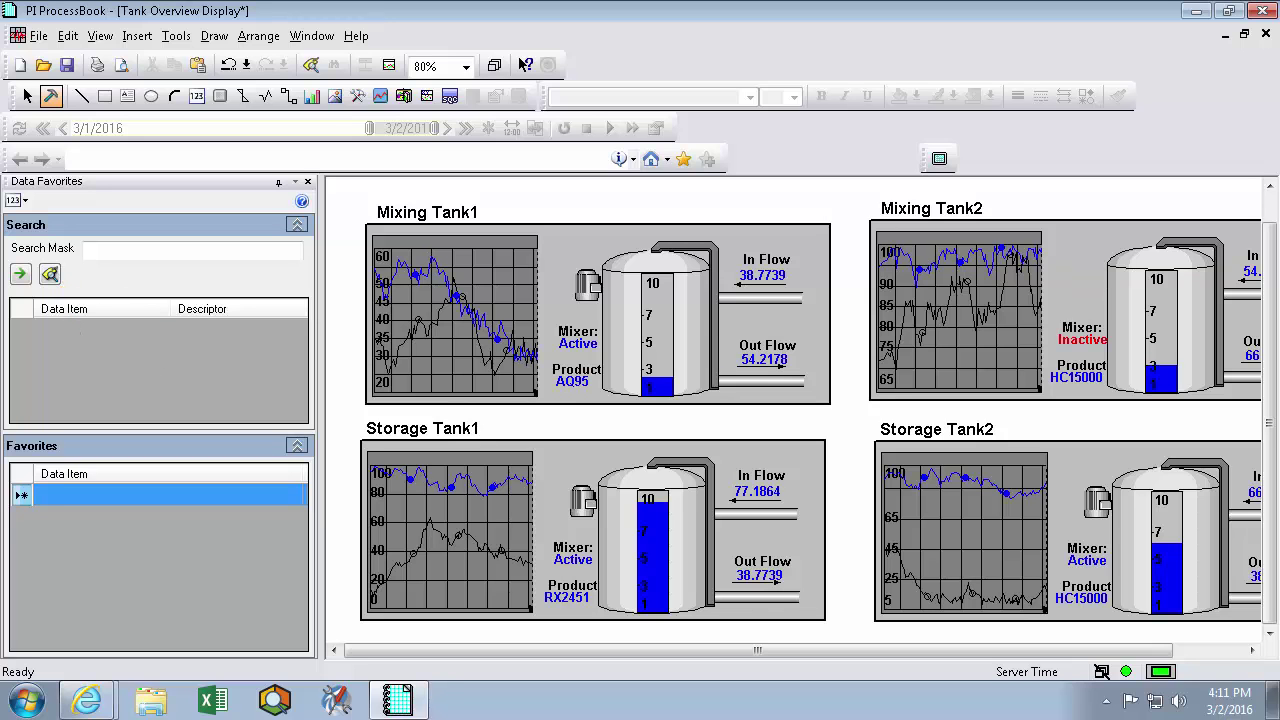
pyautogui.click(51, 277)
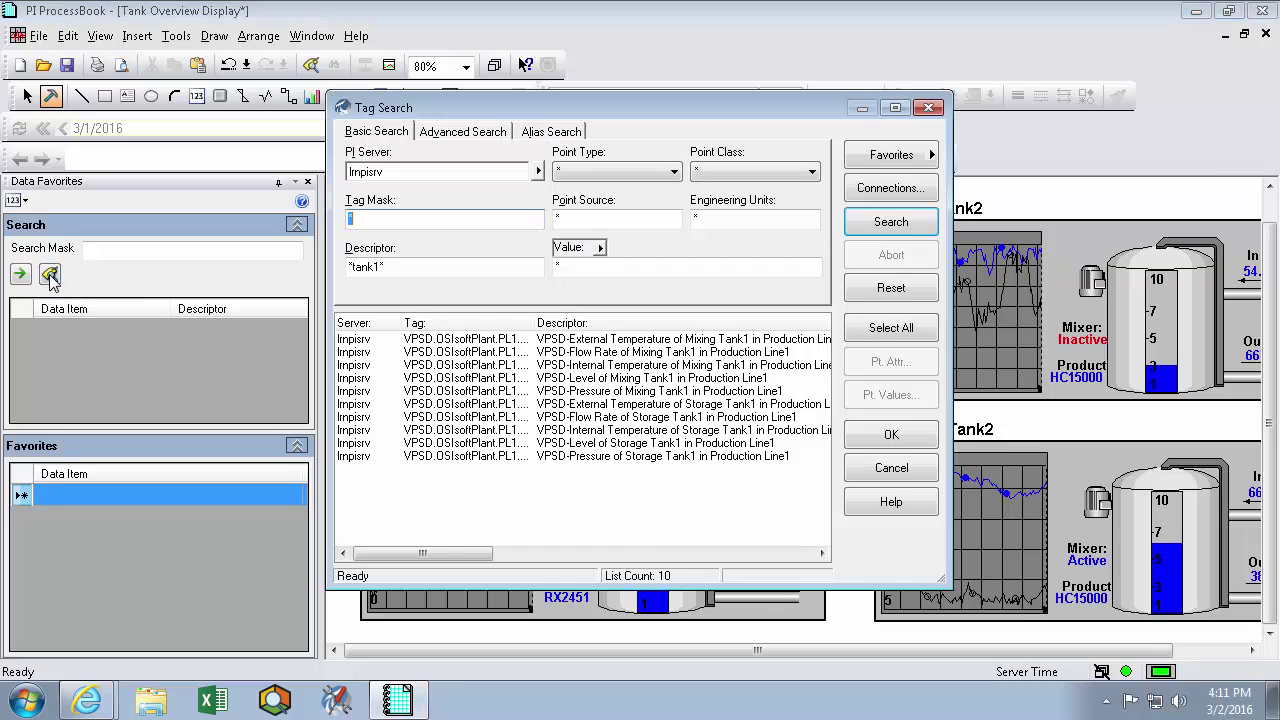
# Step: Search tags by Descriptor *tank1* and load all ten results into the search list
pyautogui.click(392, 266)
pyautogui.moveTo(392, 266); pyautogui.dragTo(348, 267)
pyautogui.click(404, 266)
pyautogui.click(889, 221)
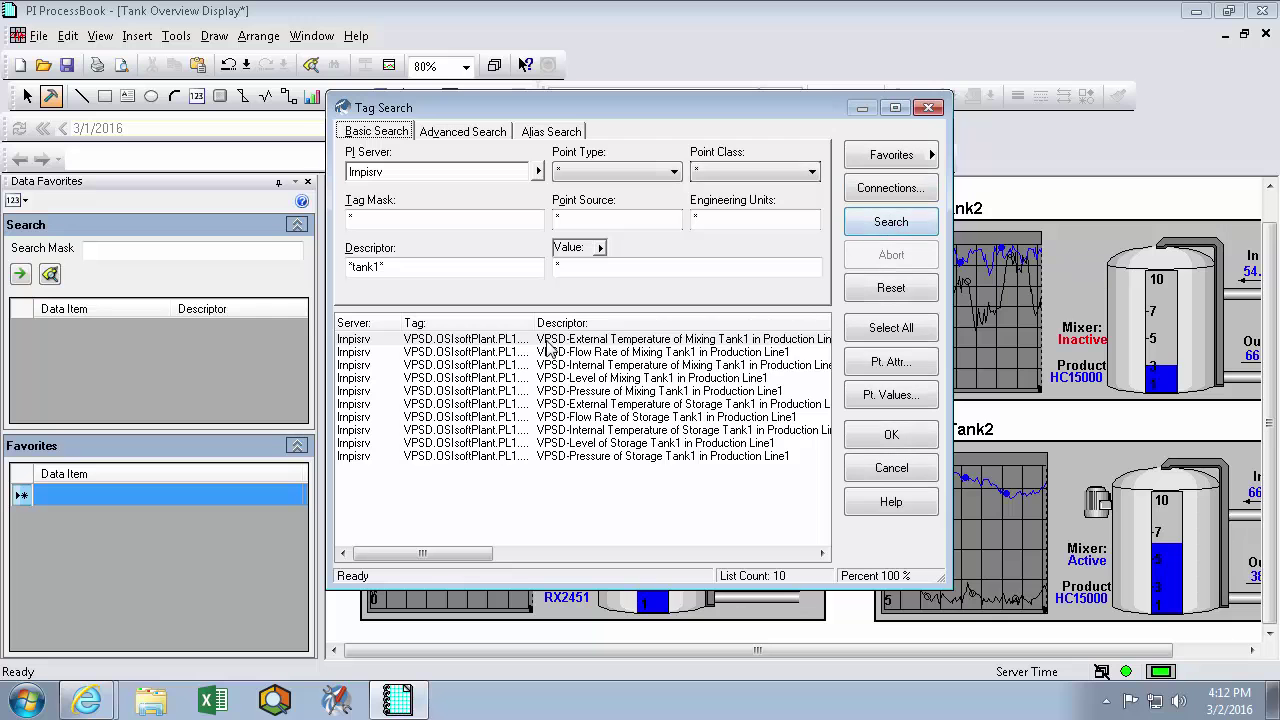
pyautogui.click(710, 341)
pyautogui.keyDown('shift'); pyautogui.click(480, 456); pyautogui.keyUp('shift')
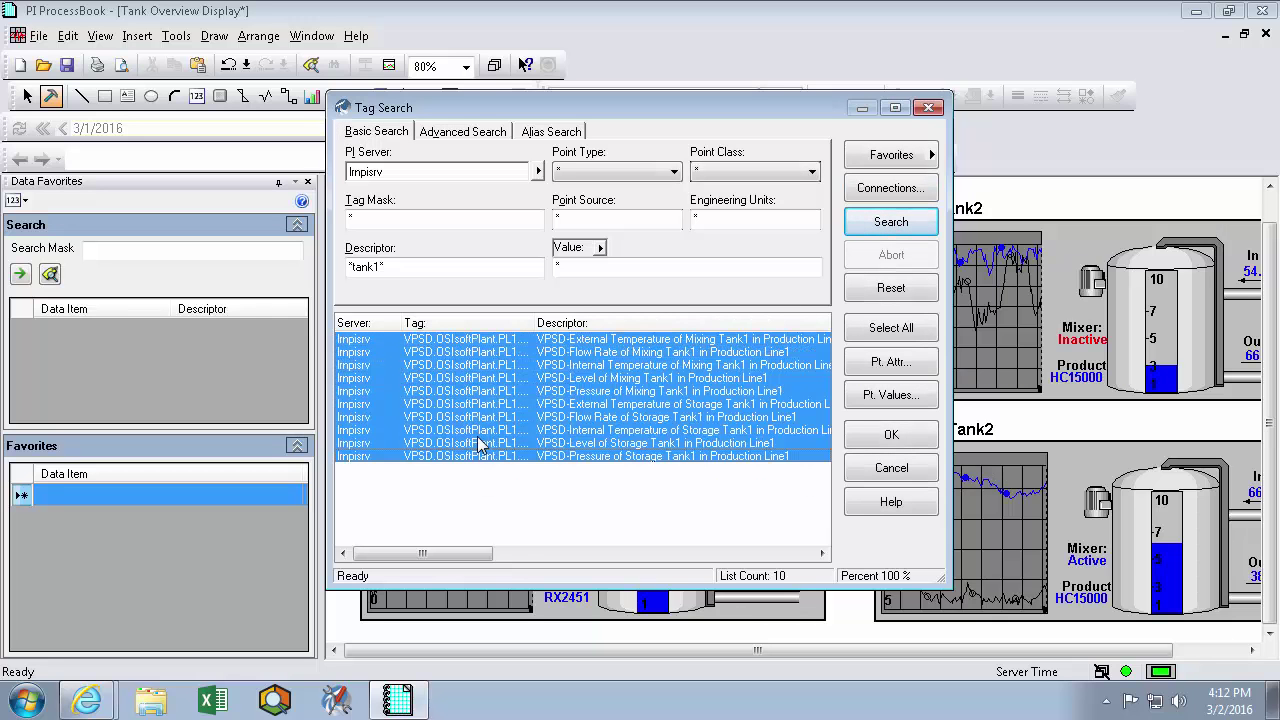
pyautogui.moveTo(482, 557); pyautogui.dragTo(545, 556)
pyautogui.click(887, 440)
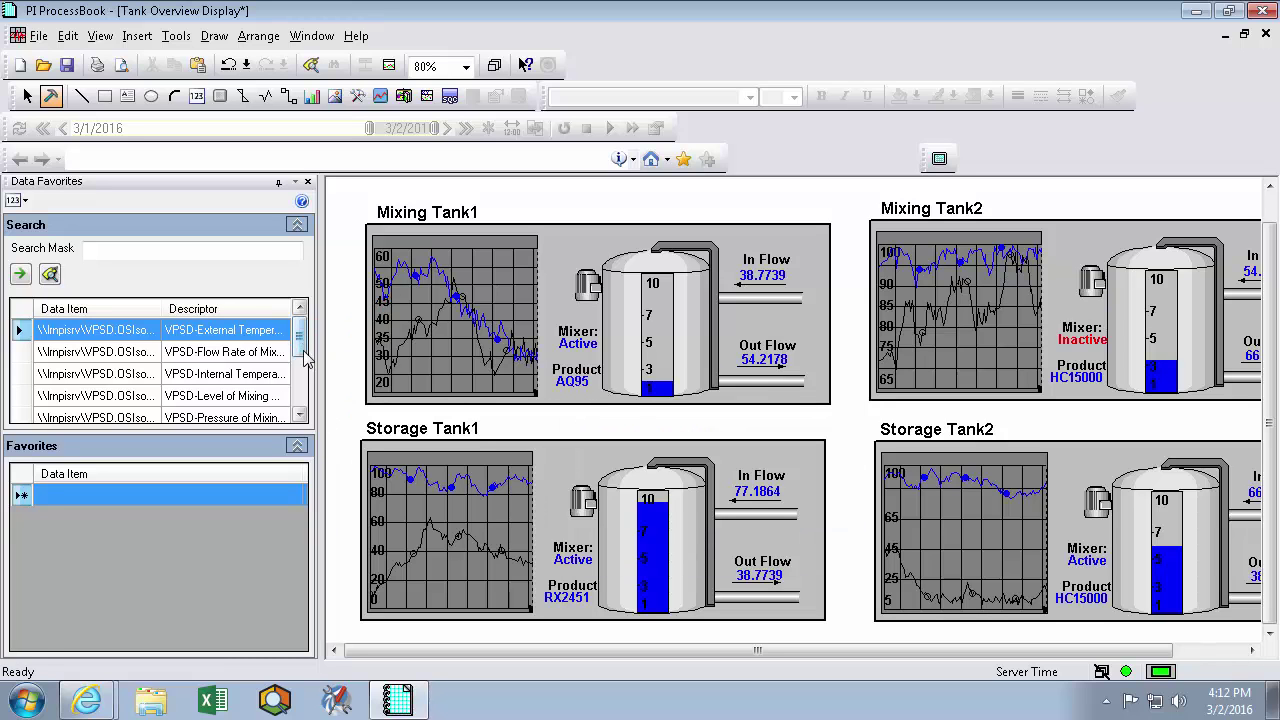
# Step: Add Storage Tank1 Flow Rate and Pressure to the Favorites list
pyautogui.moveTo(302, 341)
pyautogui.mouseDown()
pyautogui.moveTo(308, 360)
pyautogui.moveTo(302, 340)
pyautogui.mouseUp()
pyautogui.moveTo(297, 334); pyautogui.dragTo(220, 497)
pyautogui.click(270, 396)
pyautogui.moveTo(245, 446); pyautogui.dragTo(232, 515)
# Step: Add Mixing Tank1 Flow Rate and Internal Temperature to the Favorites list
pyautogui.click(300, 310)
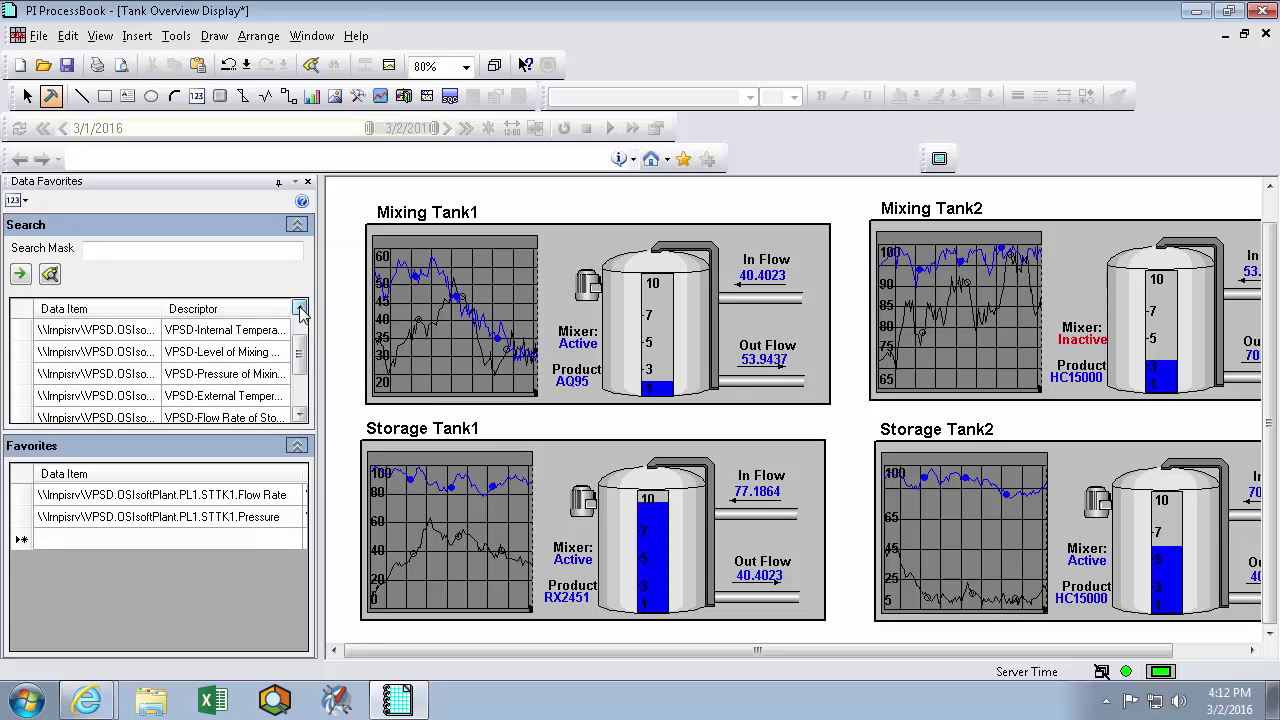
pyautogui.click(300, 310)
pyautogui.click(300, 310)
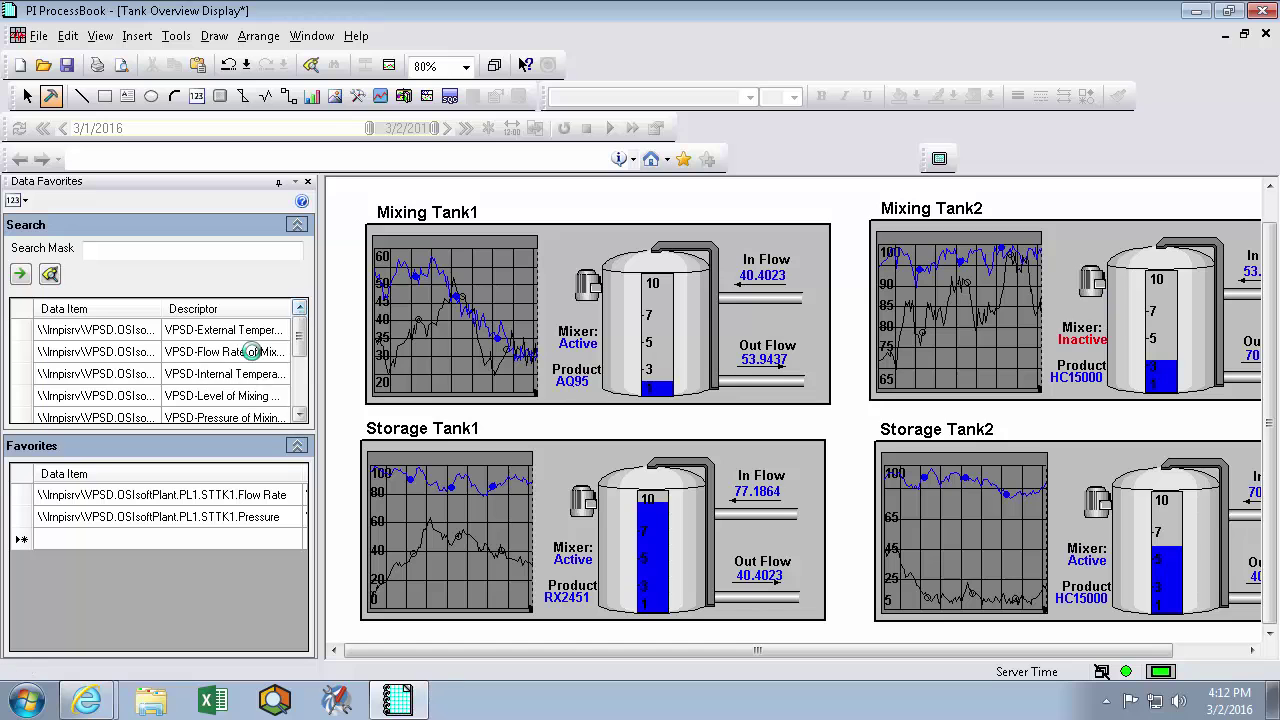
pyautogui.moveTo(251, 351); pyautogui.dragTo(250, 548)
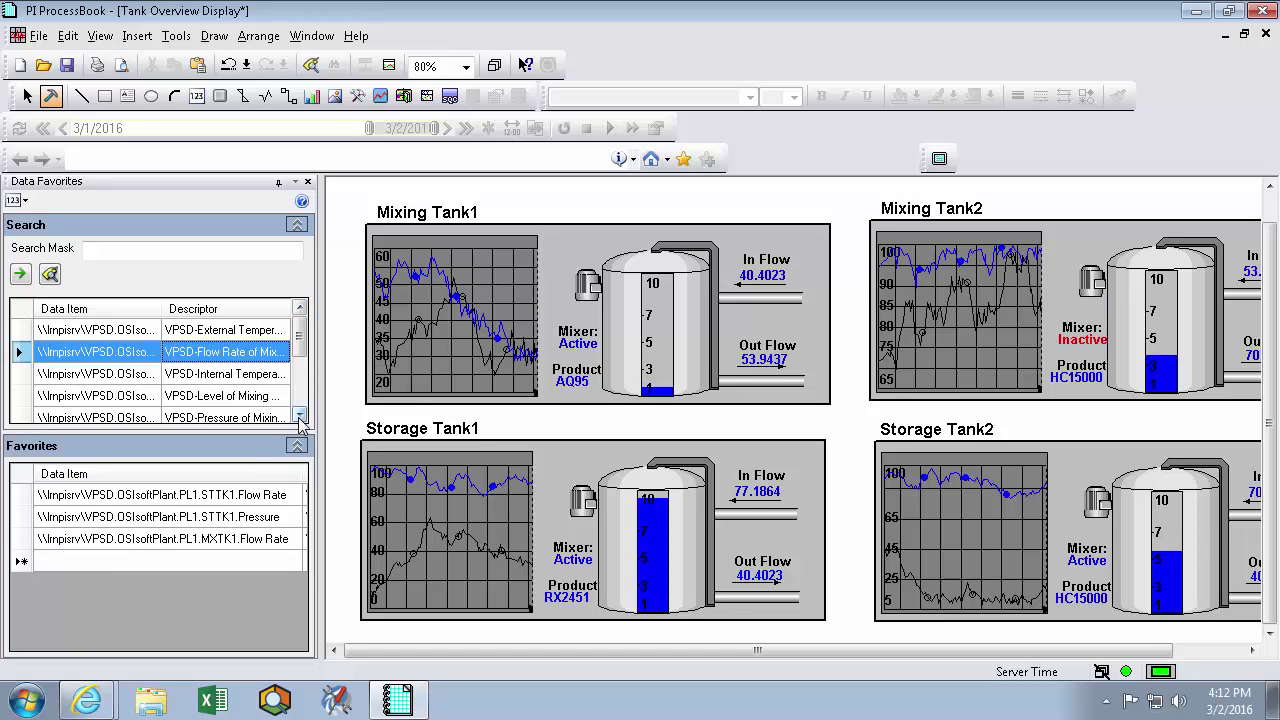
pyautogui.click(300, 418)
pyautogui.click(300, 418)
pyautogui.moveTo(250, 338); pyautogui.dragTo(250, 563)
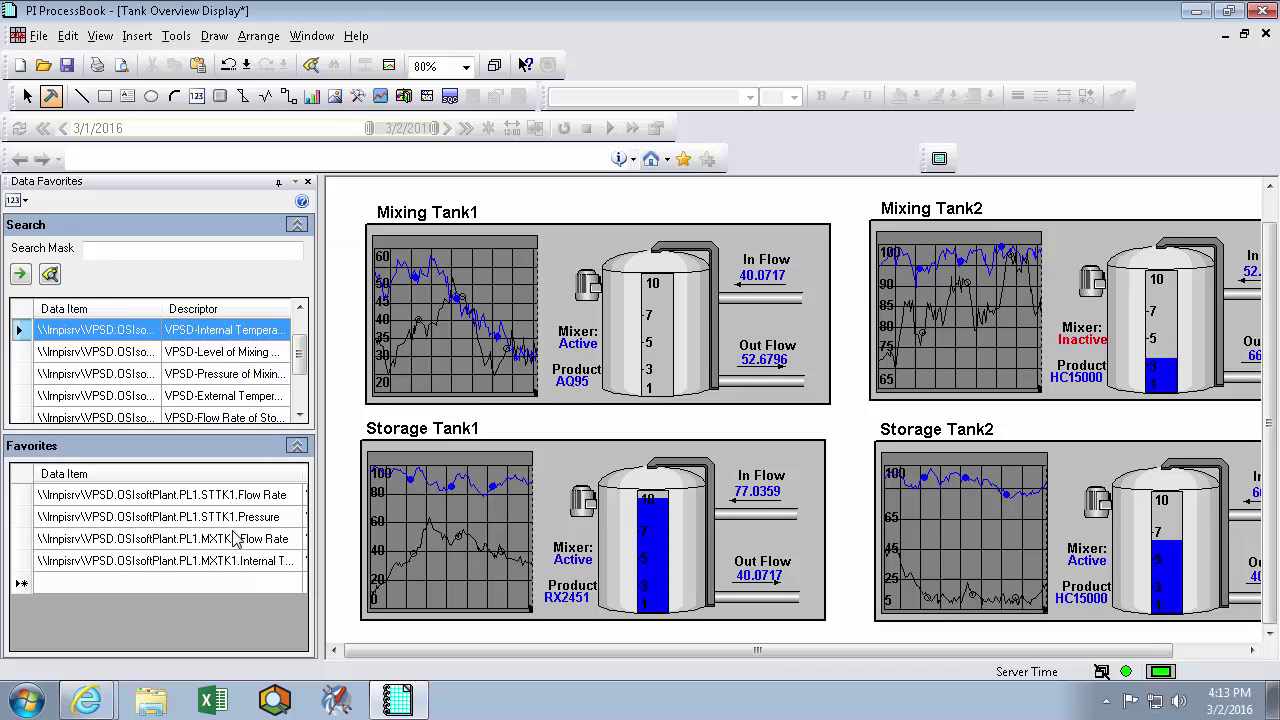
# Step: Open Mixing Tank1 Display.pdi via File > Open and bring up the default-symbol choices
pyautogui.click(40, 36)
pyautogui.click(117, 121)
pyautogui.doubleClick(540, 345)
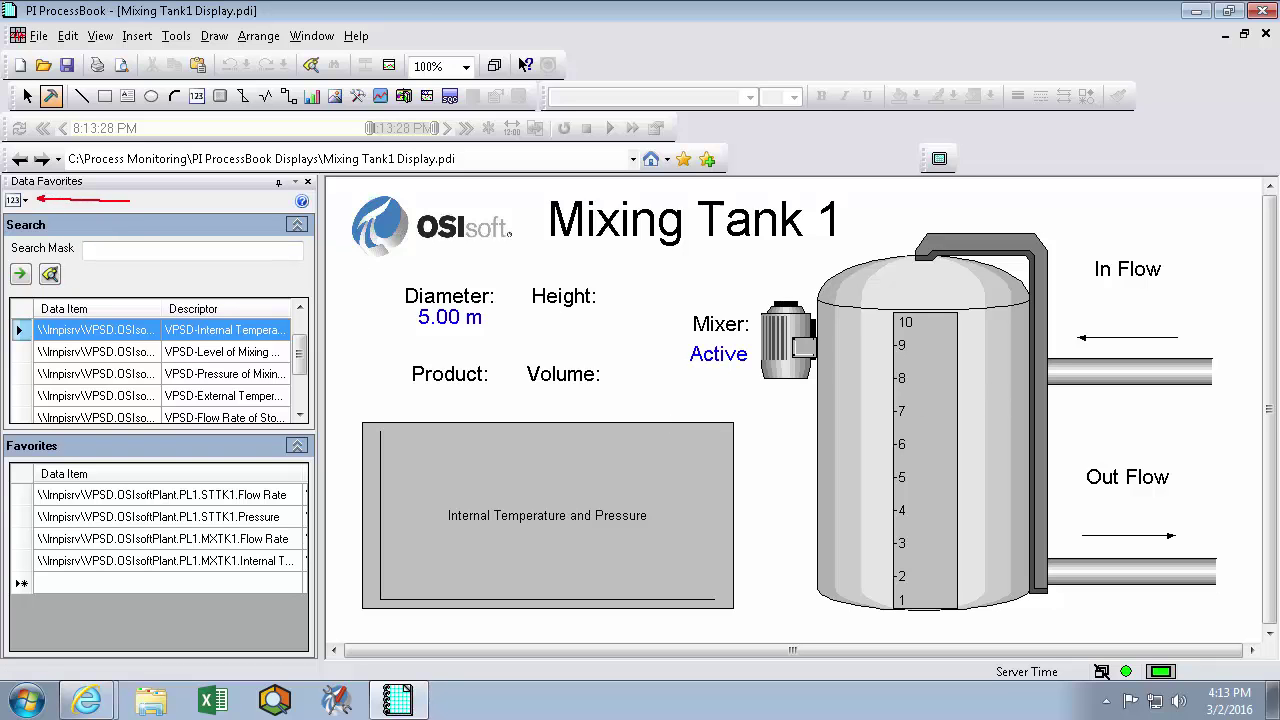
pyautogui.click(27, 201)
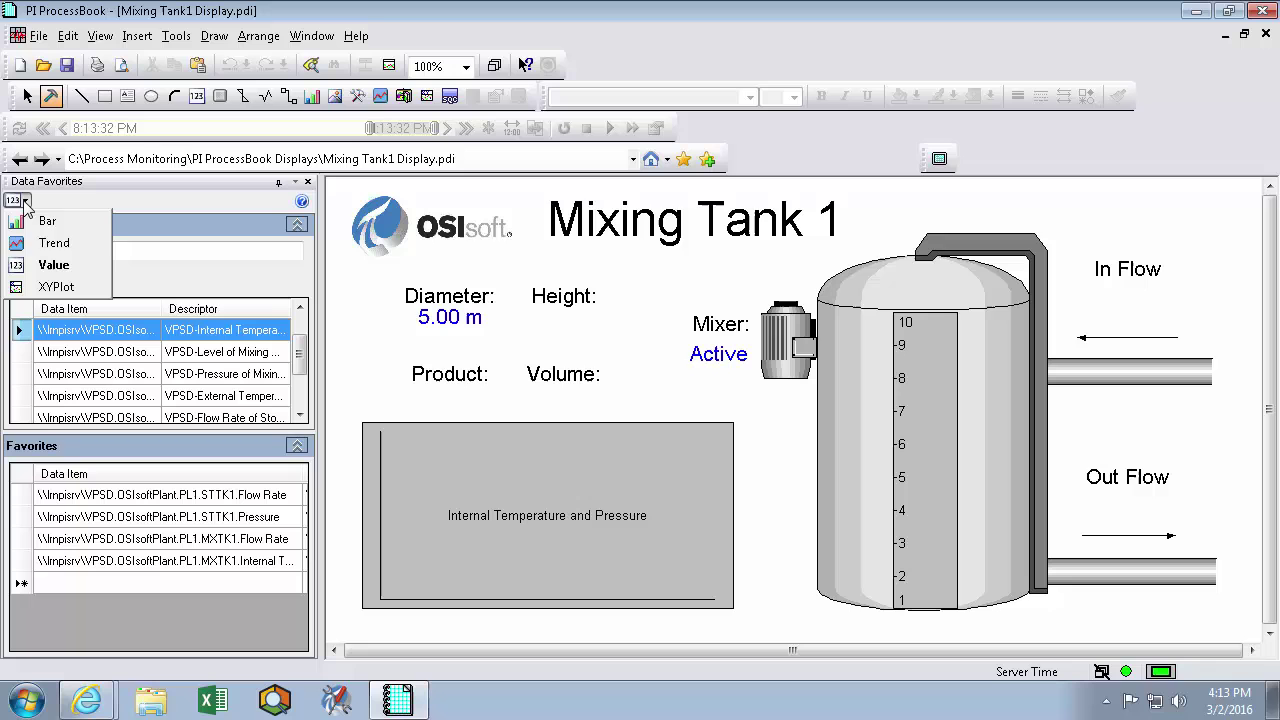
# Step: With Value as default symbol, drop the flow-rate favorites under In Flow and Out Flow
pyautogui.click(82, 268)
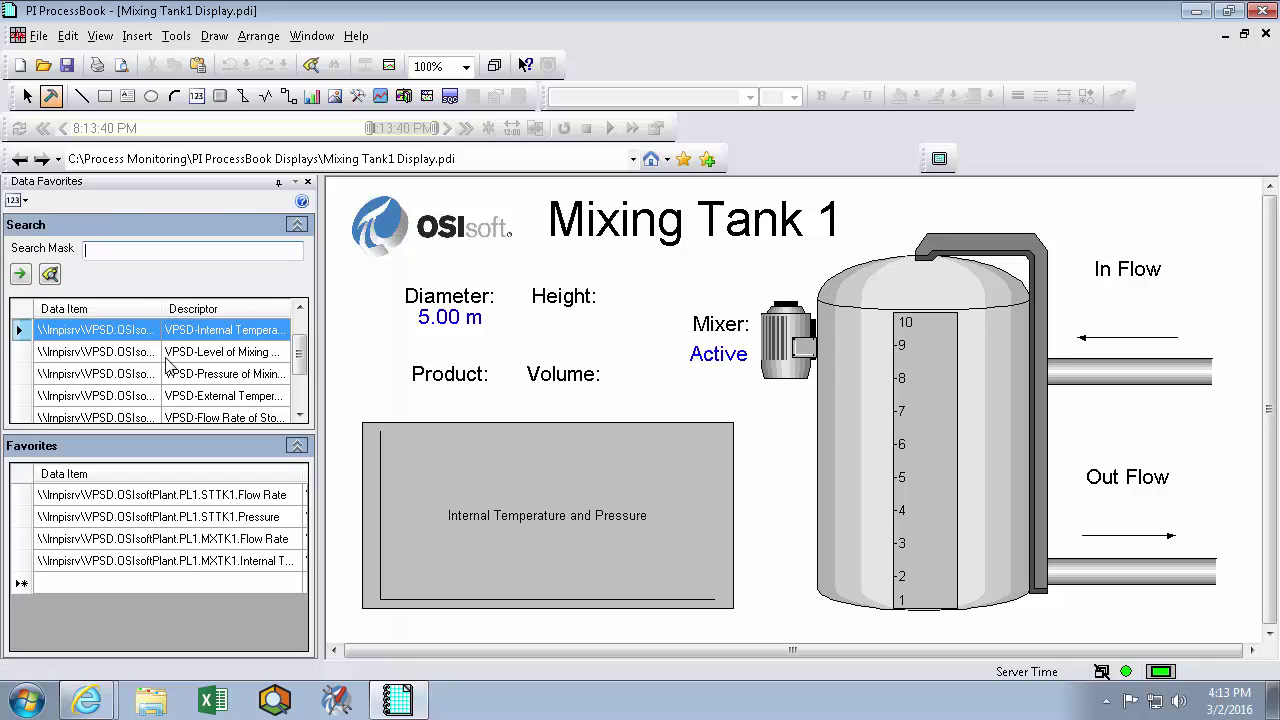
pyautogui.moveTo(150, 496); pyautogui.dragTo(1103, 312)
pyautogui.click(240, 540)
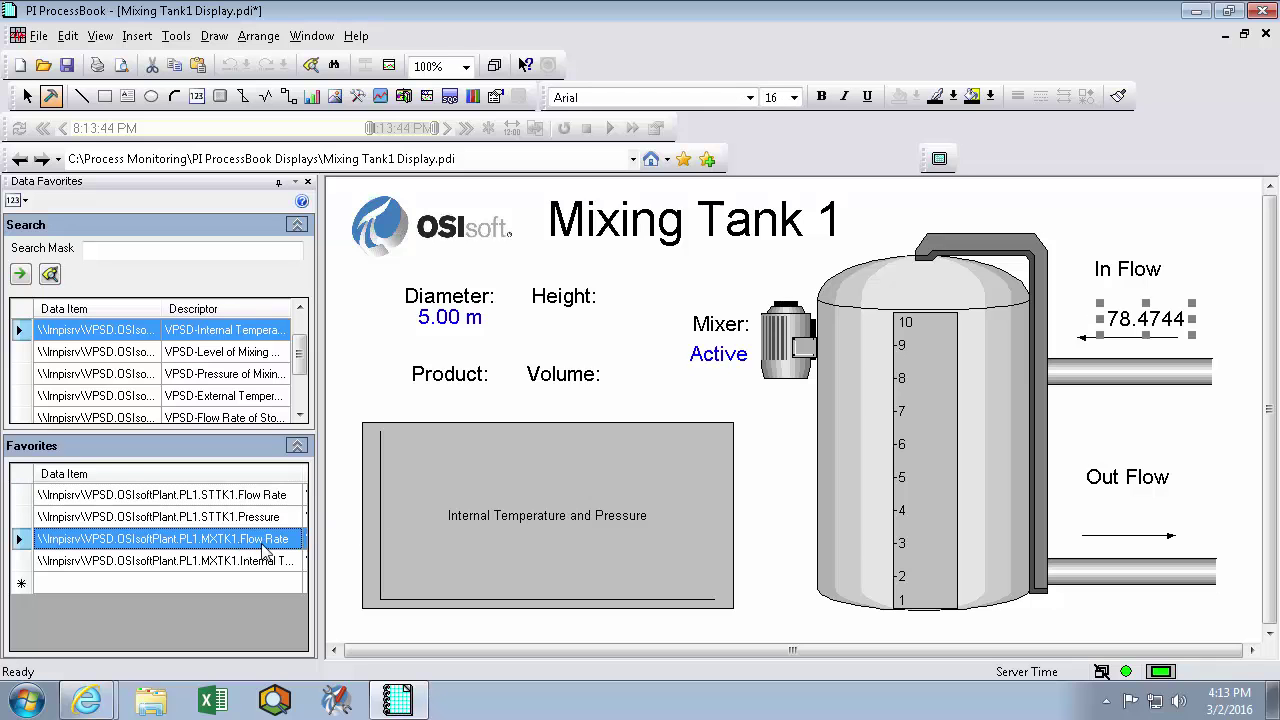
pyautogui.moveTo(1104, 512); pyautogui.dragTo(1100, 508)
# Step: Format-paint both flow values blue with gpm like Diameter, centre them, and add pressure to the trend
pyautogui.click(1130, 512)
pyautogui.click(1112, 322)
pyautogui.moveTo(1115, 330); pyautogui.dragTo(1095, 324)
pyautogui.click(460, 317)
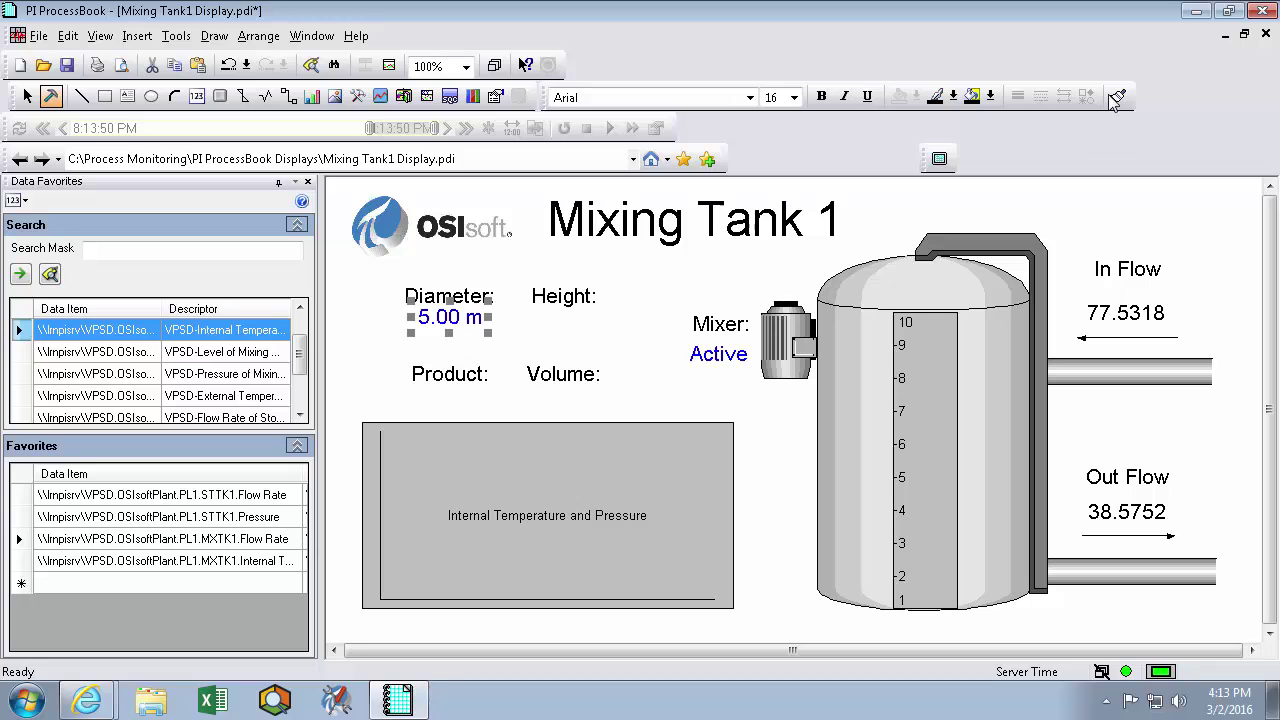
pyautogui.click(1125, 318)
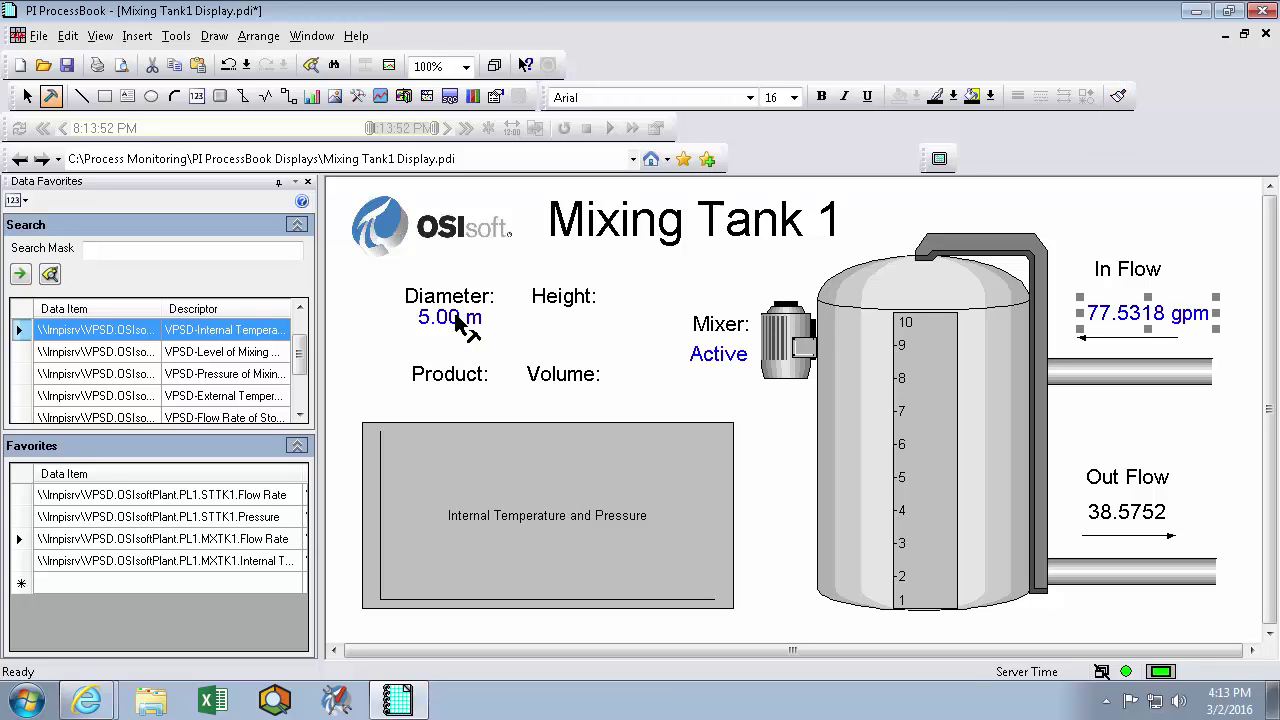
pyautogui.click(1138, 516)
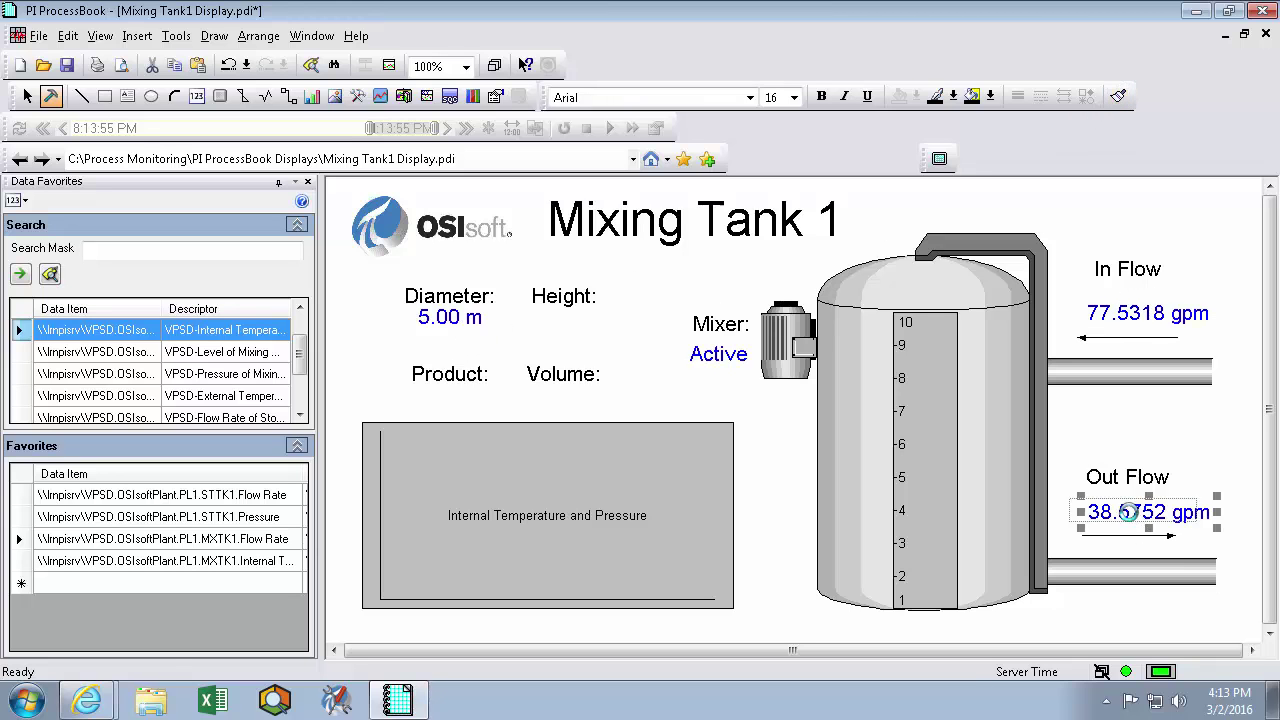
pyautogui.moveTo(1128, 512); pyautogui.dragTo(1107, 510)
pyautogui.click(1125, 316)
pyautogui.moveTo(1090, 318); pyautogui.dragTo(1078, 315)
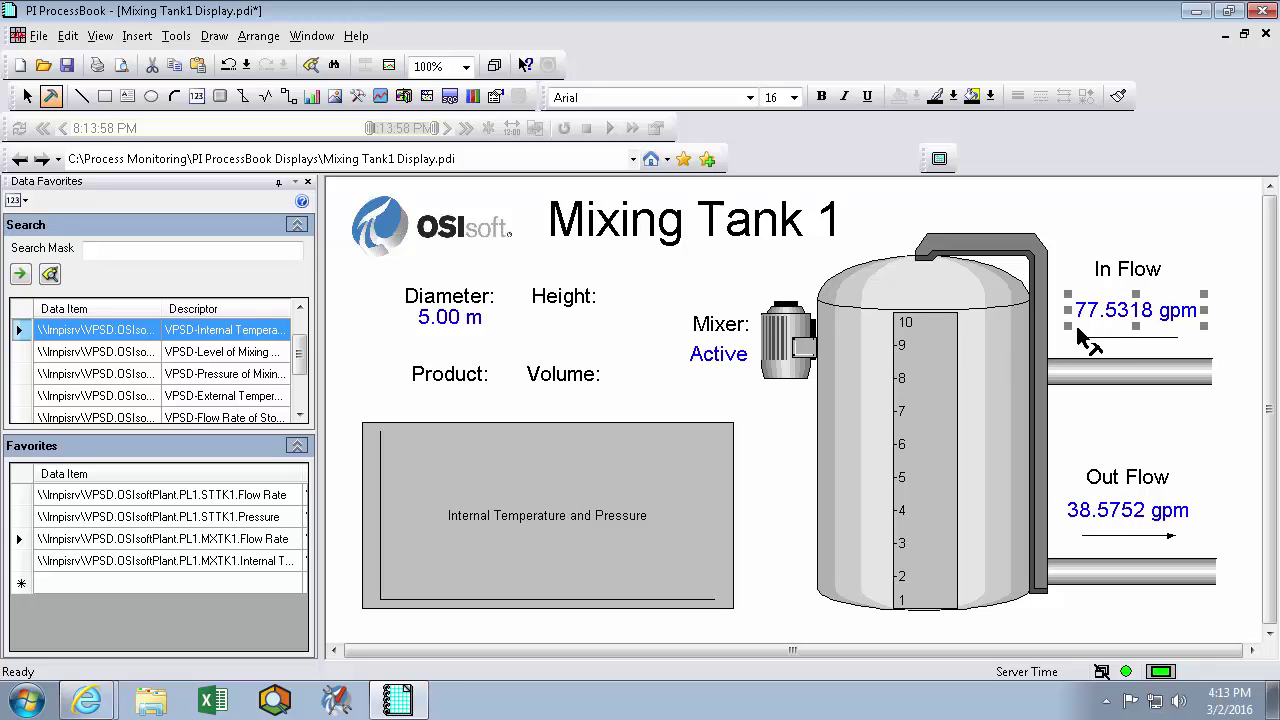
pyautogui.moveTo(241, 525); pyautogui.dragTo(437, 512)
# Step: Drop the MXTK1.Internal Temperature favorite onto the trend beside the pressure trace
pyautogui.moveTo(253, 568); pyautogui.dragTo(440, 550)
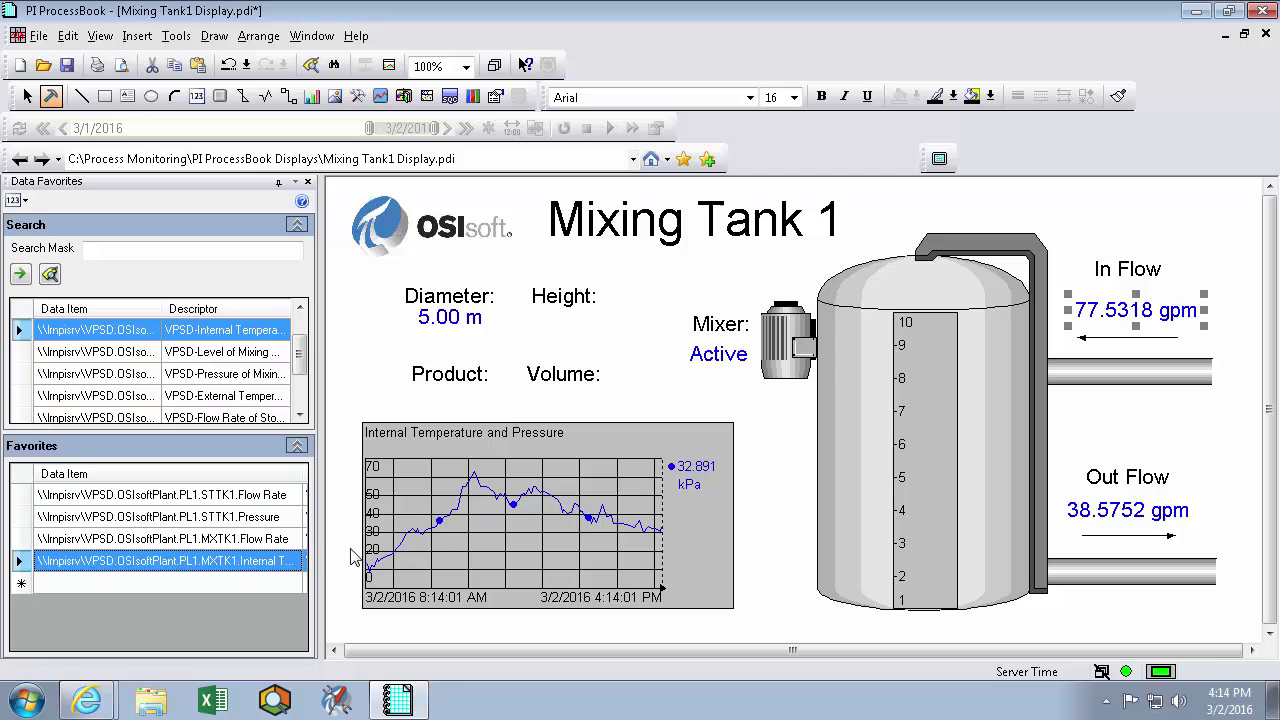
pyautogui.moveTo(602, 470); pyautogui.dragTo(610, 458)
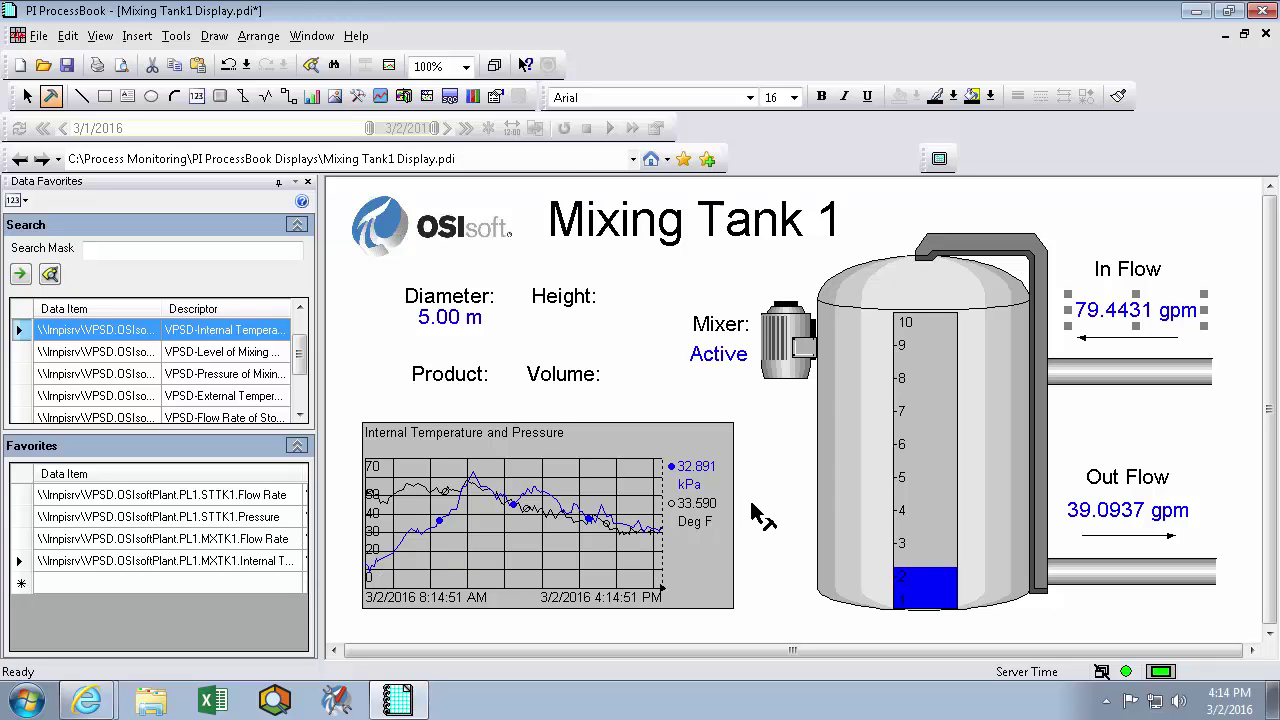
# Step: Choose 1 Tank Overview Display from the Window menu
pyautogui.click(311, 35)
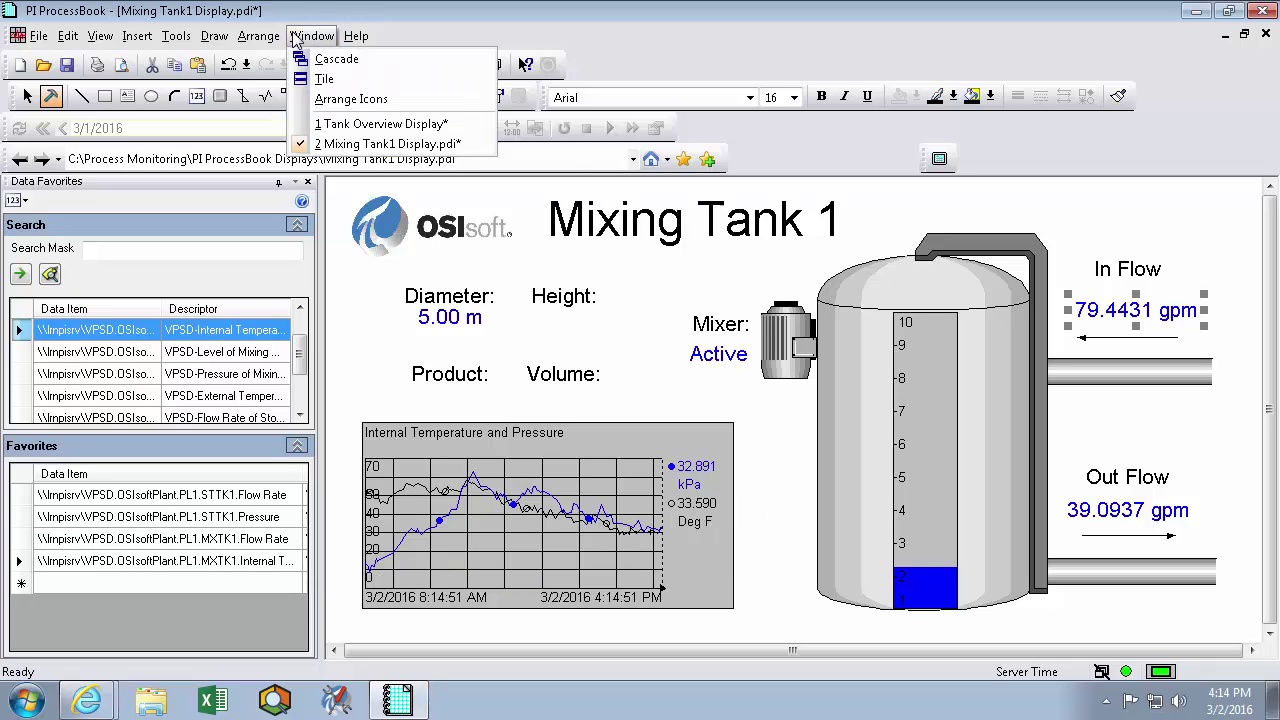
pyautogui.click(338, 125)
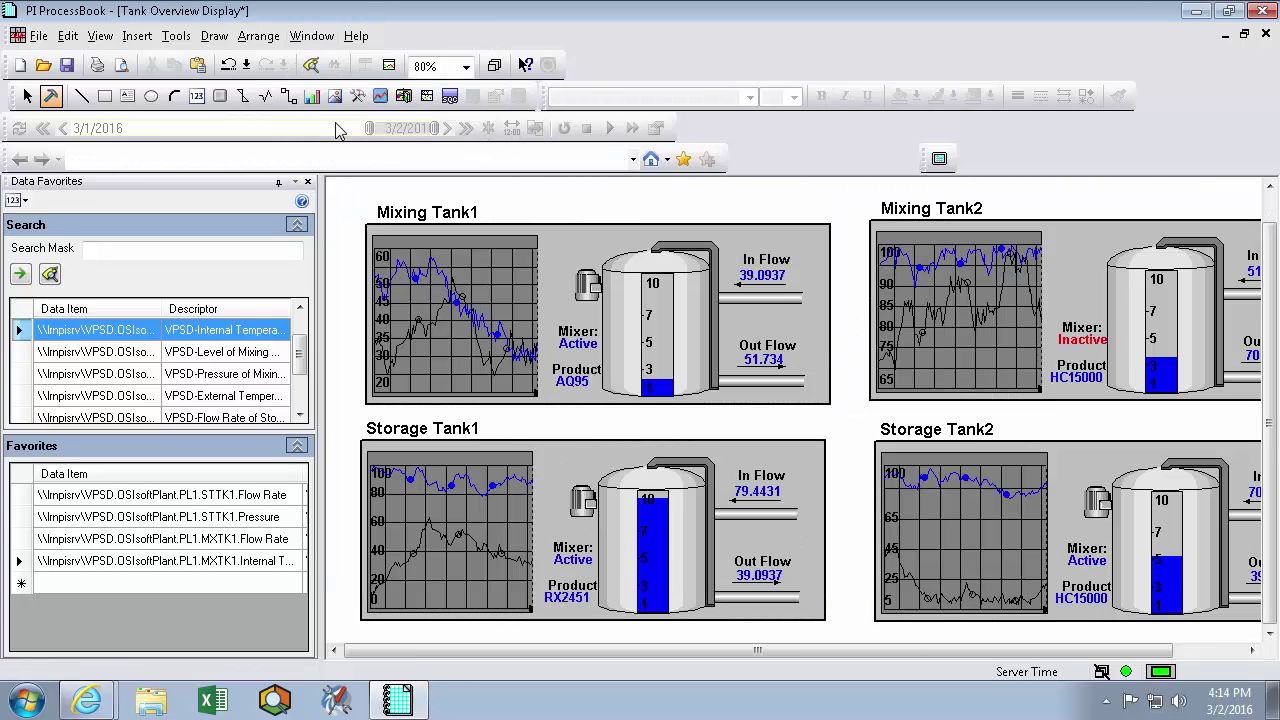